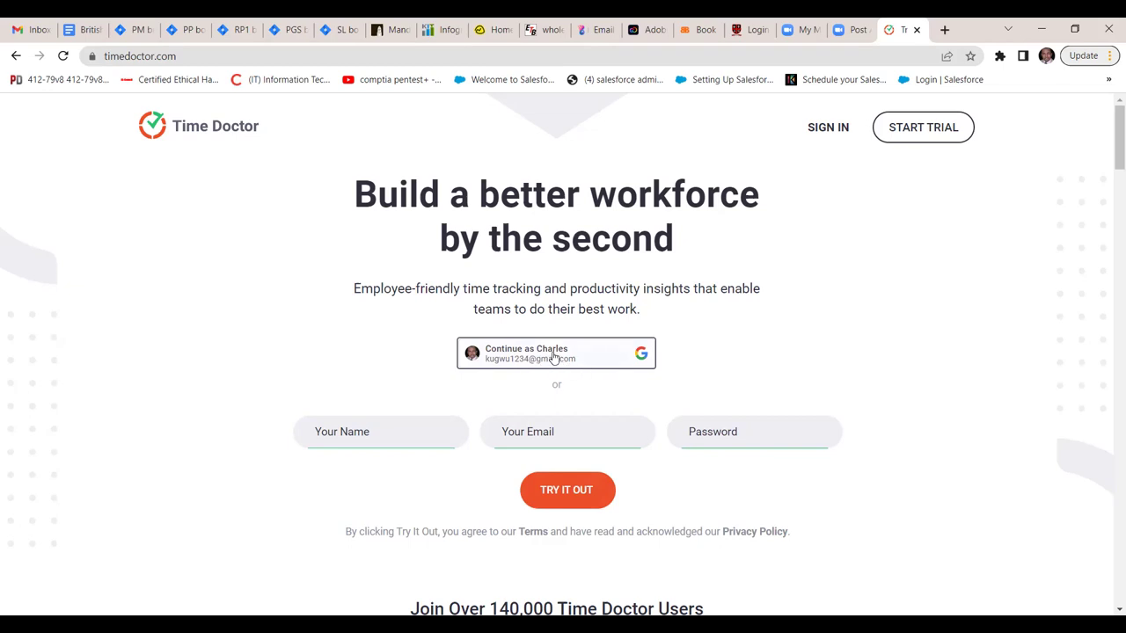
Step: Sign in to Time Doctor with the suggested Google account and view the Activity Summary report
left_click(554, 357)
key("F5")
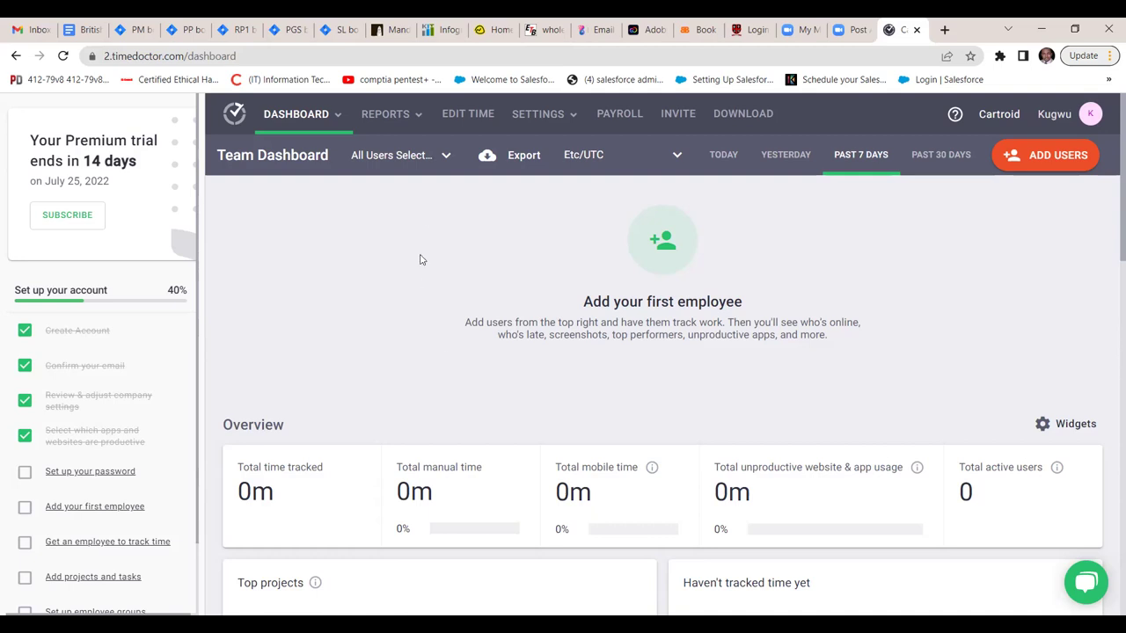
left_click(416, 116)
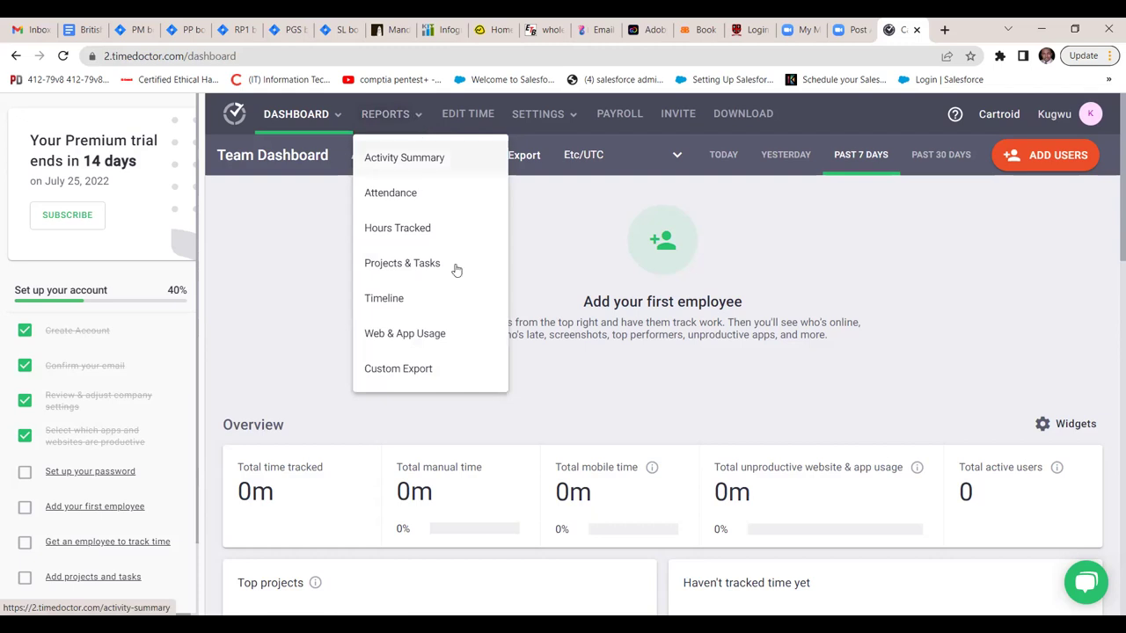
left_click(396, 161)
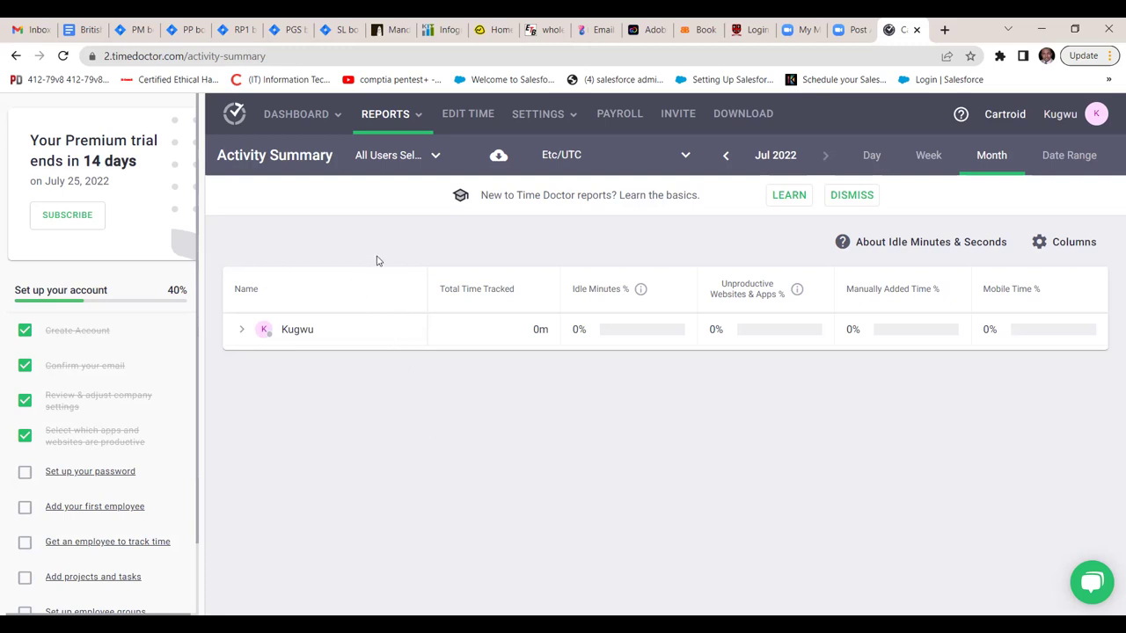
Step: View the Attendance report and examine its columns through to Actual Hours Tracked
left_click(413, 120)
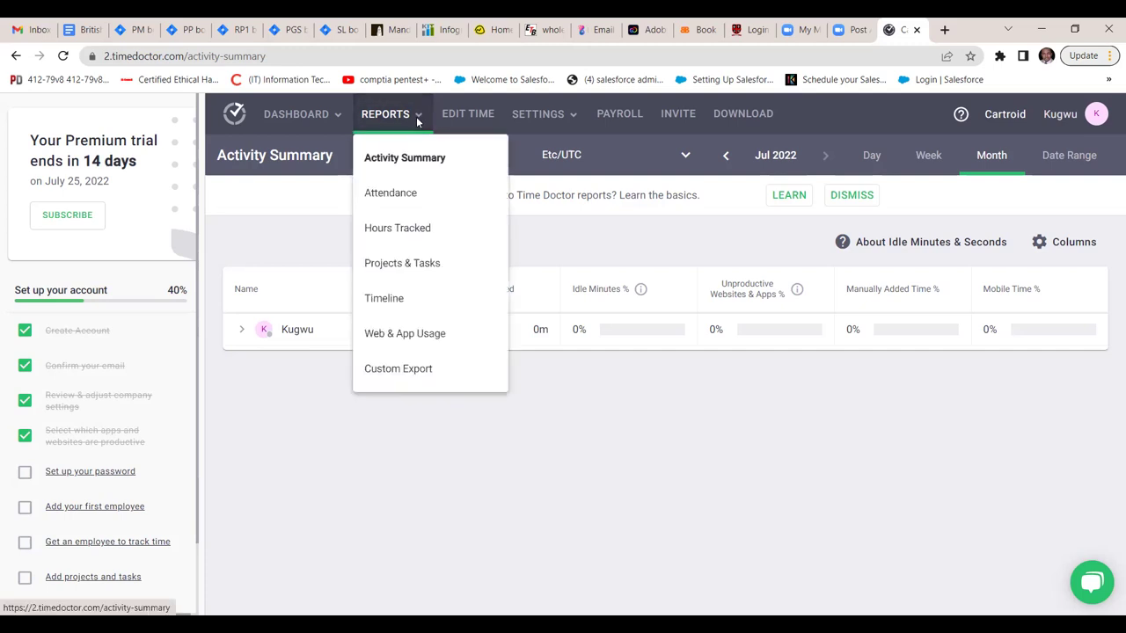
left_click(392, 195)
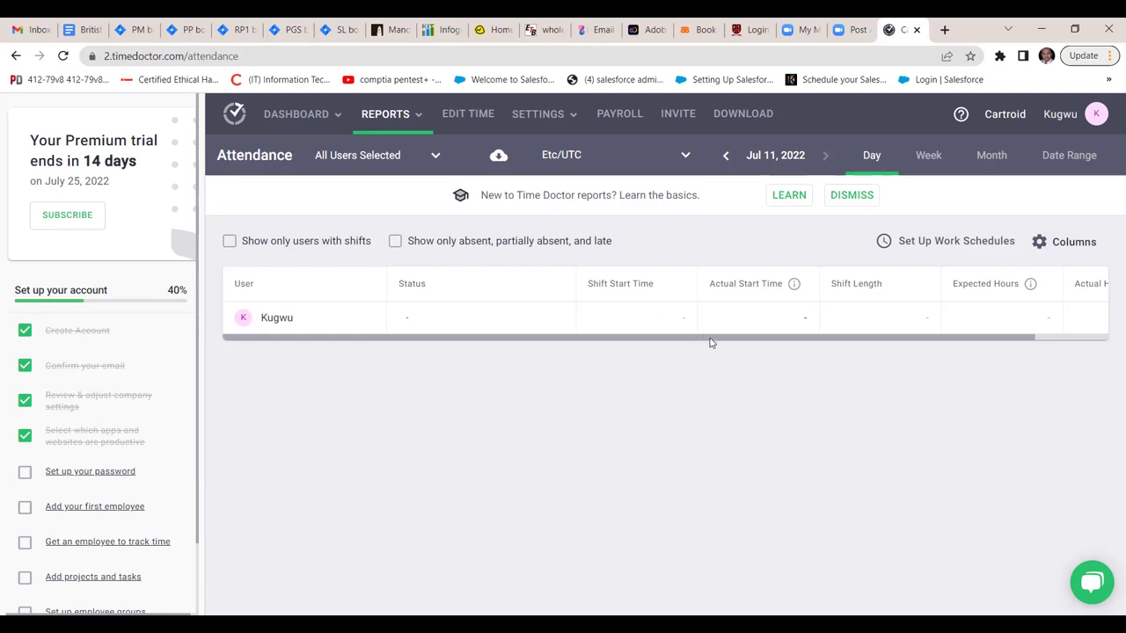
left_click_drag(711, 343, 759, 339)
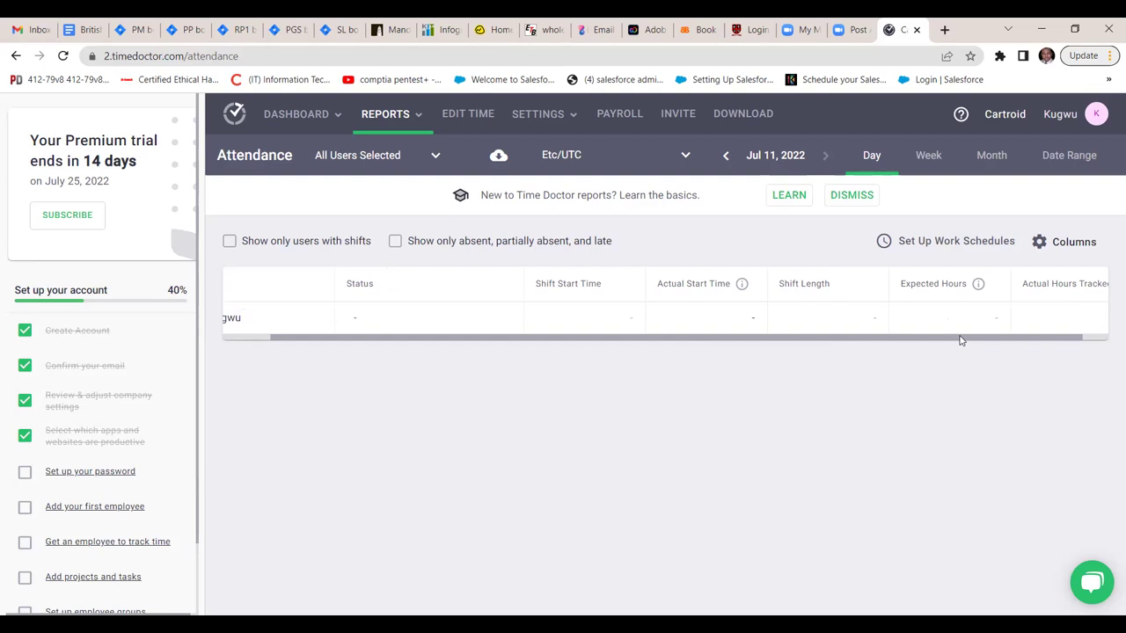
scroll(985, 329, "right", 1)
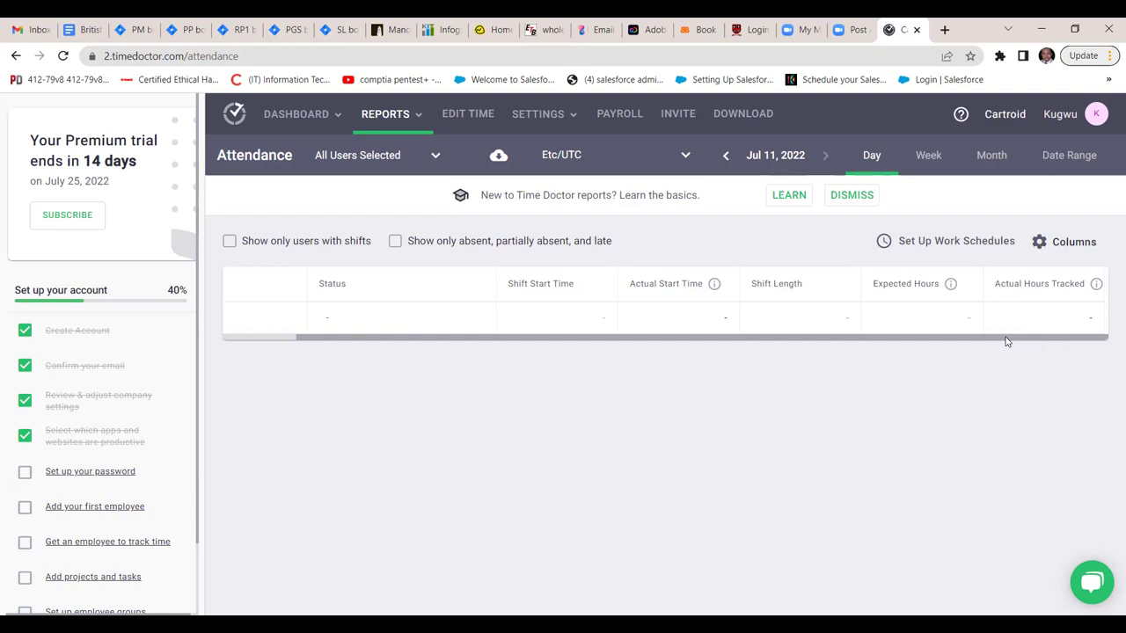
left_click_drag(1007, 337, 826, 366)
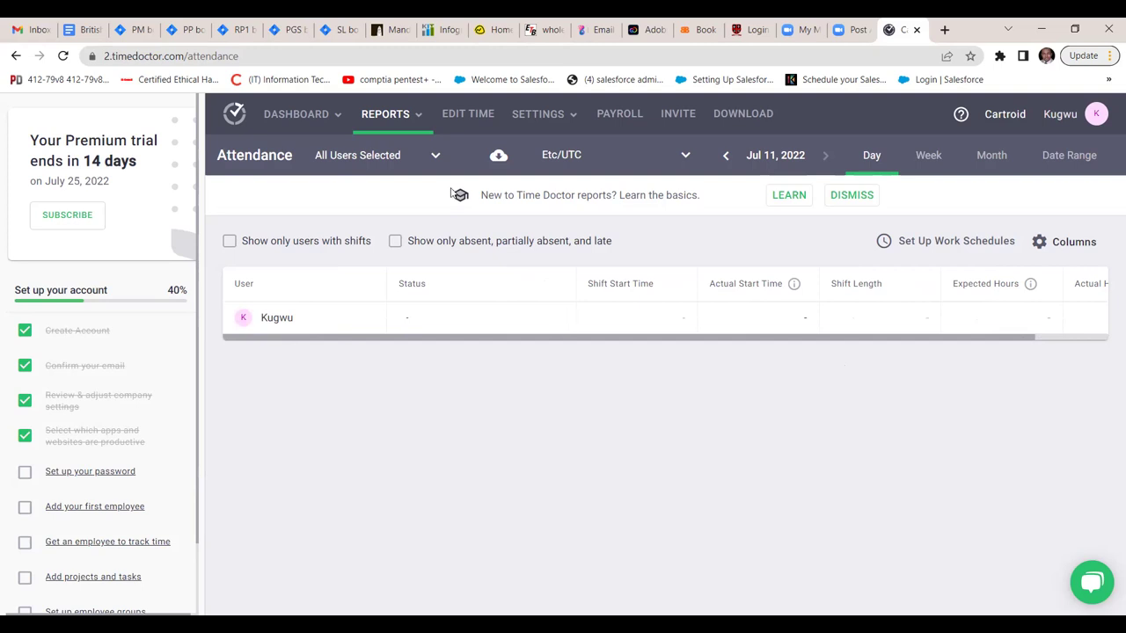
Step: View the Hours Tracked report and the Projects & Tasks report
mouse_move(420, 120)
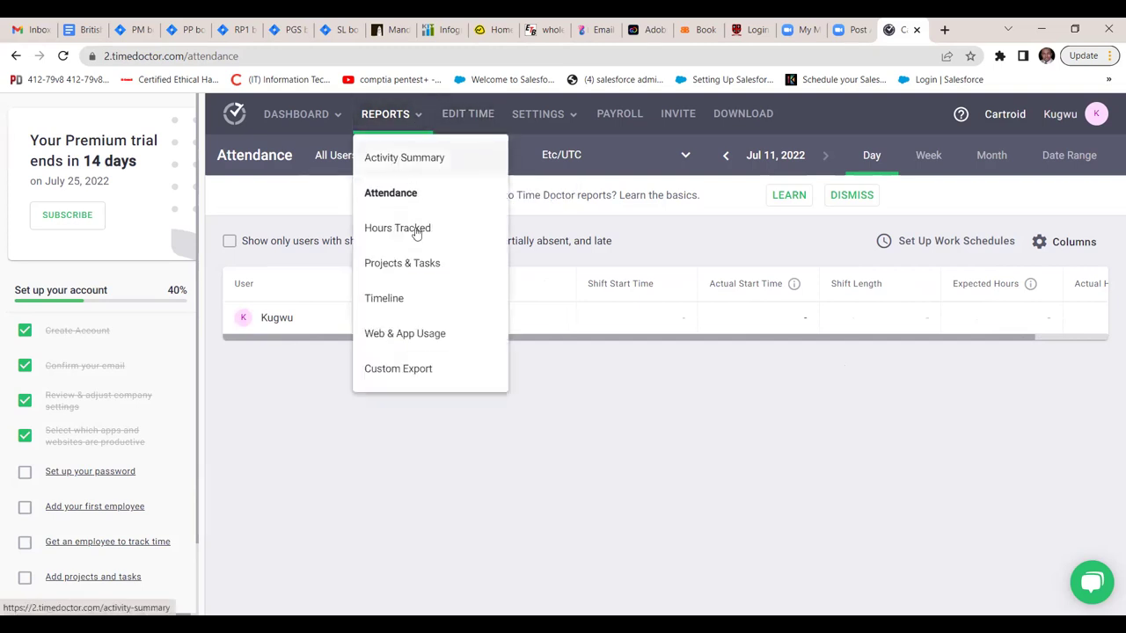
left_click(417, 230)
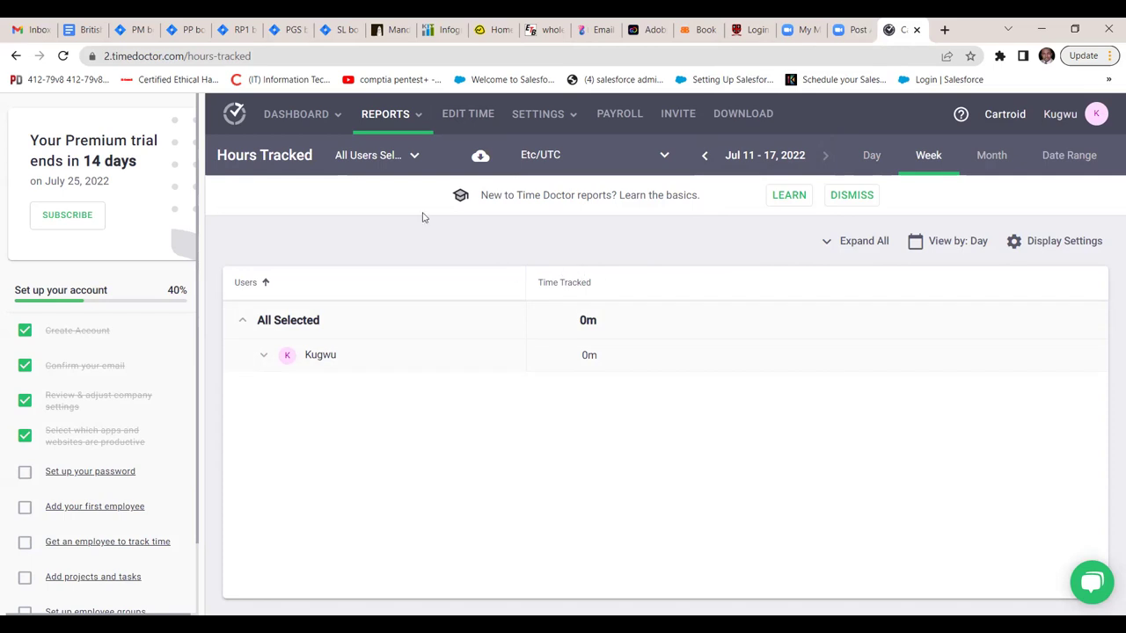
left_click(421, 121)
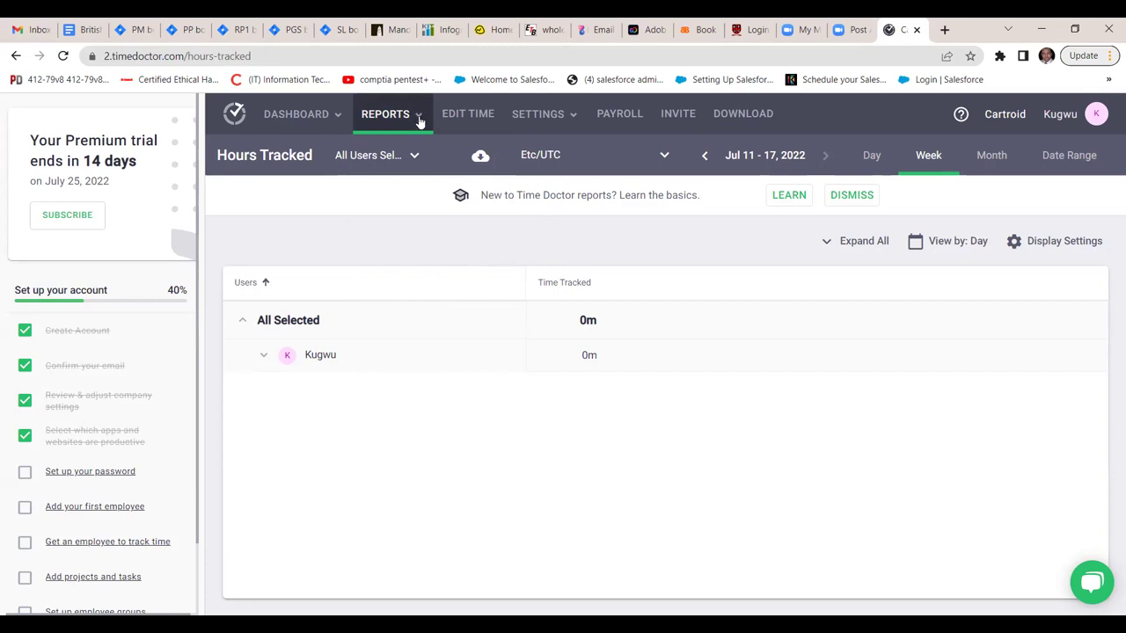
left_click(419, 122)
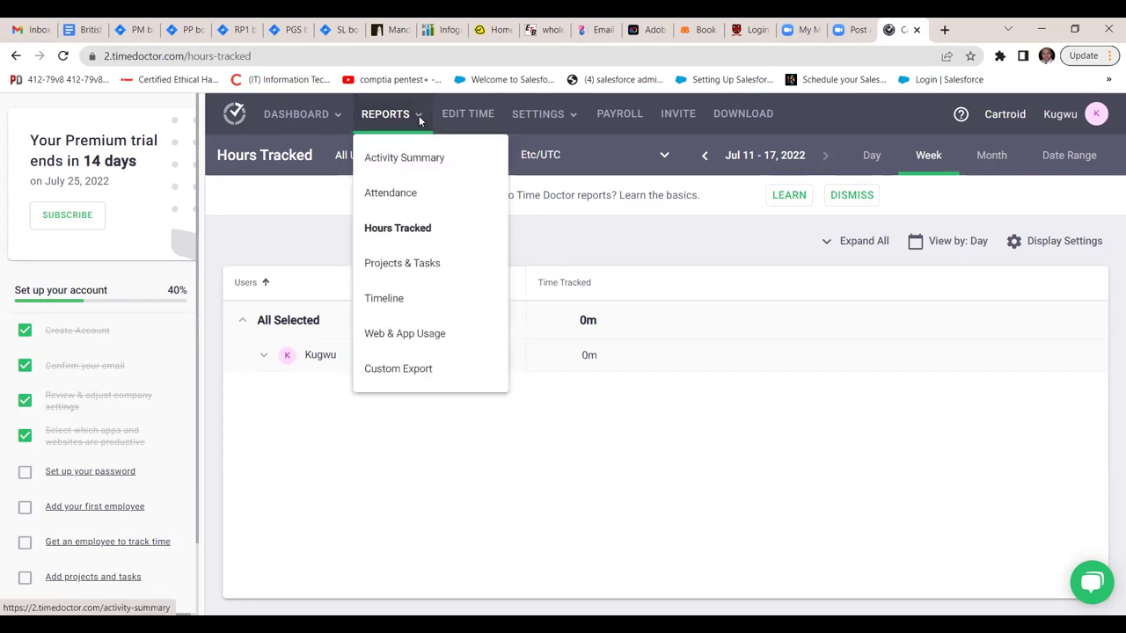
left_click(435, 265)
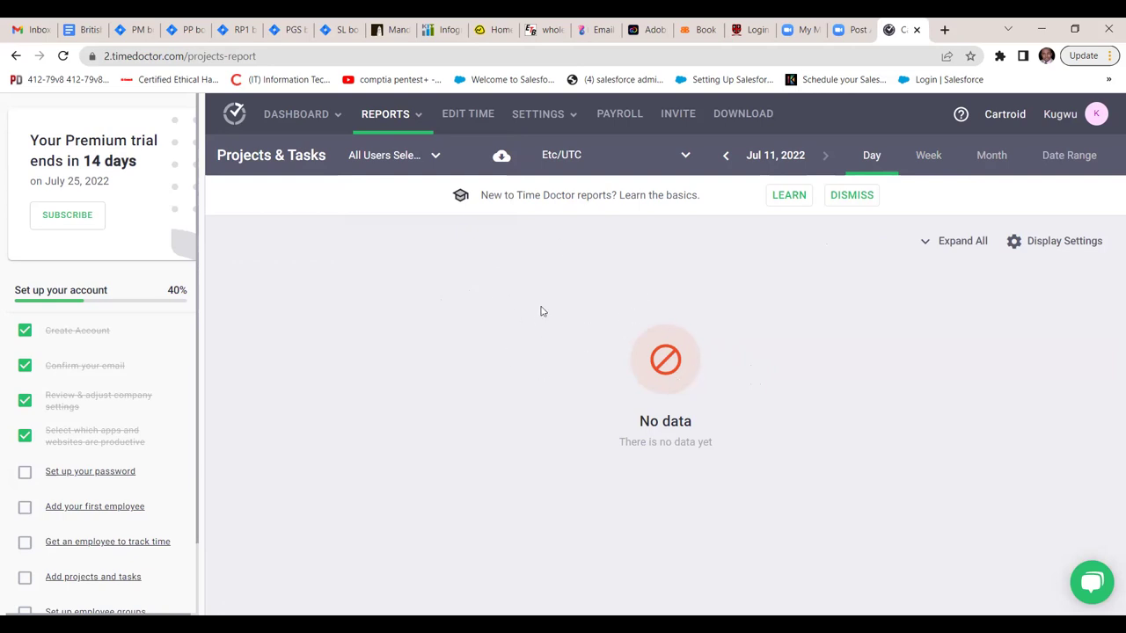
Step: View the Timeline report and examine the trends and websites sections of the Web & App Usage report
left_click(416, 122)
left_click(395, 299)
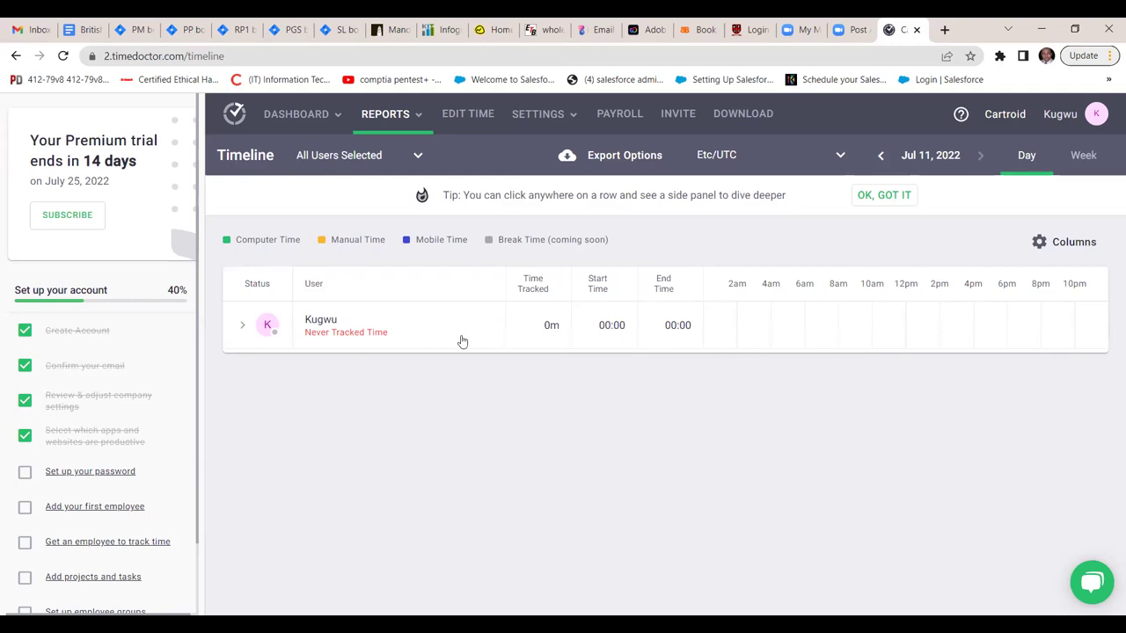
left_click(417, 121)
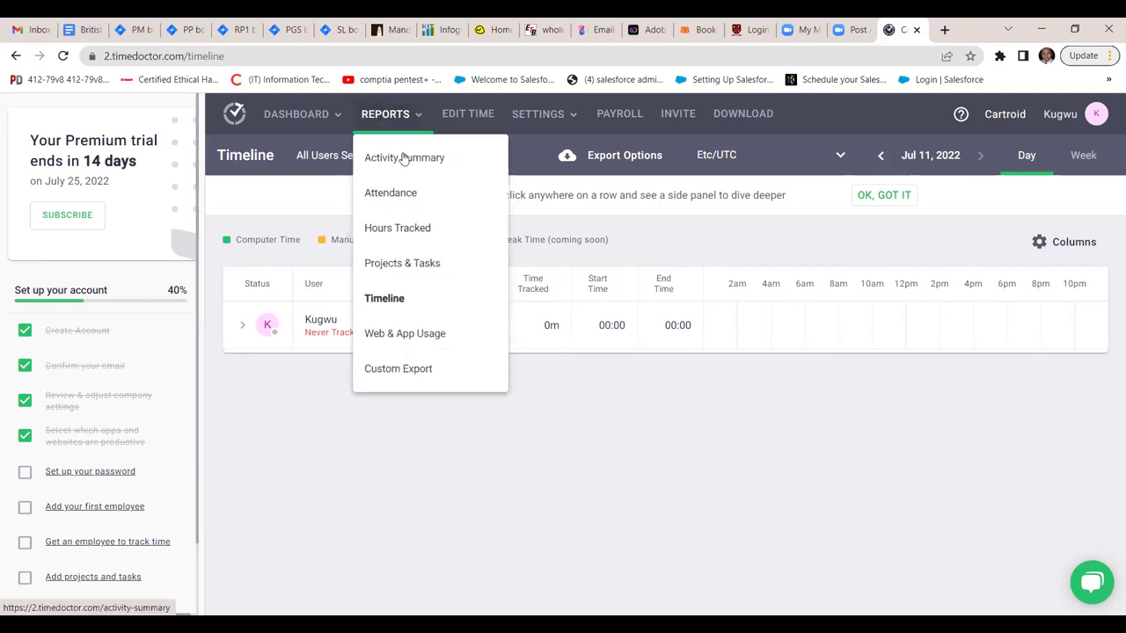
left_click(404, 341)
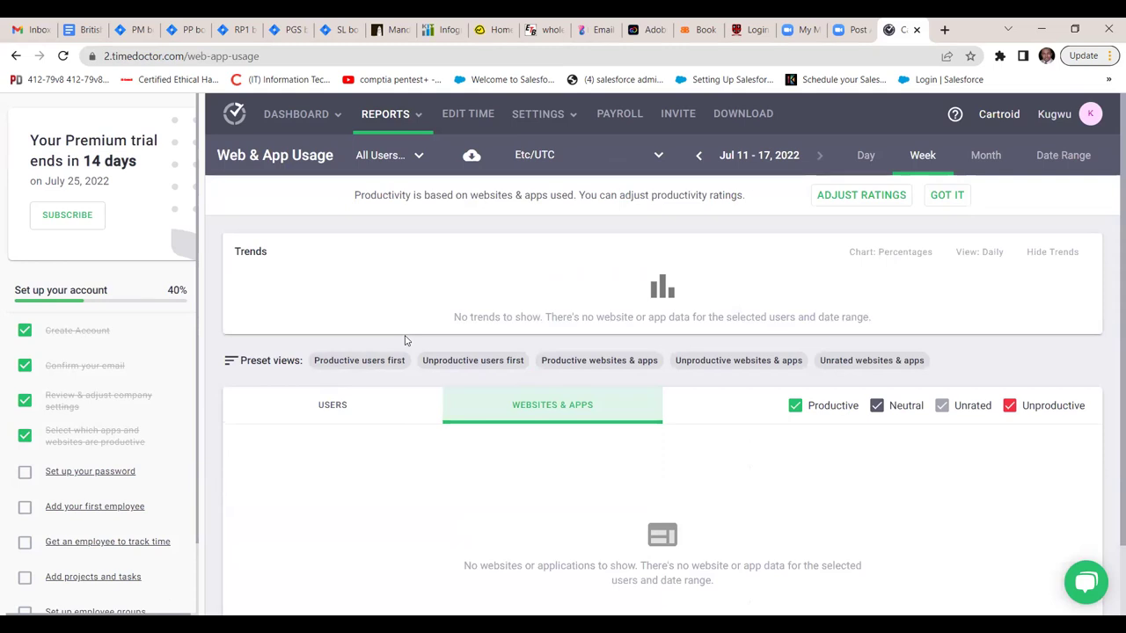
scroll(405, 341, "down", 1)
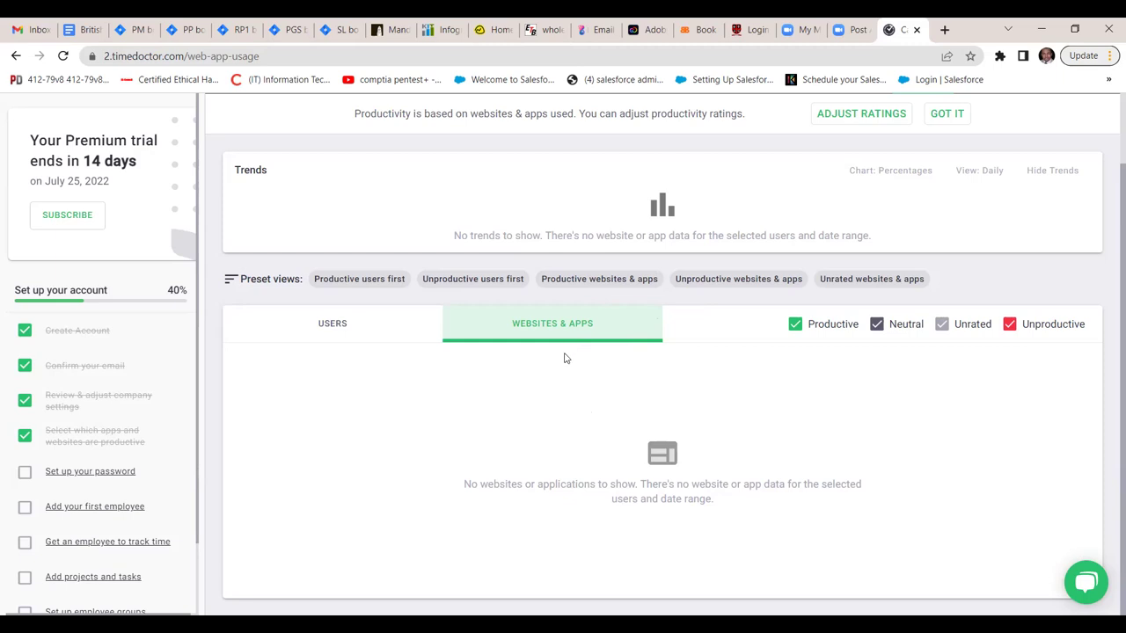
scroll(566, 358, "up", 1)
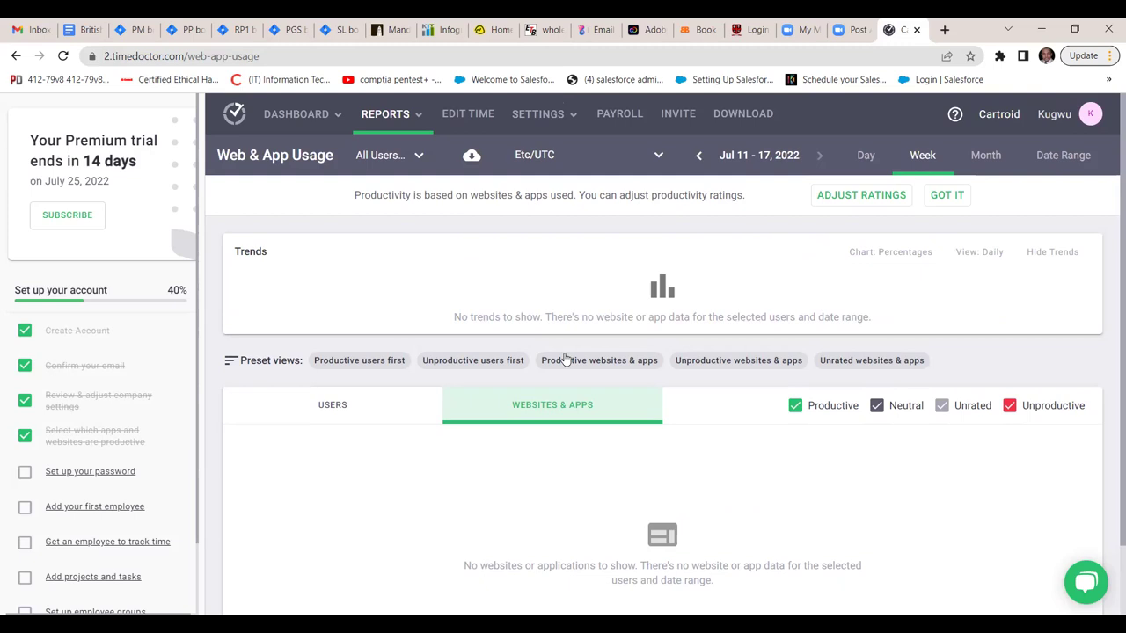
Step: Examine the Custom Export page's data fields, time formats and time zone override option
left_click(417, 117)
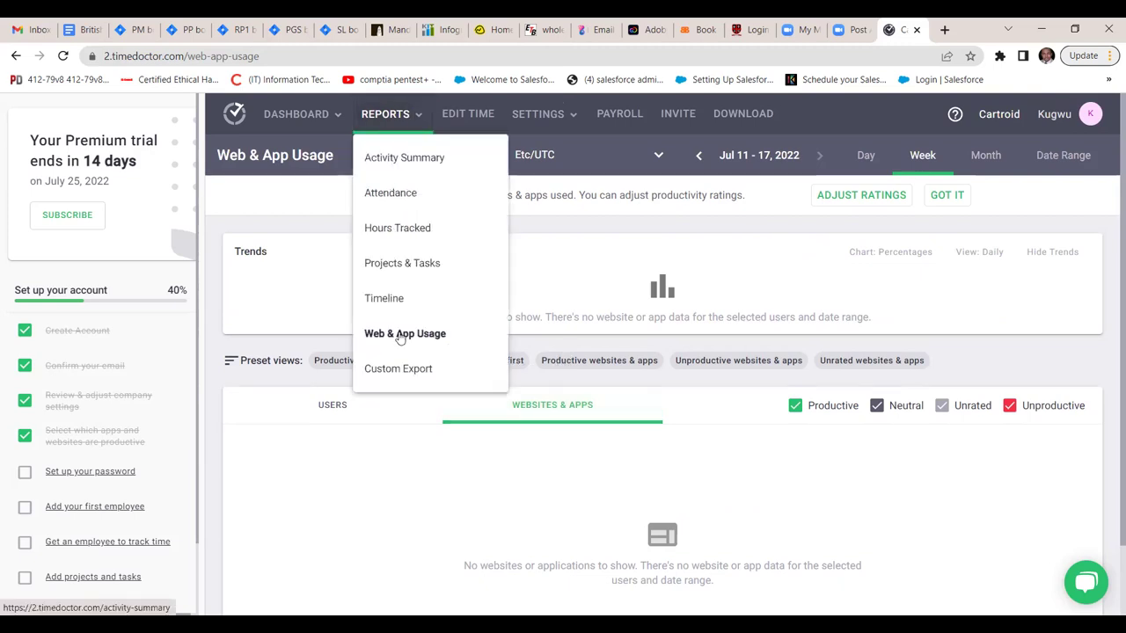
left_click(391, 369)
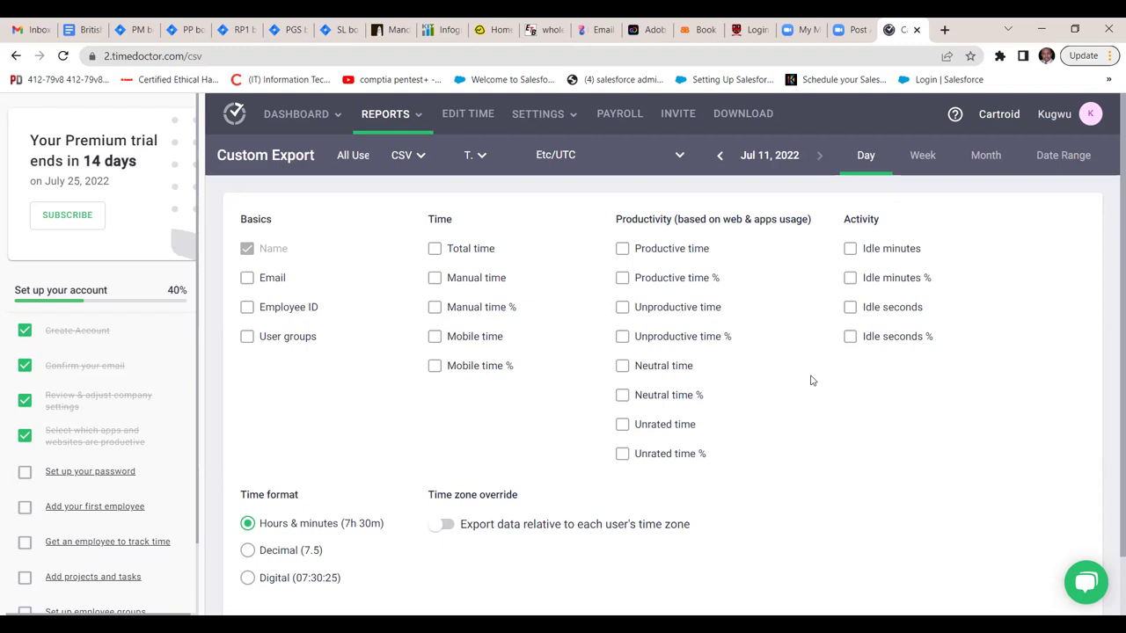
scroll(812, 380, "down", 1)
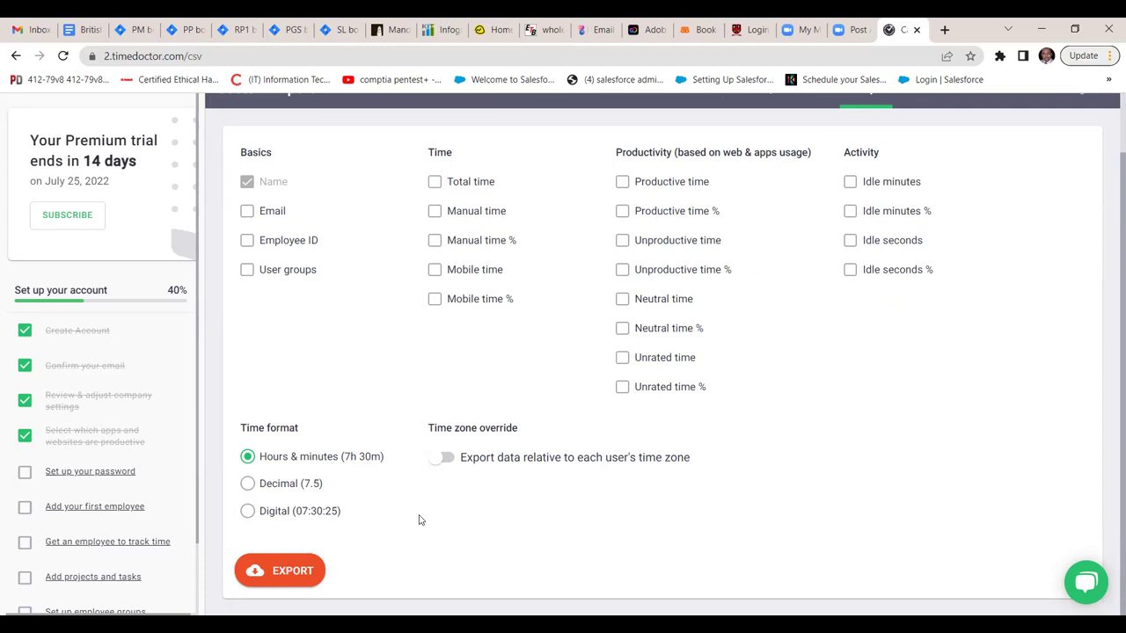
scroll(418, 520, "up", 1)
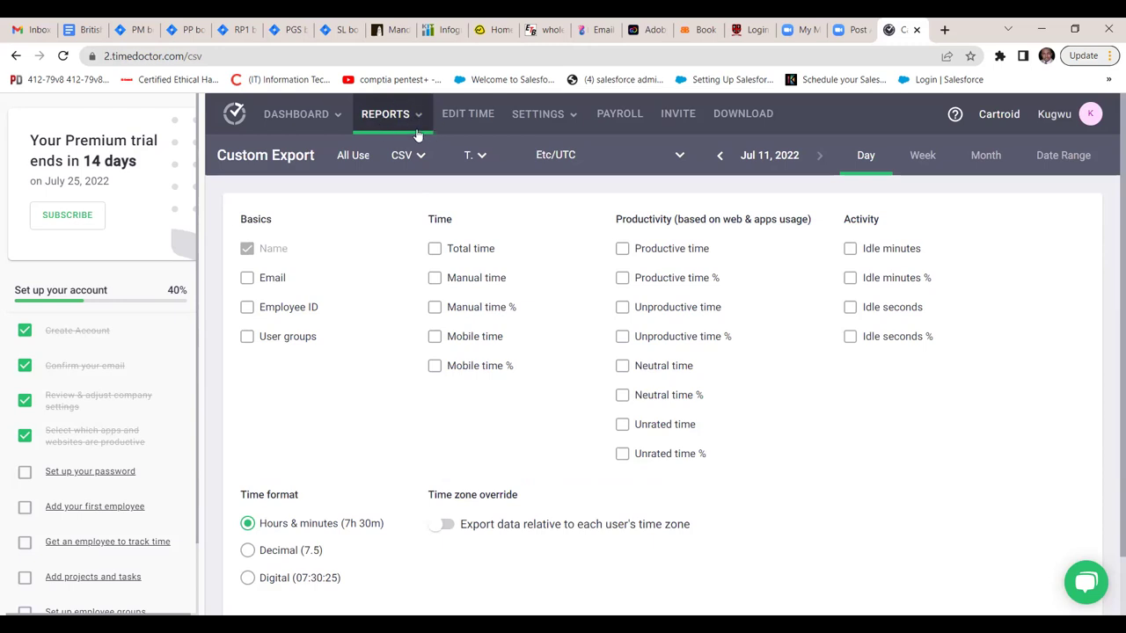
Step: View the Edit Time page and the account's Billing settings
left_click(474, 117)
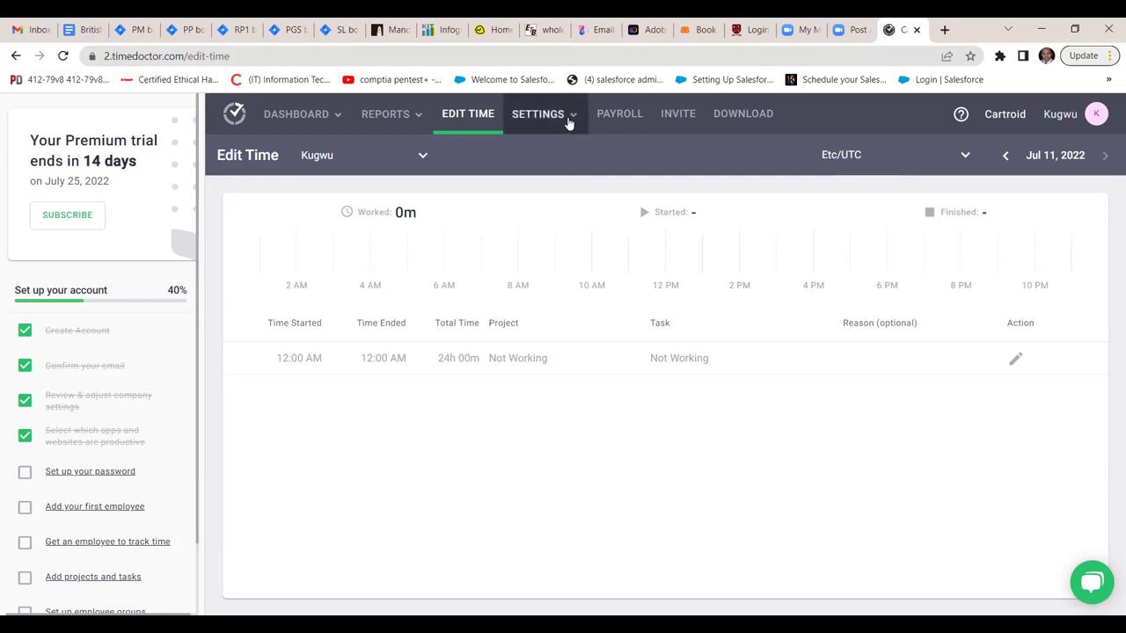
mouse_move(568, 122)
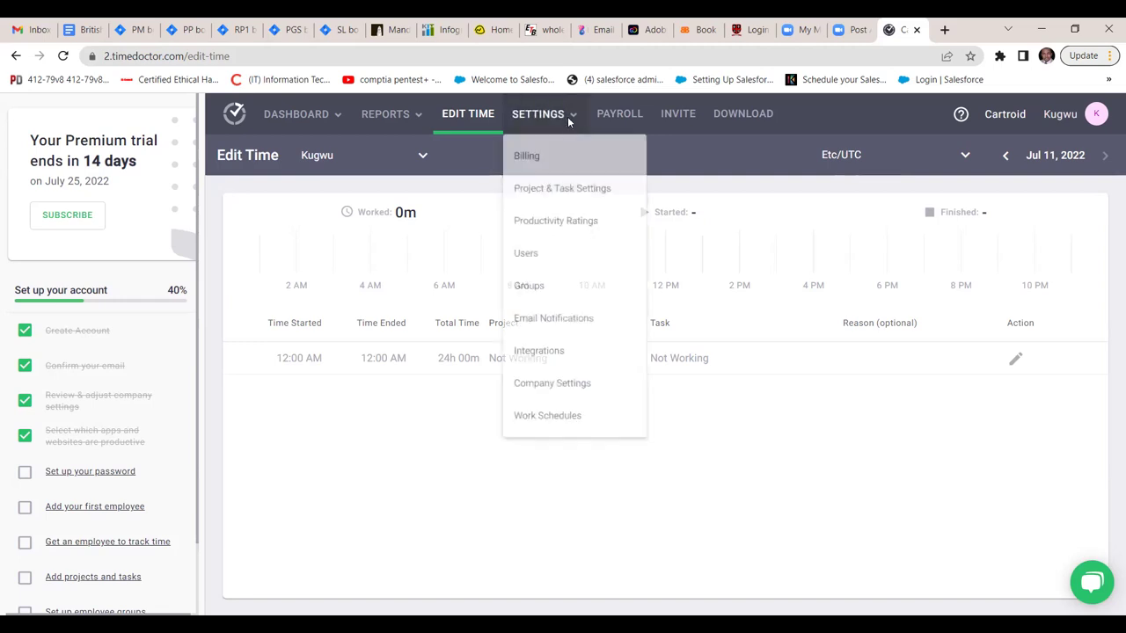
left_click(542, 163)
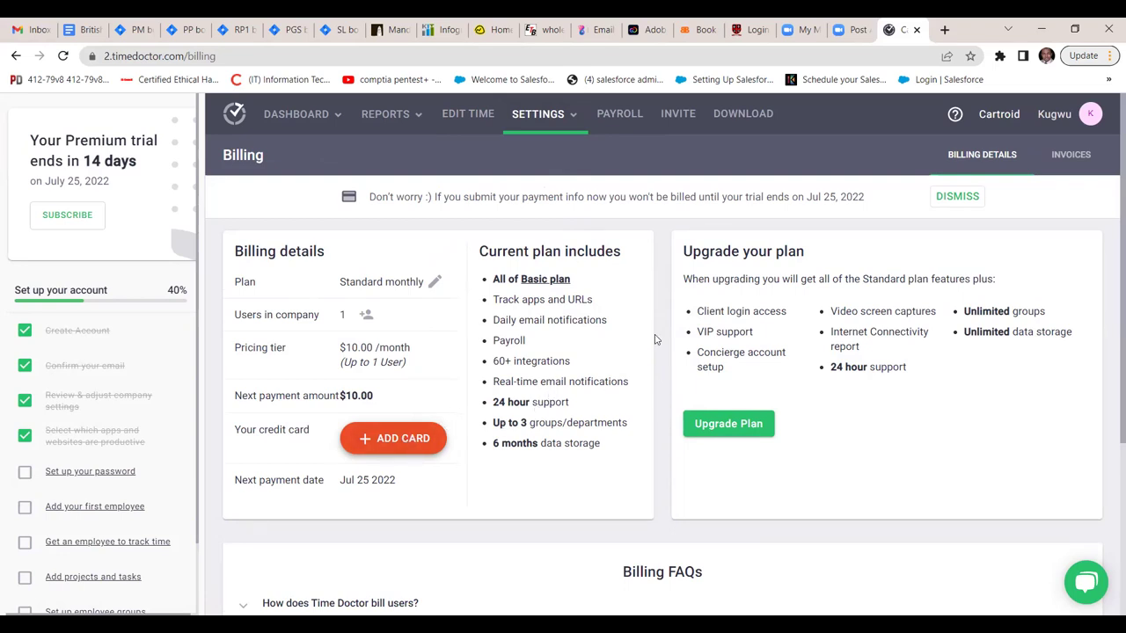
Step: Examine the new project form and its access options in Project & Task Settings, and cancel without creating a project
left_click(576, 127)
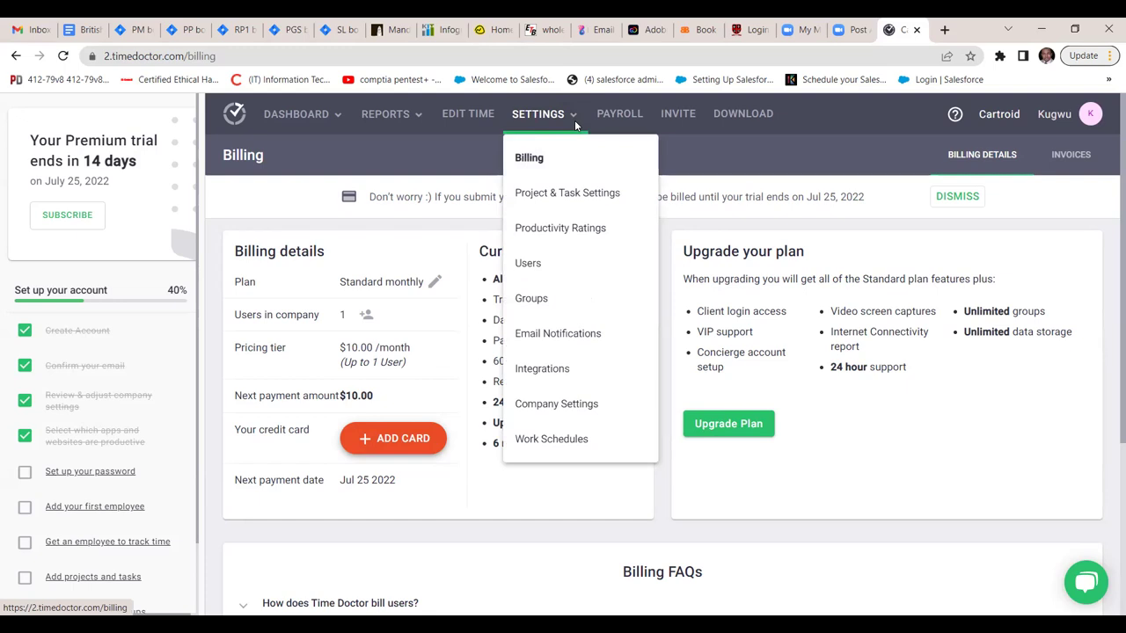
left_click(568, 195)
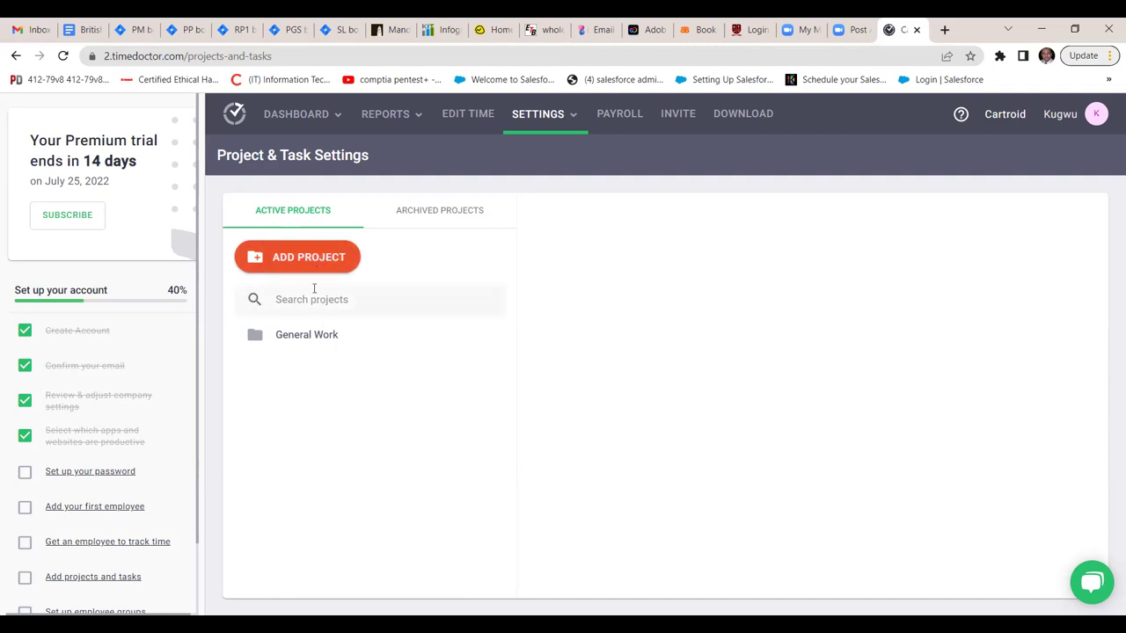
left_click(309, 258)
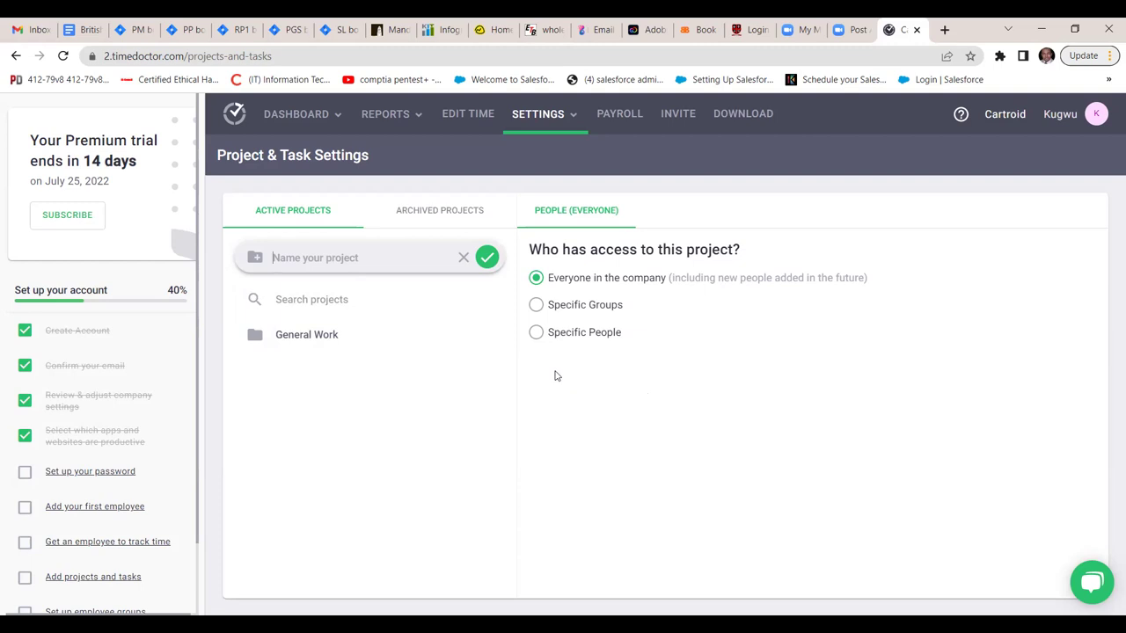
left_click(464, 258)
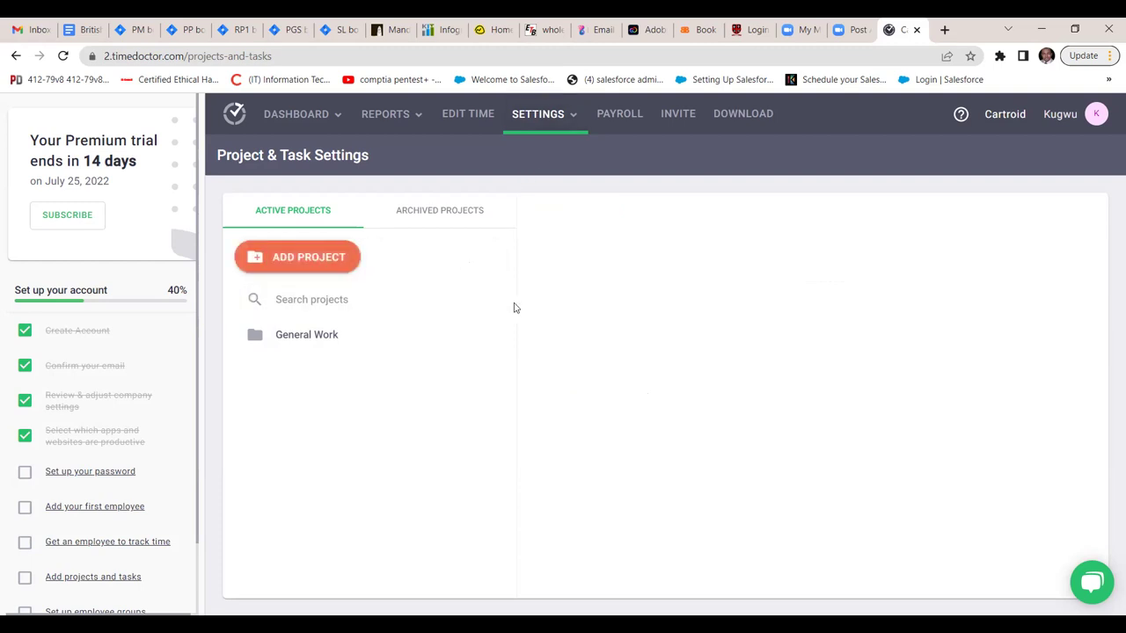
Step: View the Productivity Ratings settings and the Users management page
left_click(572, 124)
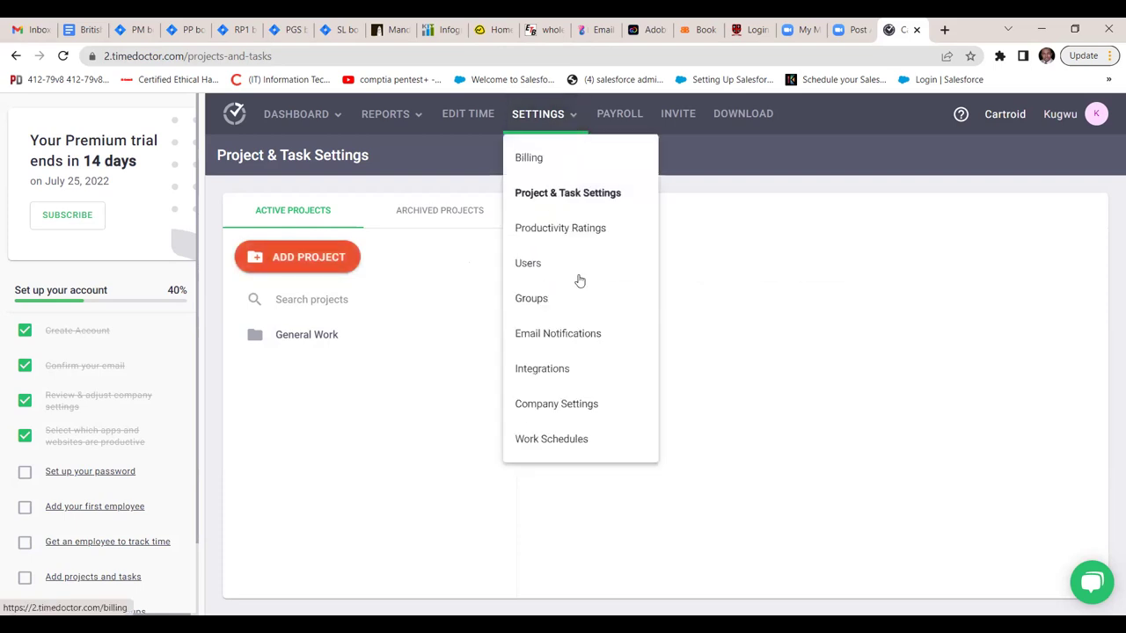
left_click(552, 239)
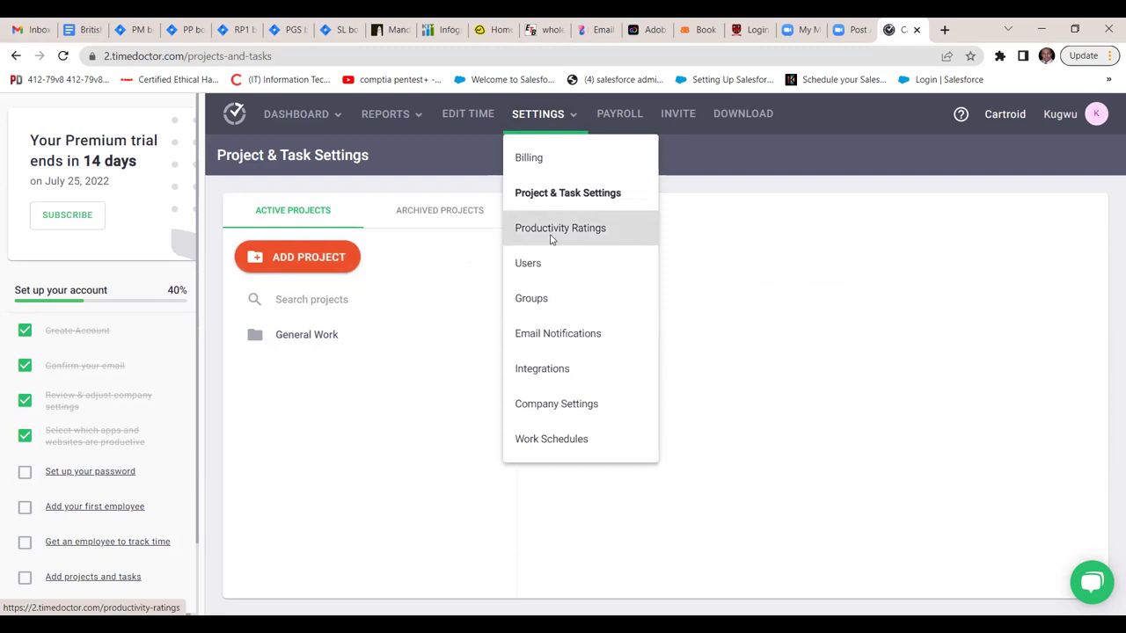
left_click(574, 121)
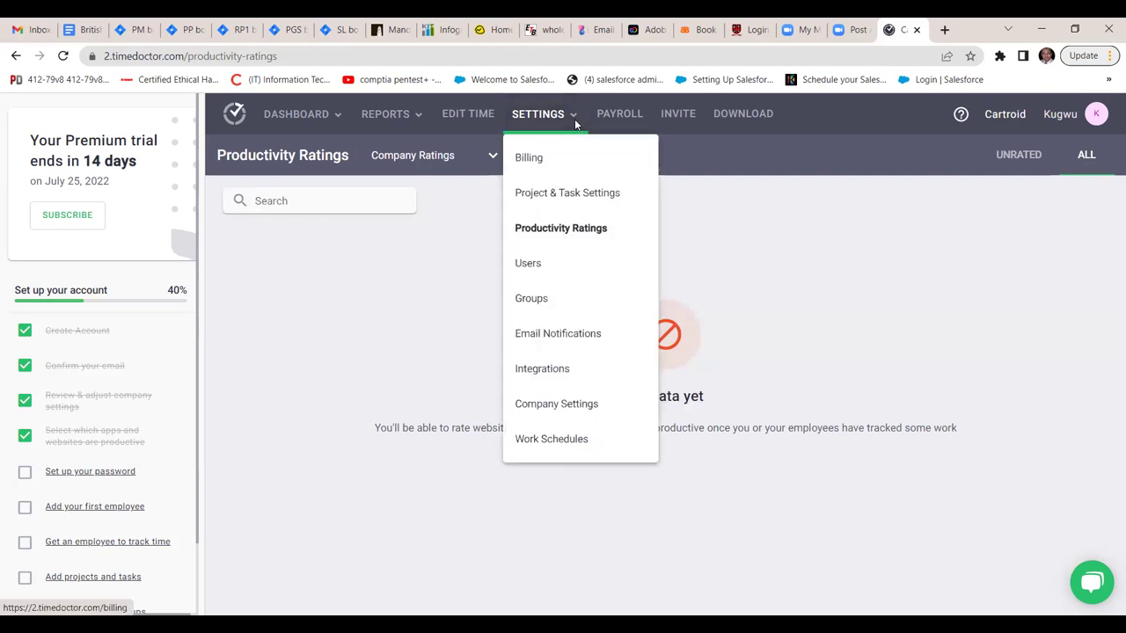
left_click(536, 266)
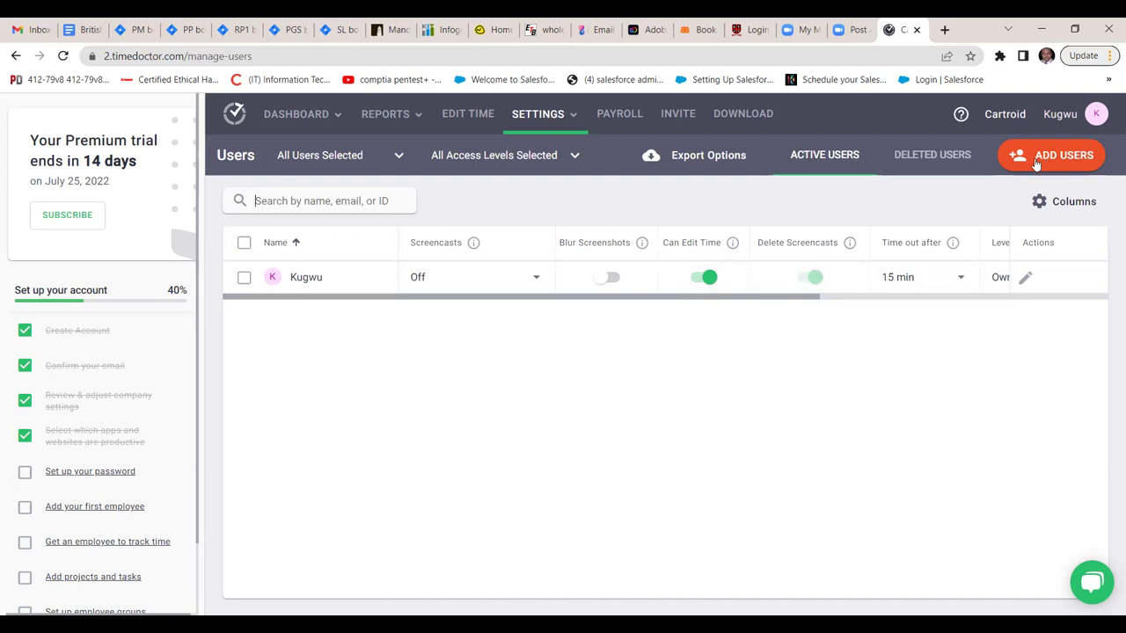
Step: View the Groups settings with the managers and members of the All Regular Users group
left_click(572, 123)
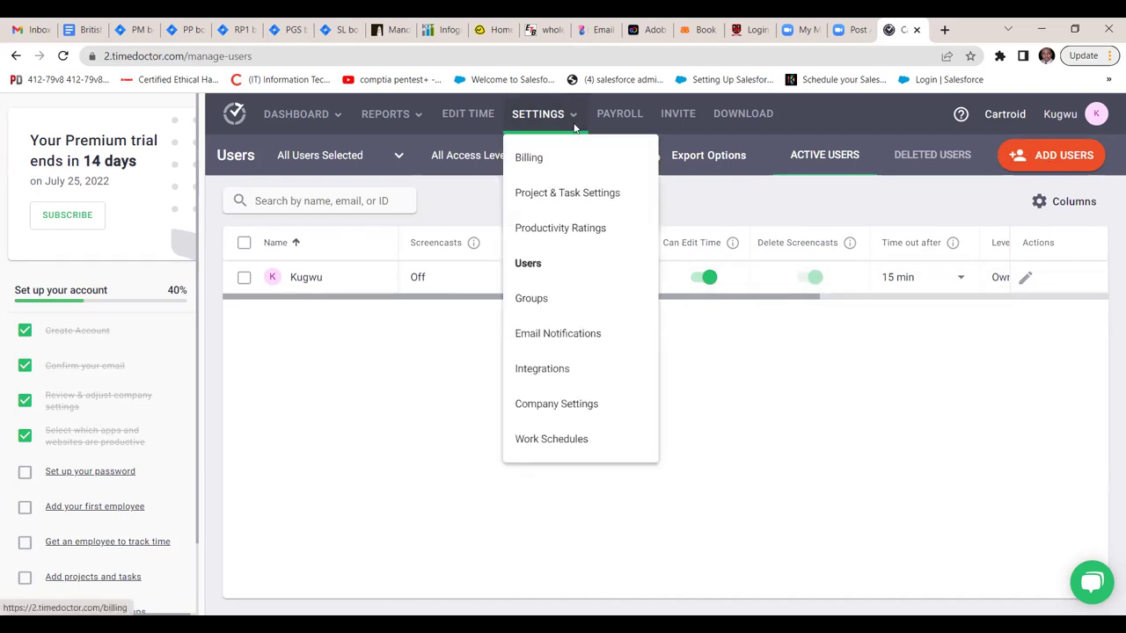
left_click(531, 299)
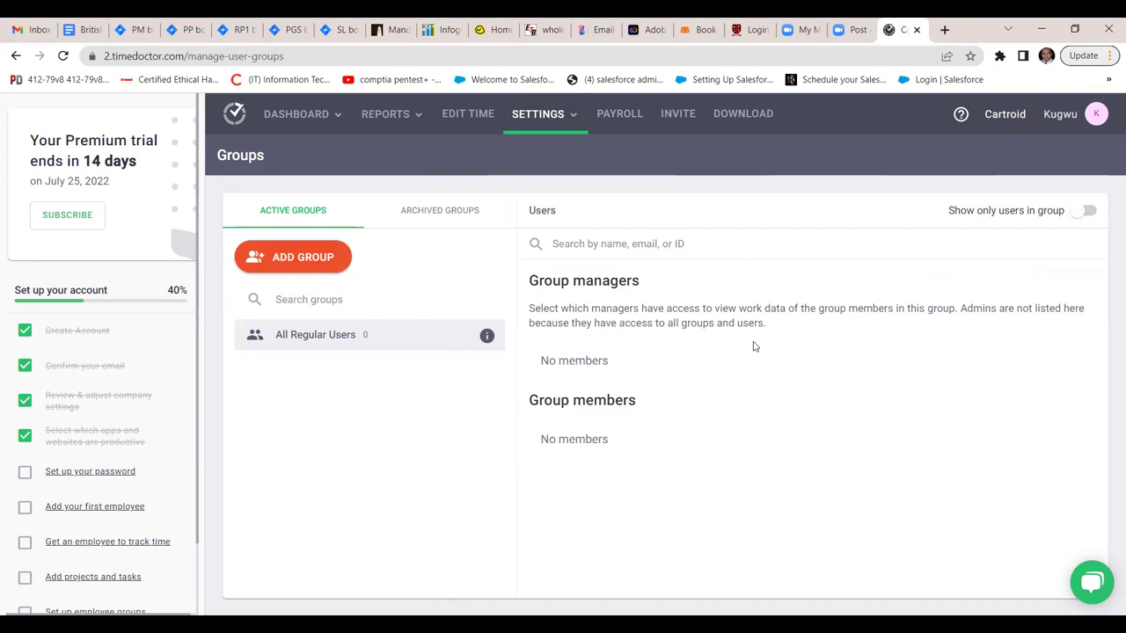
left_click(574, 122)
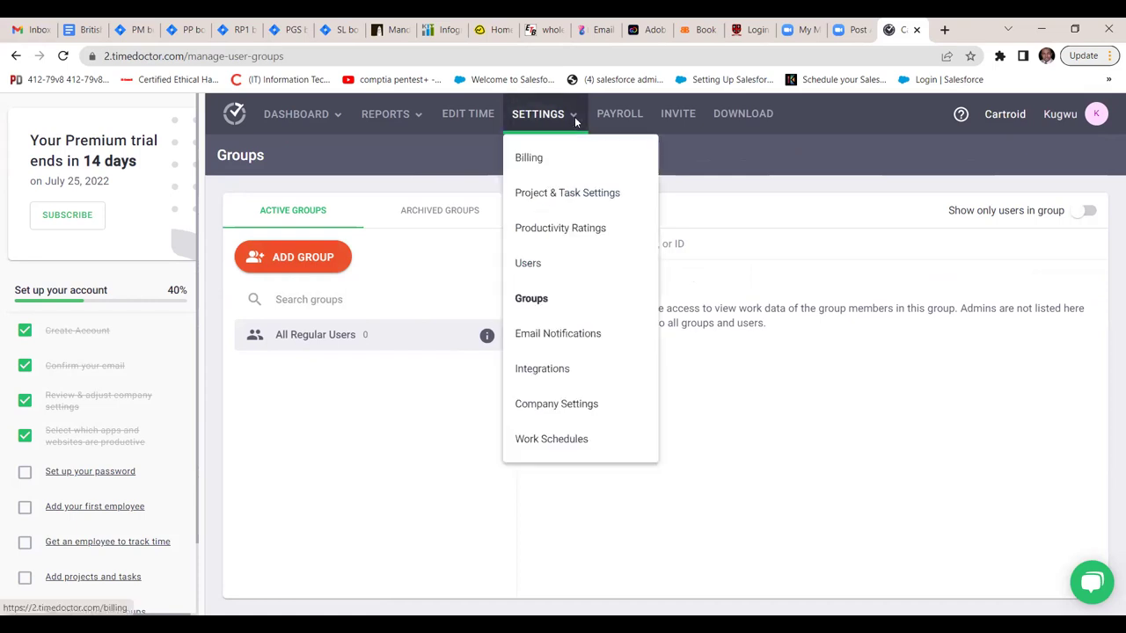
left_click(707, 161)
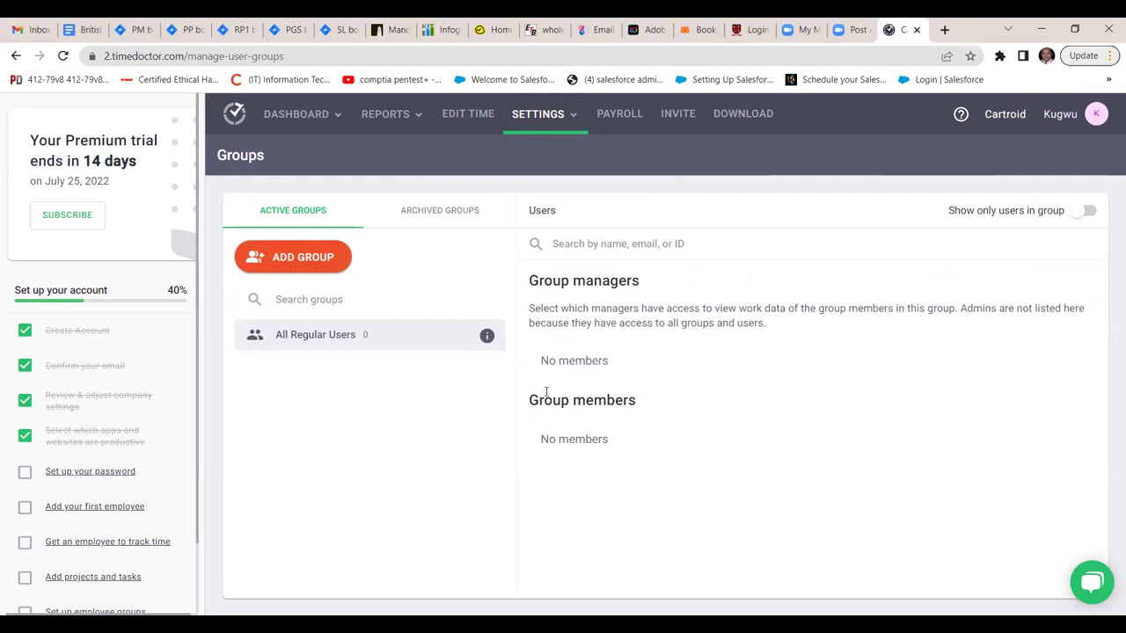
left_click(572, 115)
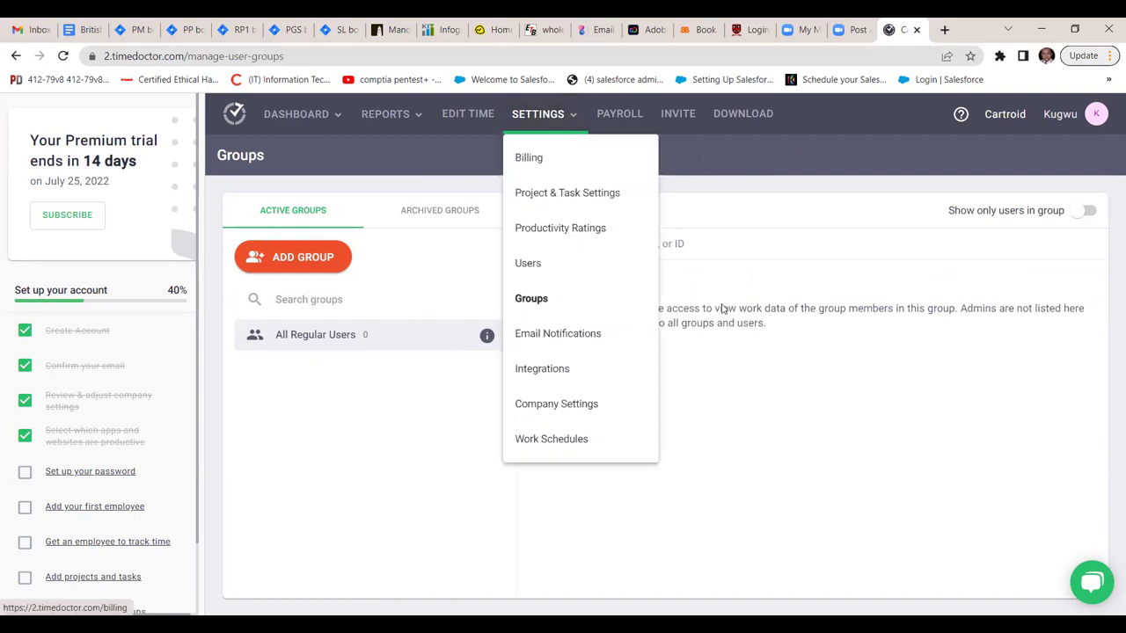
left_click(723, 273)
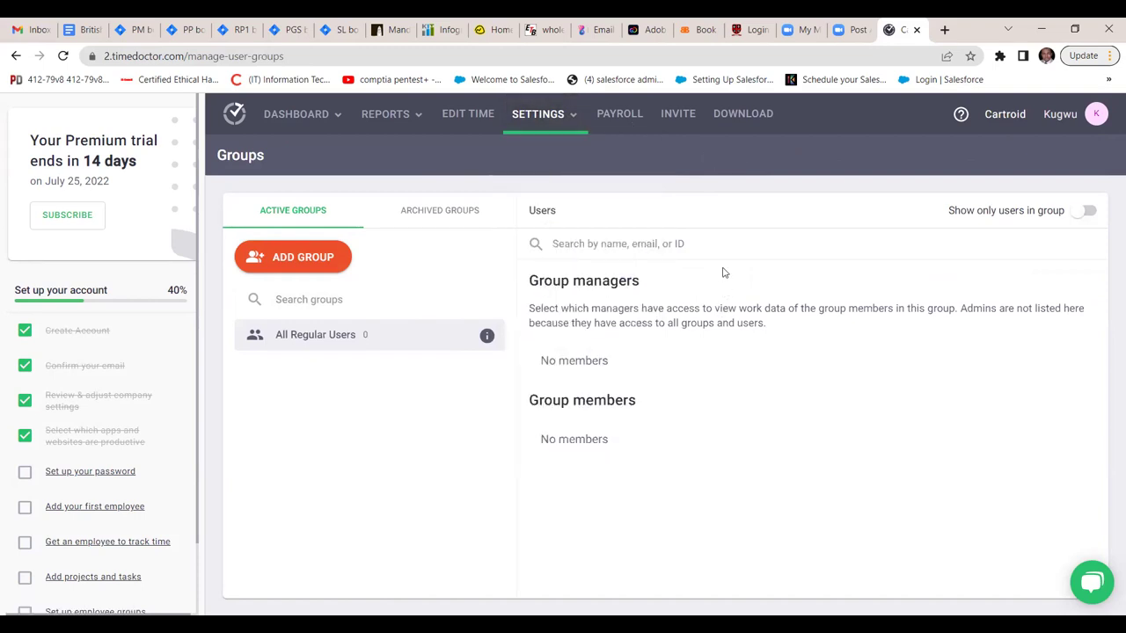
Step: View the Email Notifications settings and examine the status options for Chrome extension integrations without changing the status
left_click(577, 128)
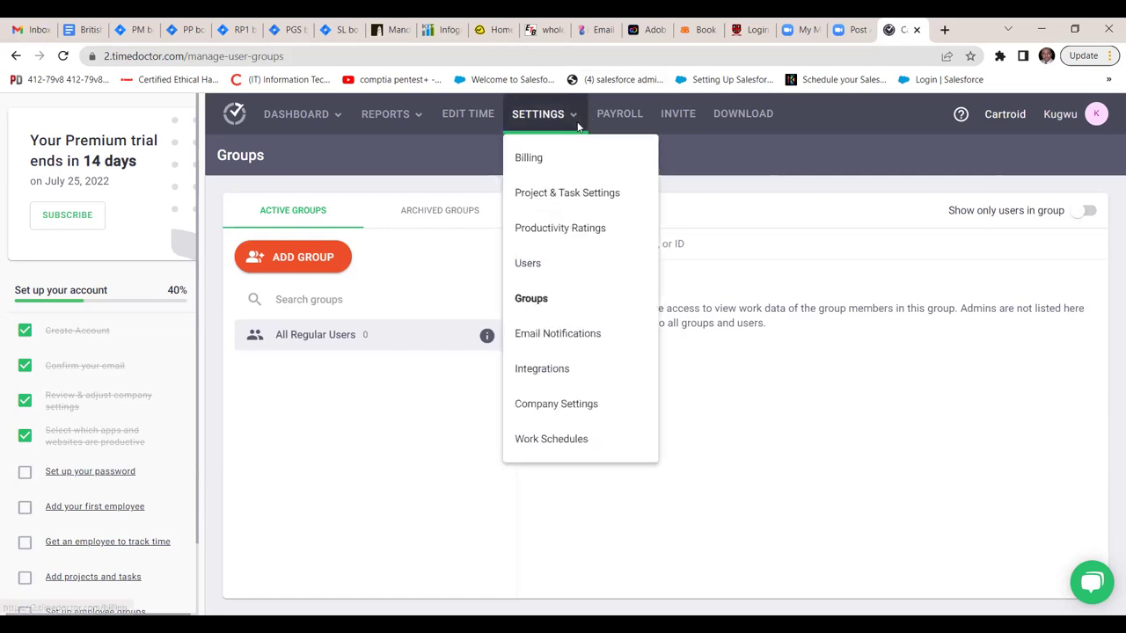
left_click(564, 335)
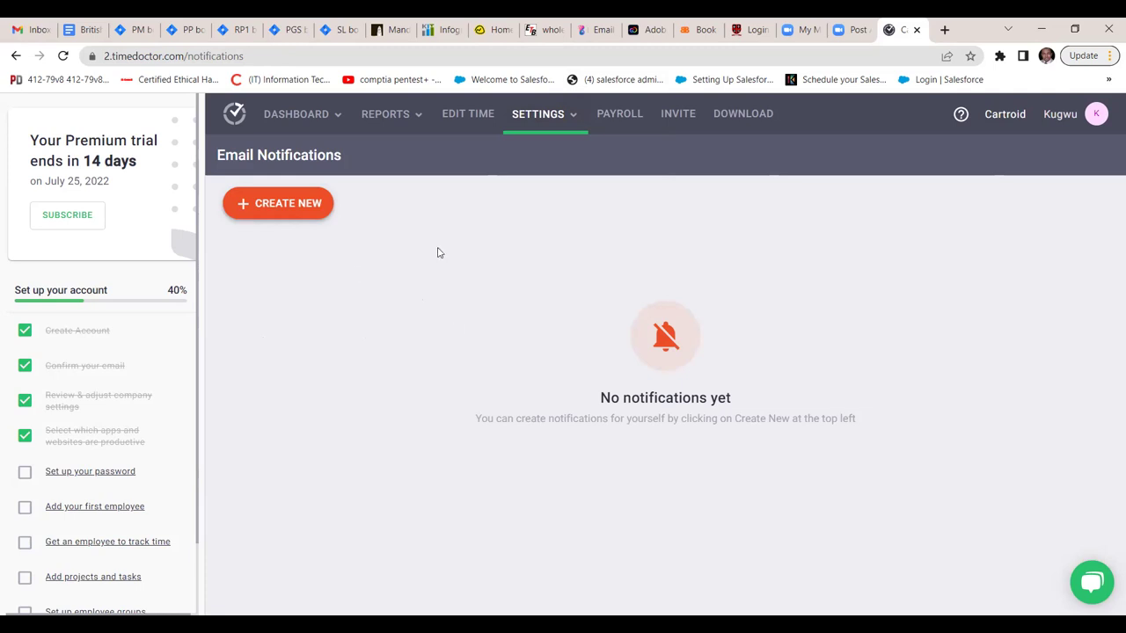
left_click(573, 120)
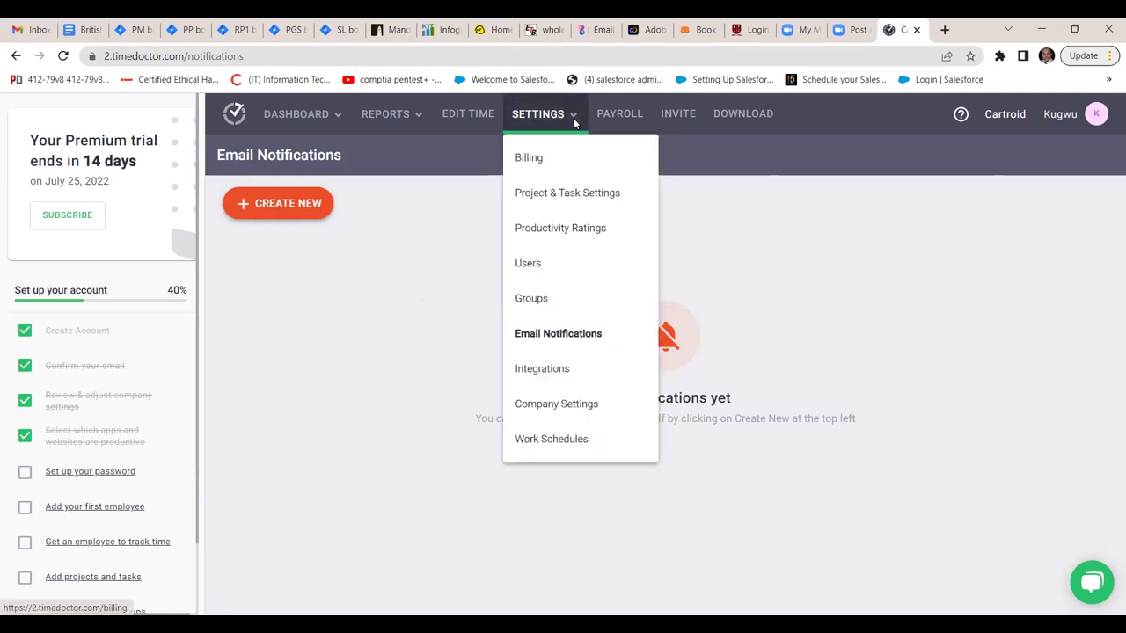
left_click(542, 369)
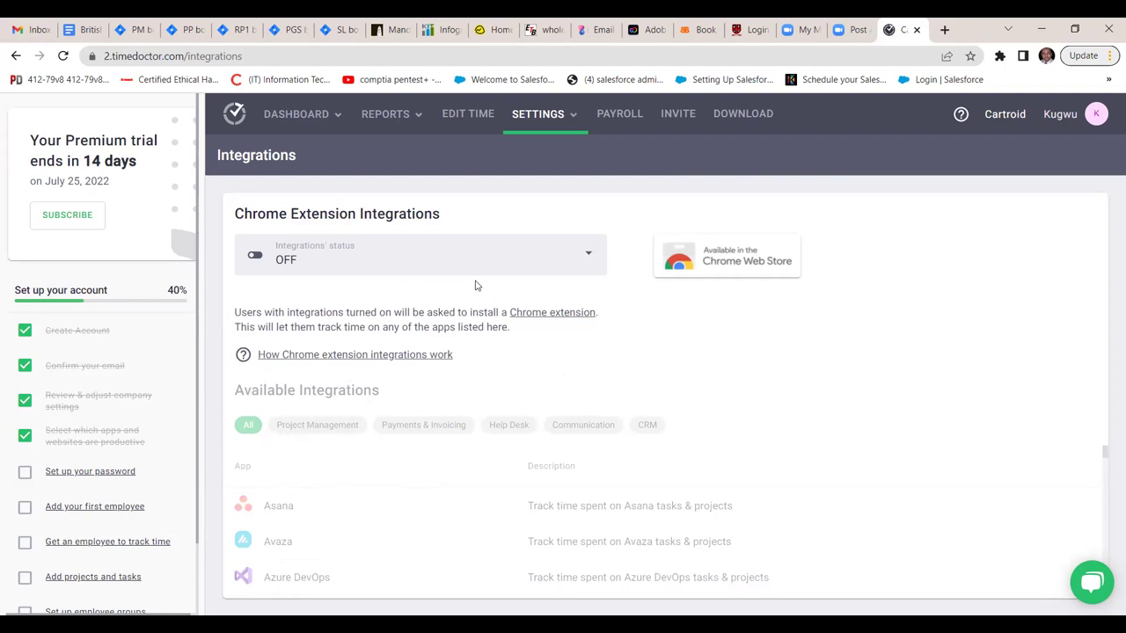
left_click(588, 260)
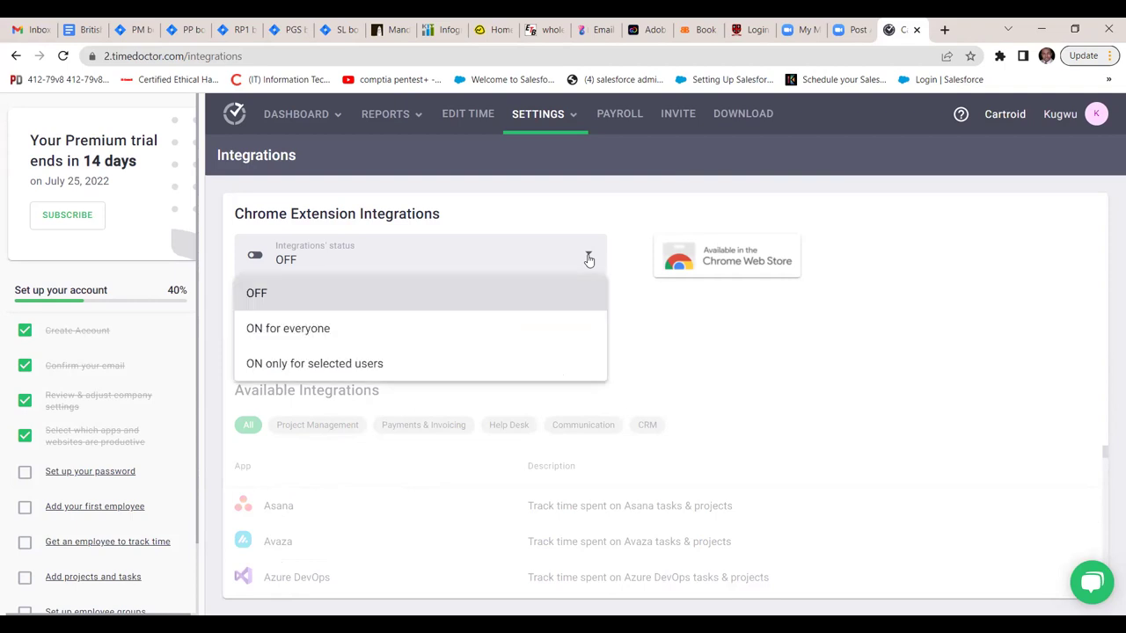
left_click(262, 260)
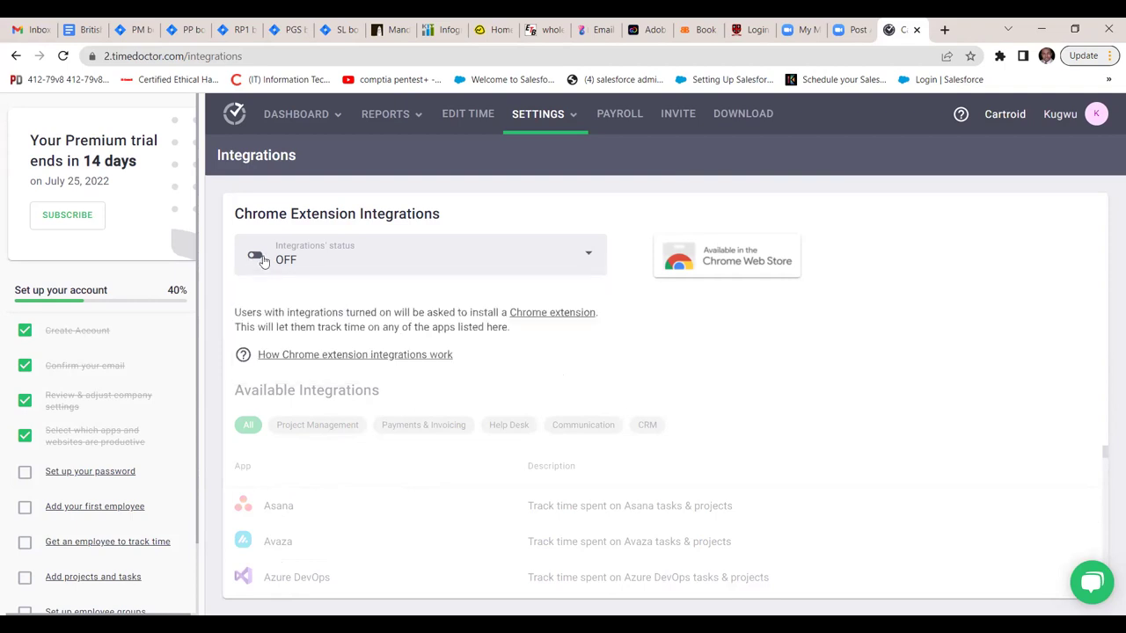
left_click(259, 259)
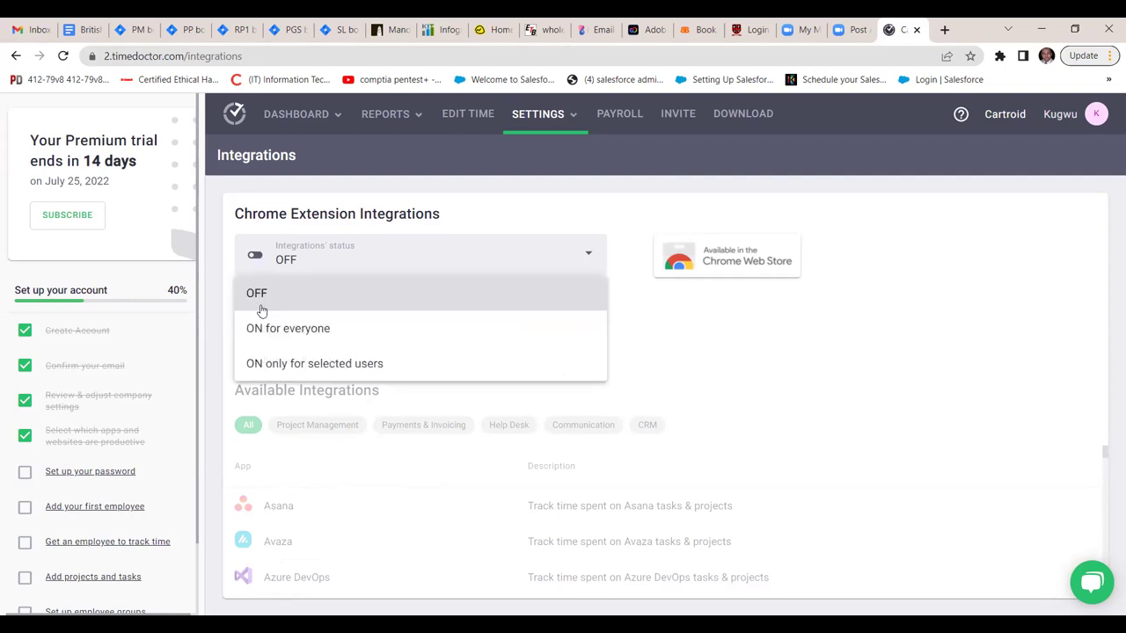
left_click(704, 334)
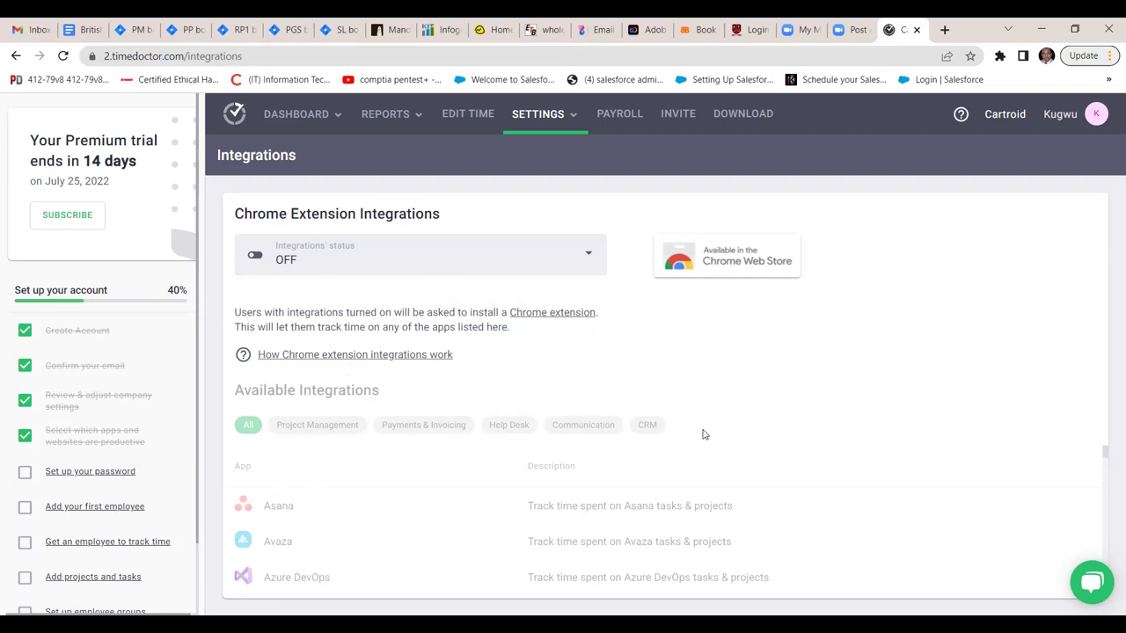
Step: Examine the Company Settings from company details and configuration through permissions and billing to work-life balance metrics and single sign-on
left_click(572, 120)
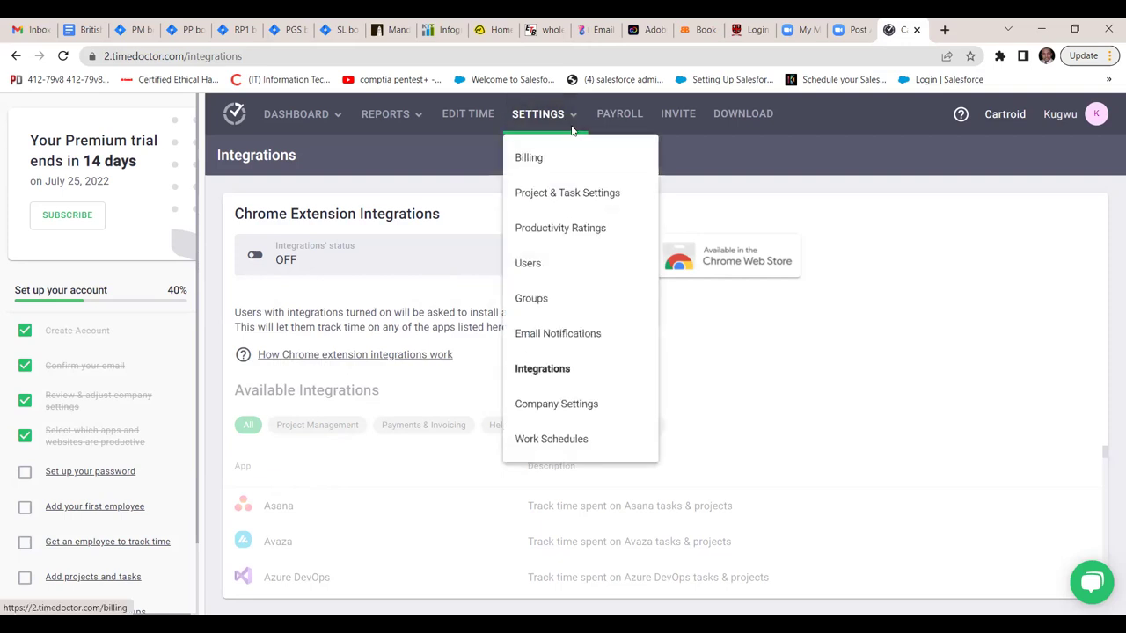
left_click(587, 406)
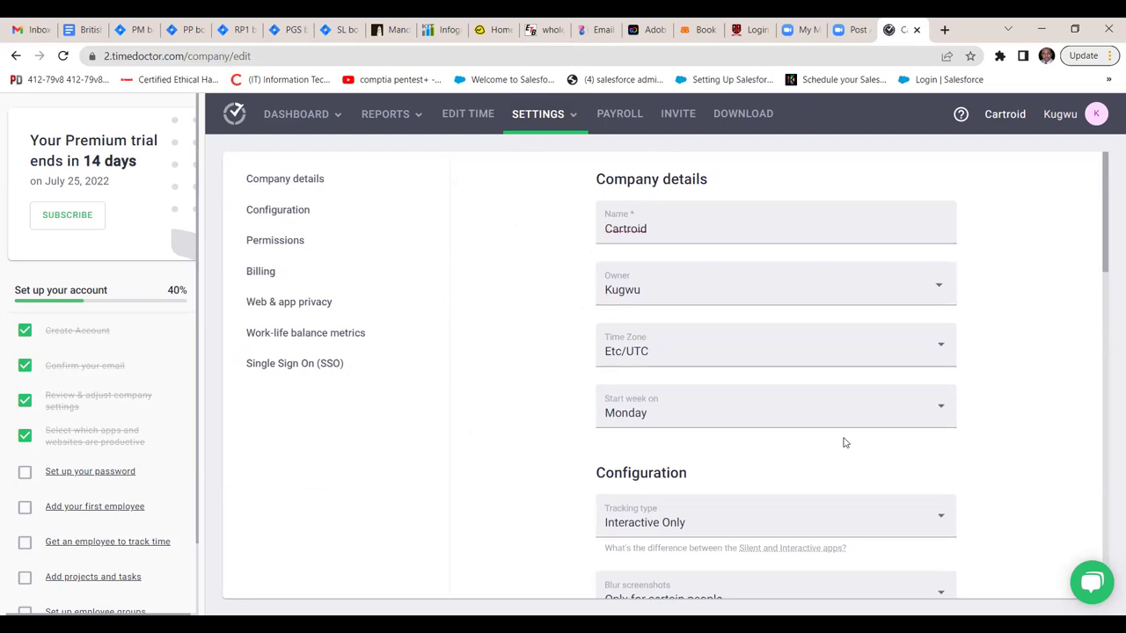
scroll(850, 480, "down", 3)
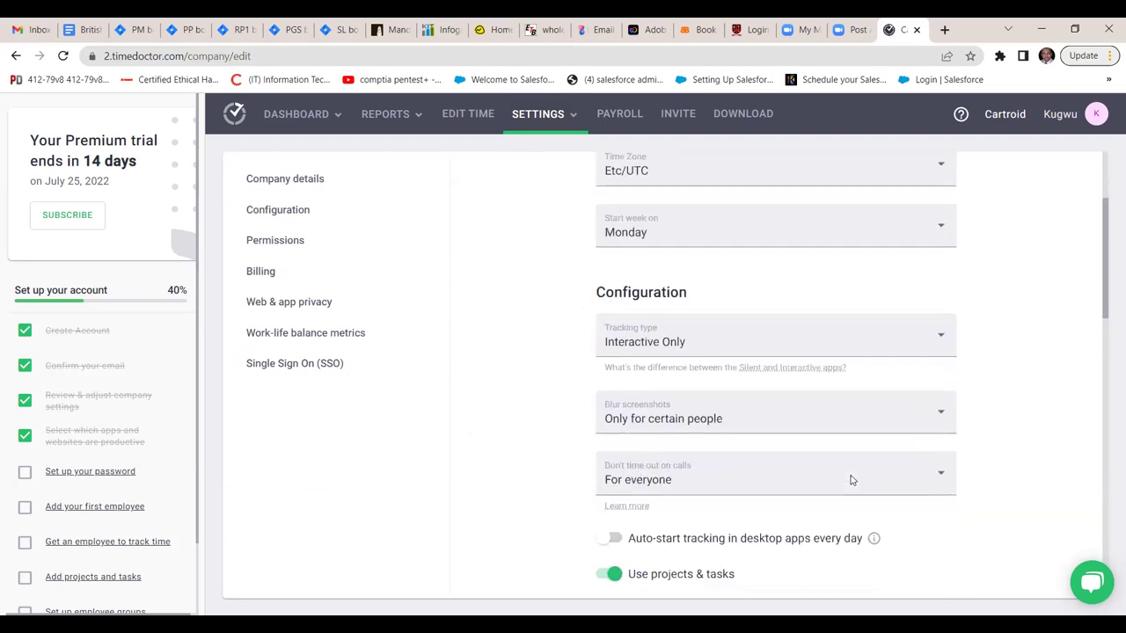
scroll(851, 481, "down", 2)
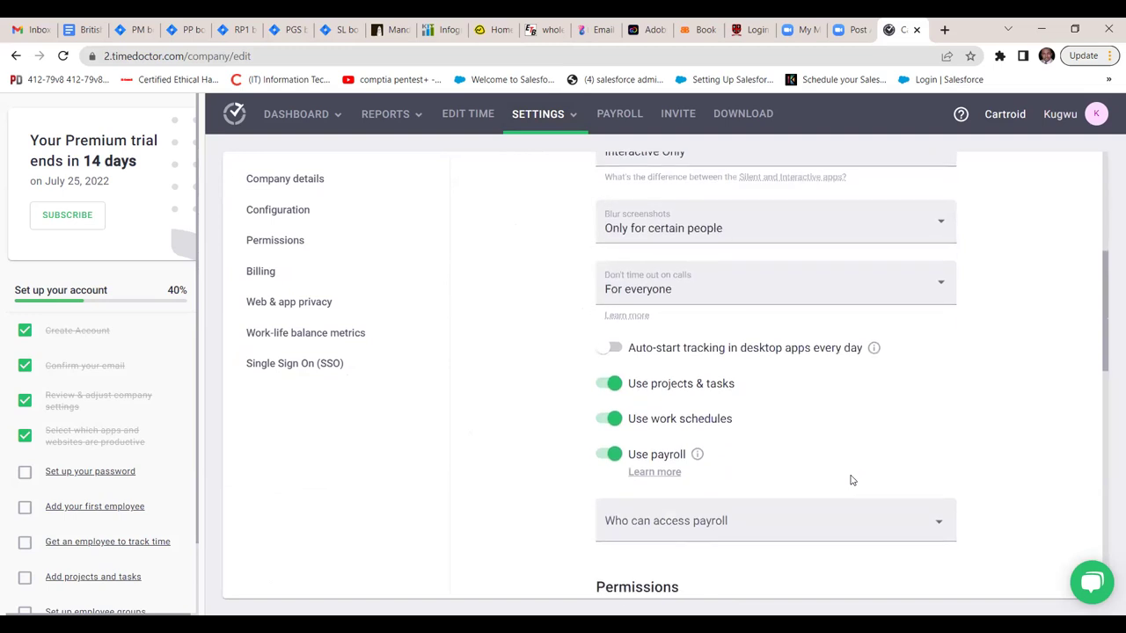
scroll(850, 481, "down", 1)
scroll(850, 480, "down", 2)
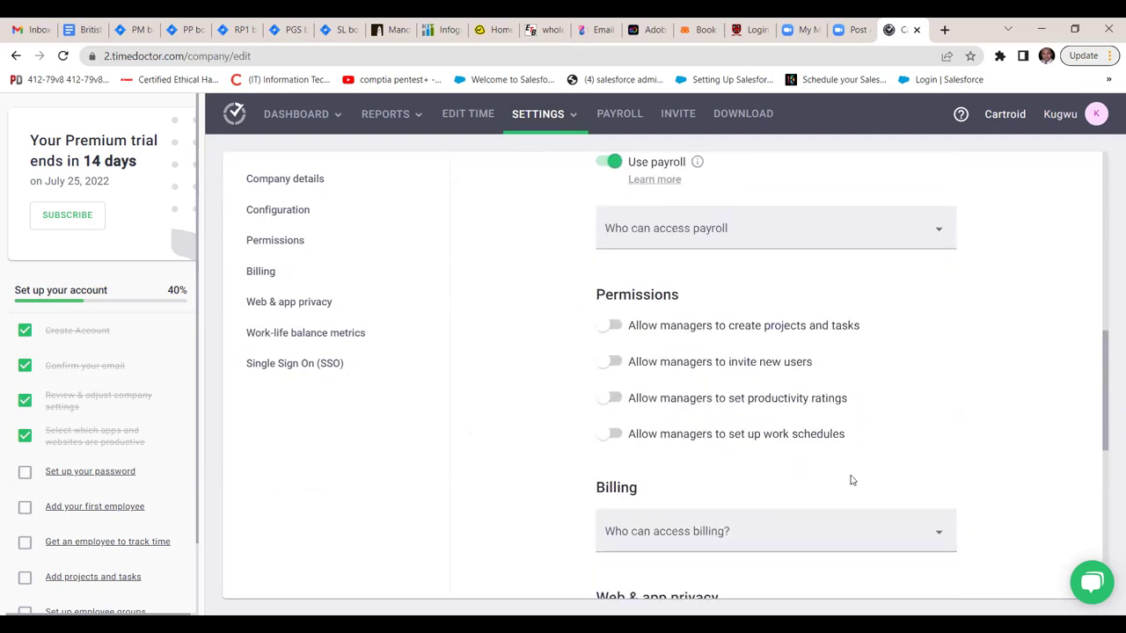
scroll(851, 480, "down", 3)
scroll(851, 480, "down", 3)
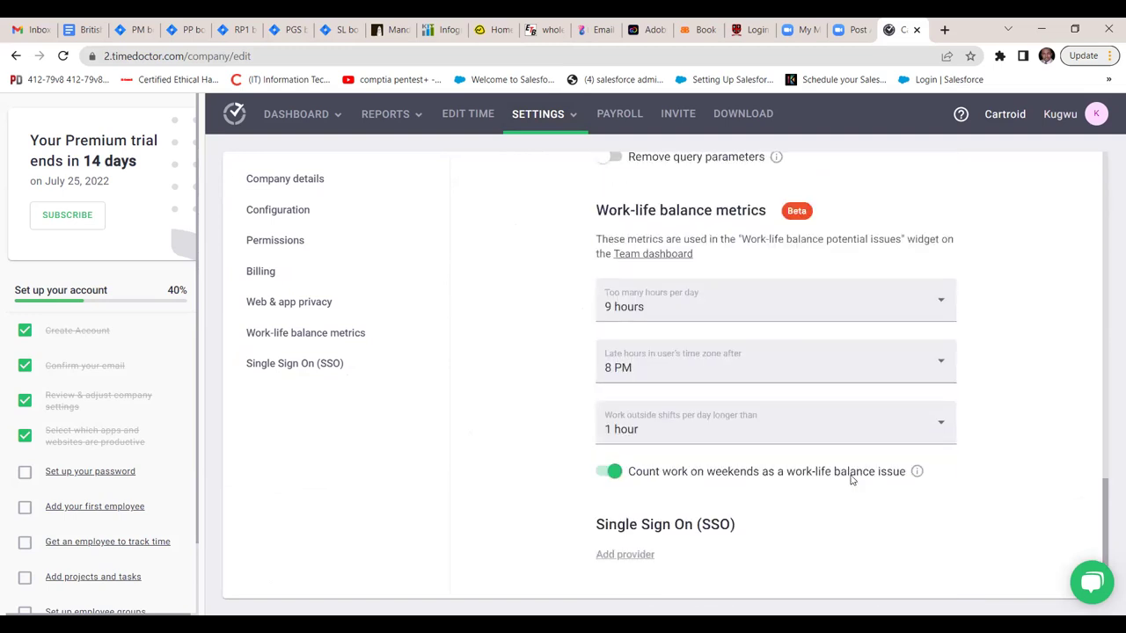
key("Home")
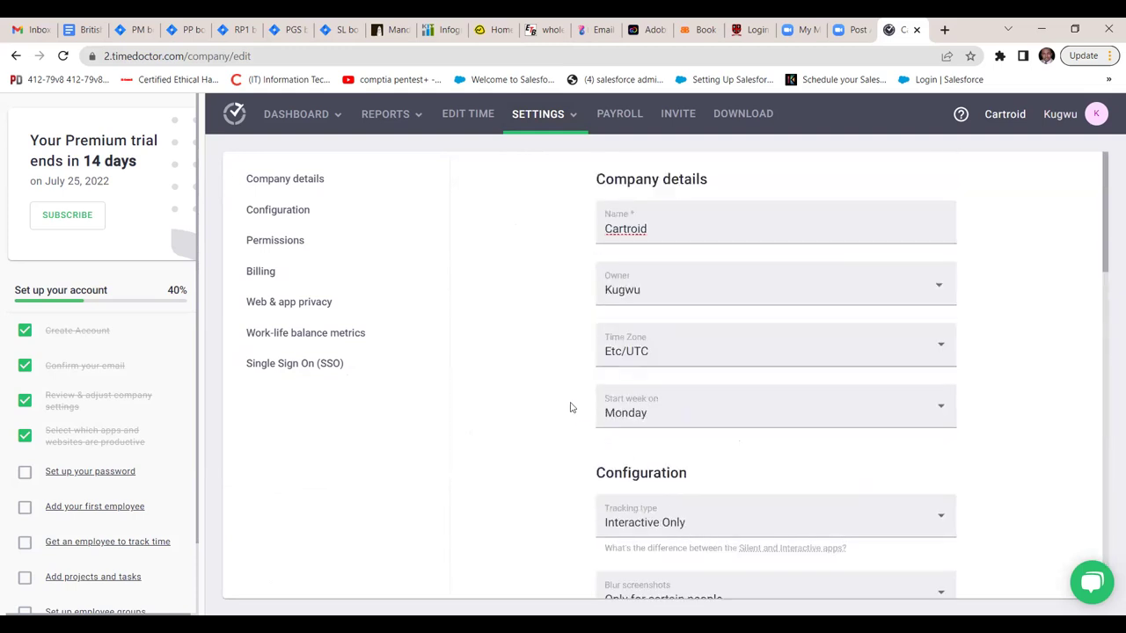
Step: View the Work Schedules page and the Payroll page, checking the currency choices without changing the currency
left_click(572, 116)
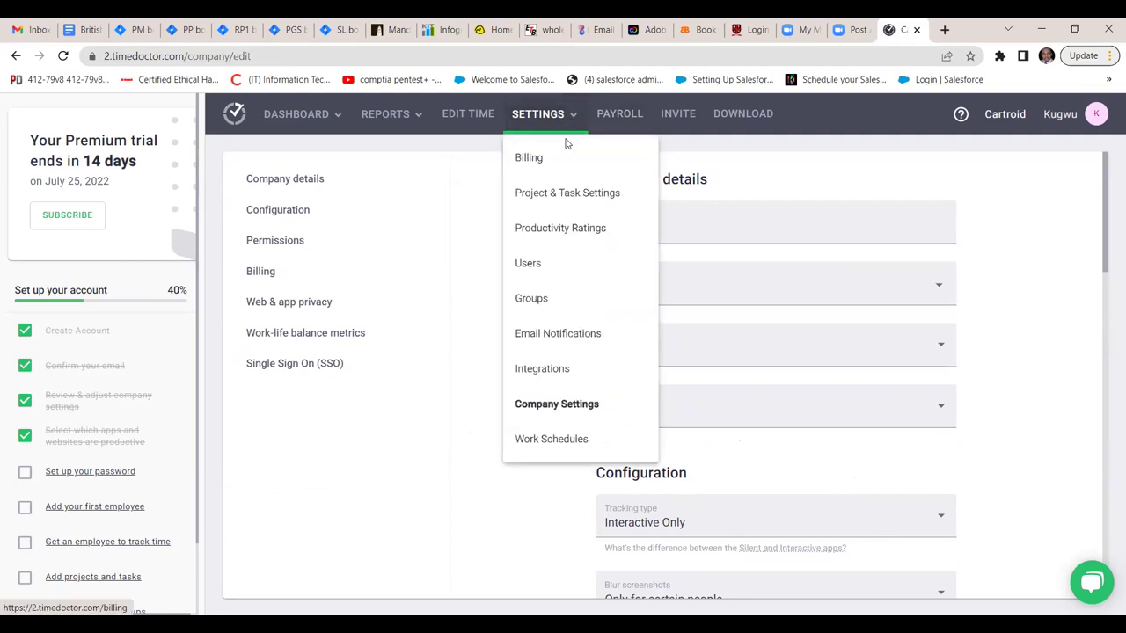
left_click(552, 440)
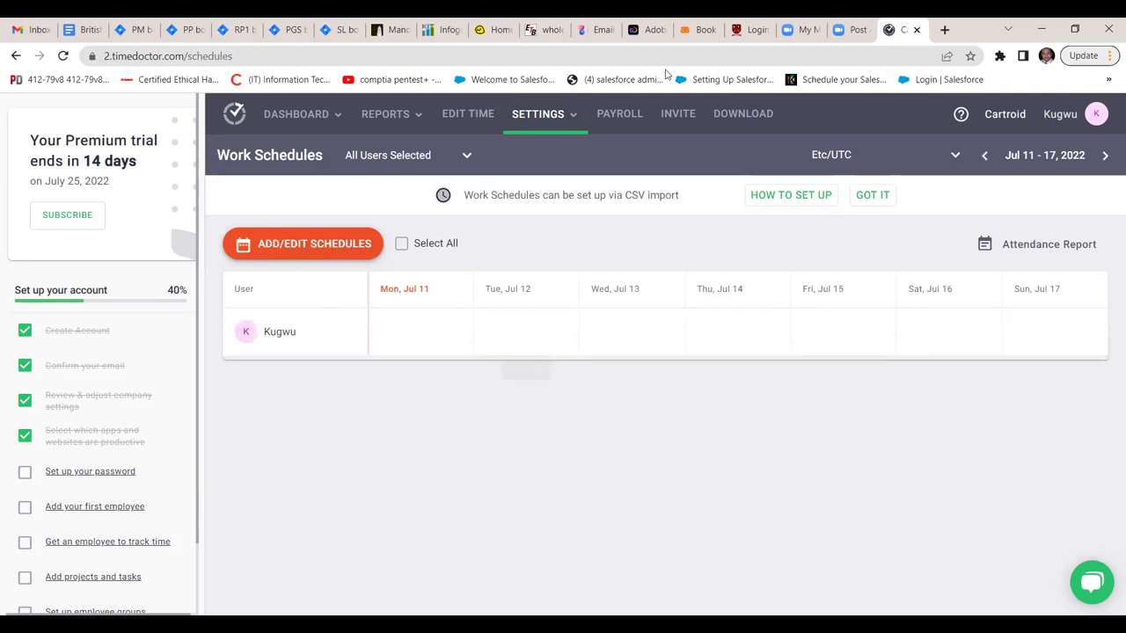
left_click(620, 114)
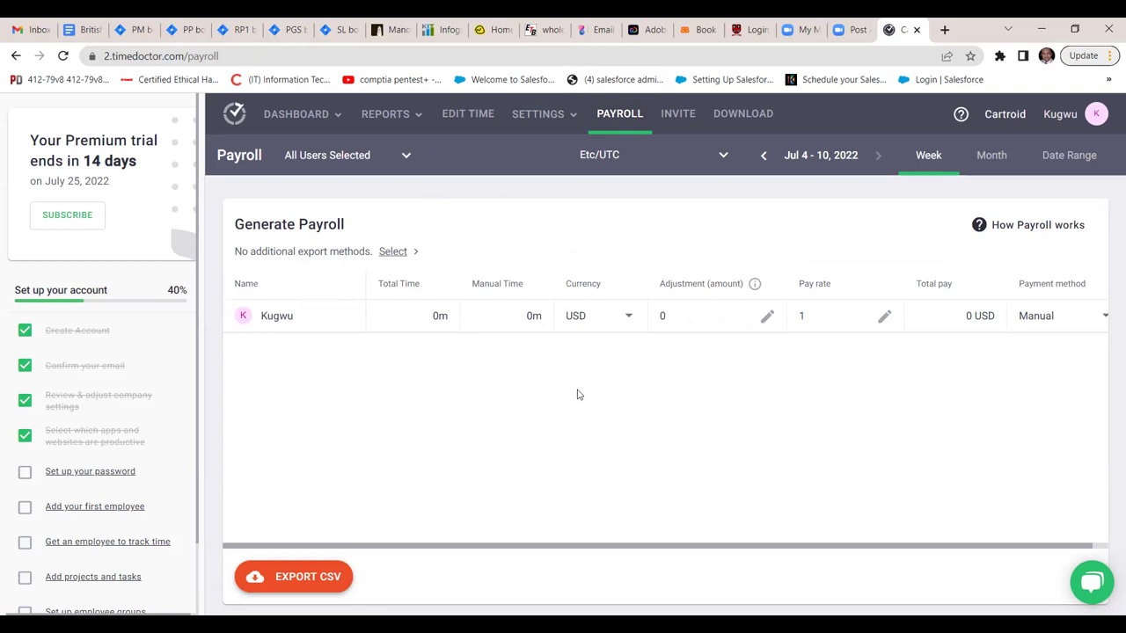
left_click(630, 321)
left_click(677, 349)
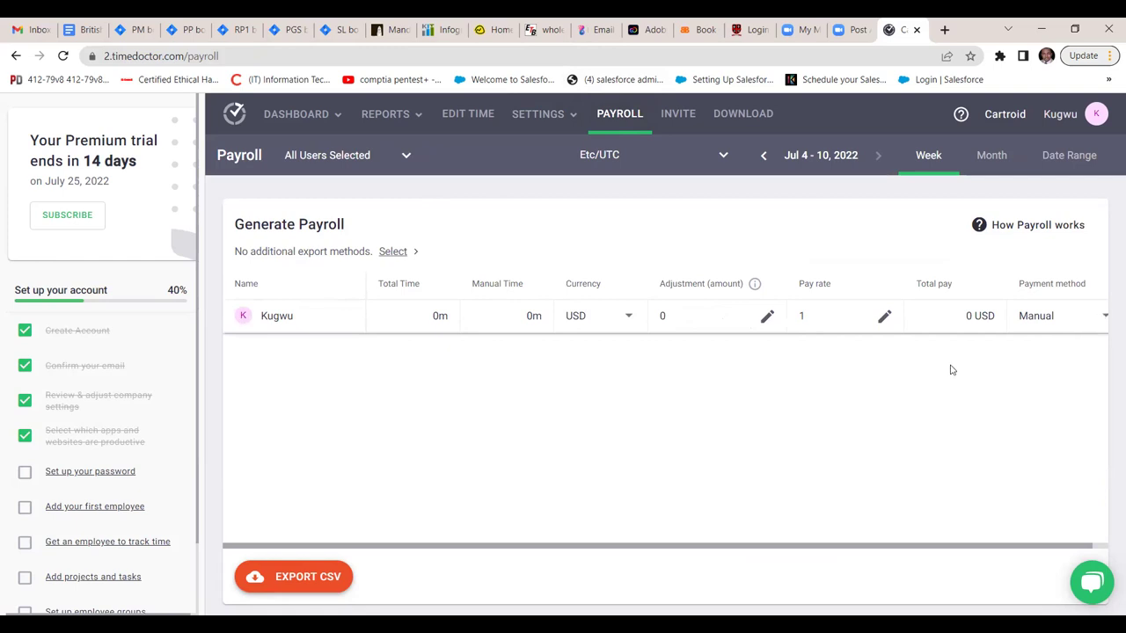
Step: Review the form for inviting users by email, including access levels, groups, projects and additional settings
left_click(685, 125)
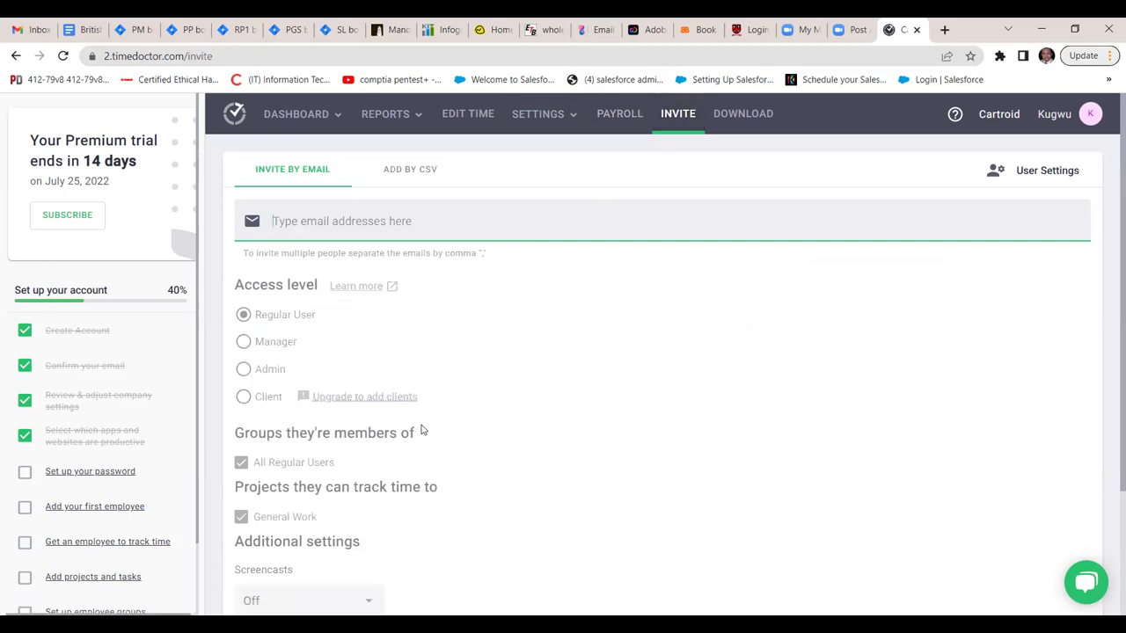
scroll(422, 430, "down", 3)
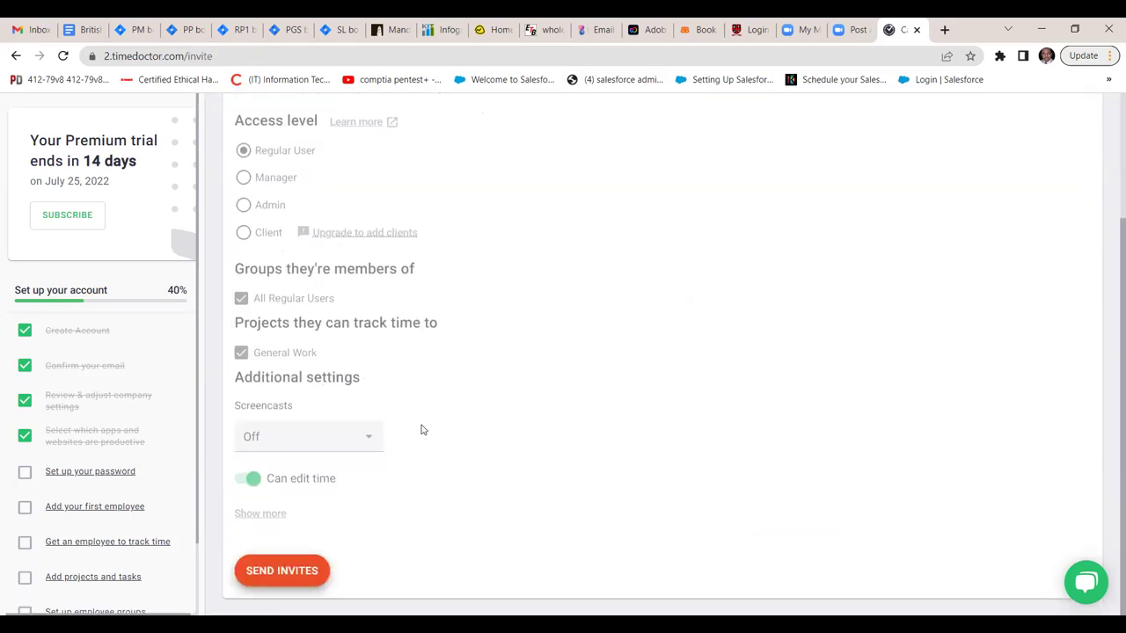
scroll(421, 430, "up", 3)
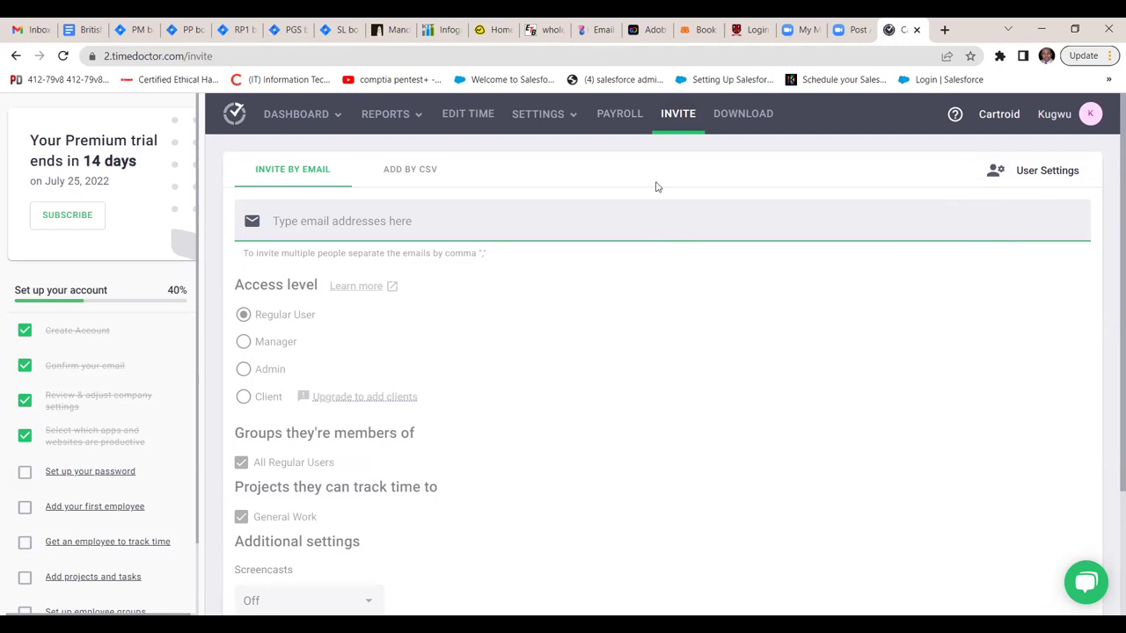
Step: View the desktop app downloads offered for Windows, Mac OS X and Ubuntu
left_click(746, 124)
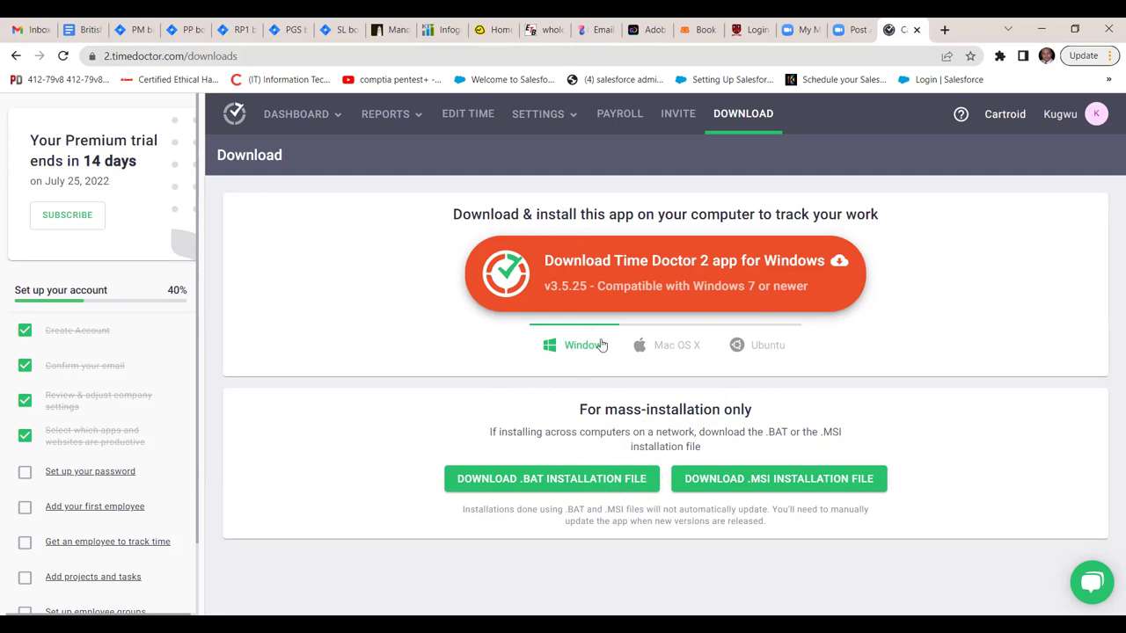
left_click(679, 353)
left_click(770, 348)
left_click(579, 402)
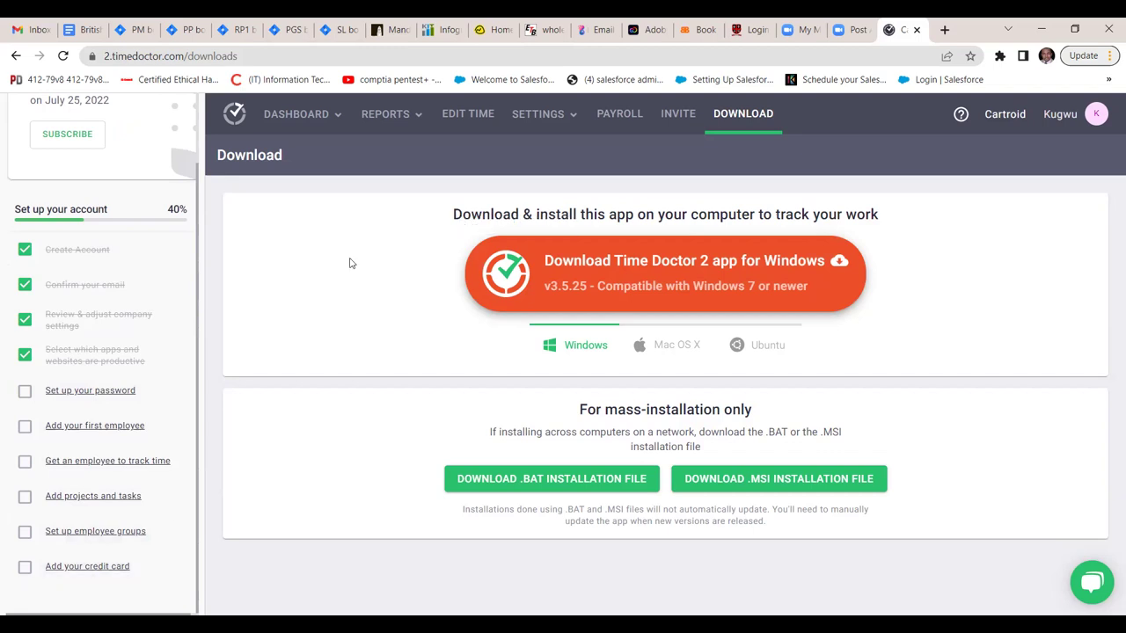
Step: View the Team Dashboard and look through its overview and top users widgets
left_click(292, 121)
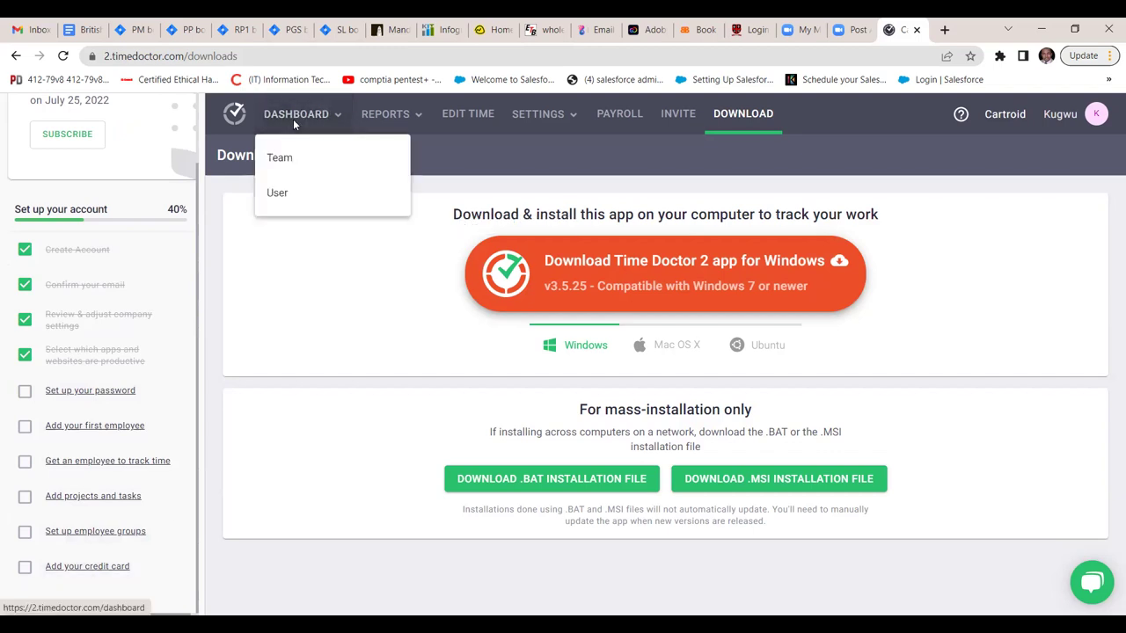
left_click(302, 143)
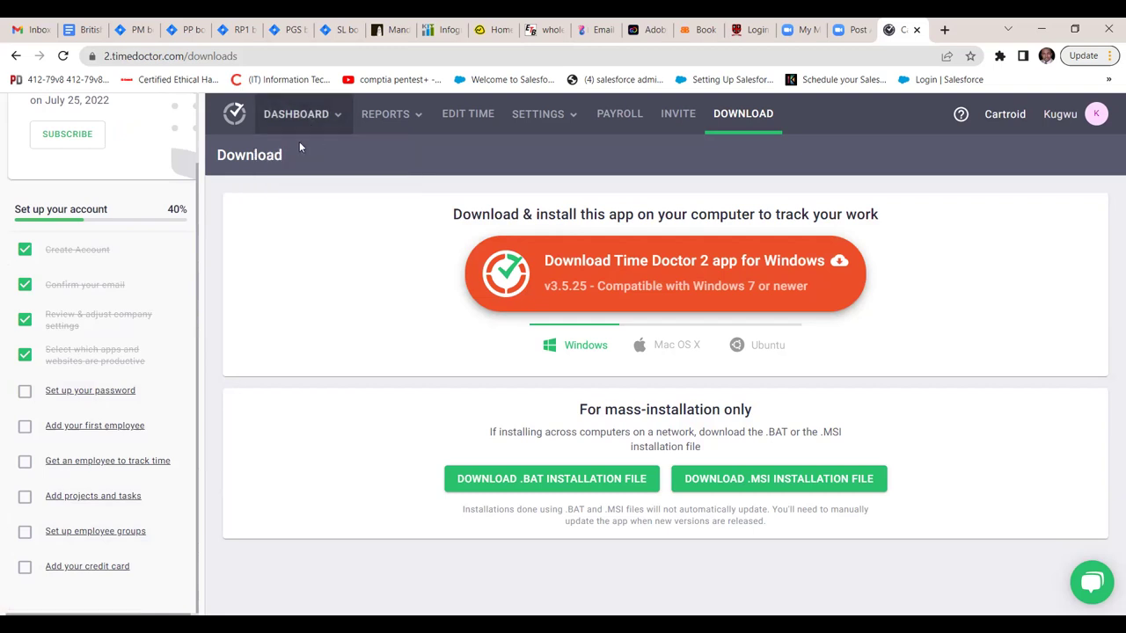
left_click(297, 121)
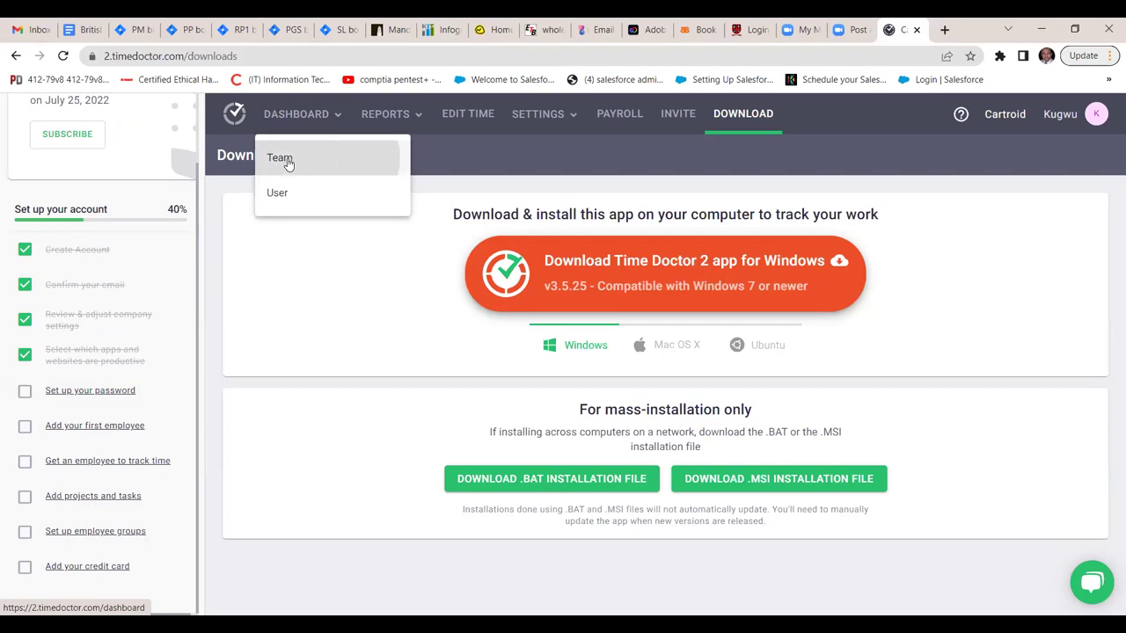
left_click(280, 158)
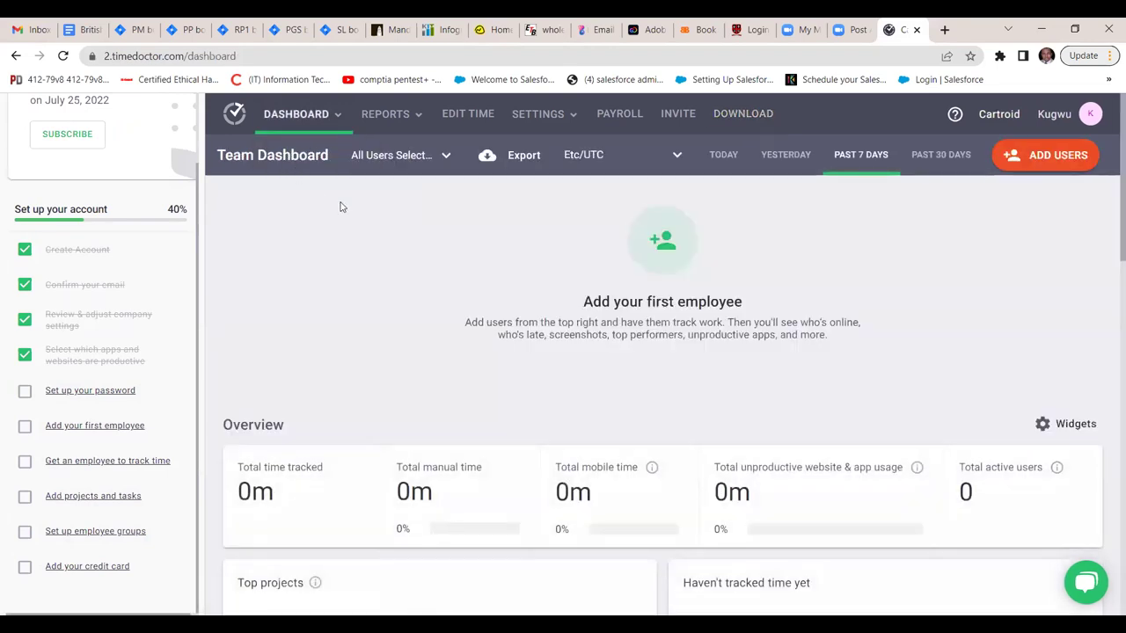
scroll(342, 207, "down", 6)
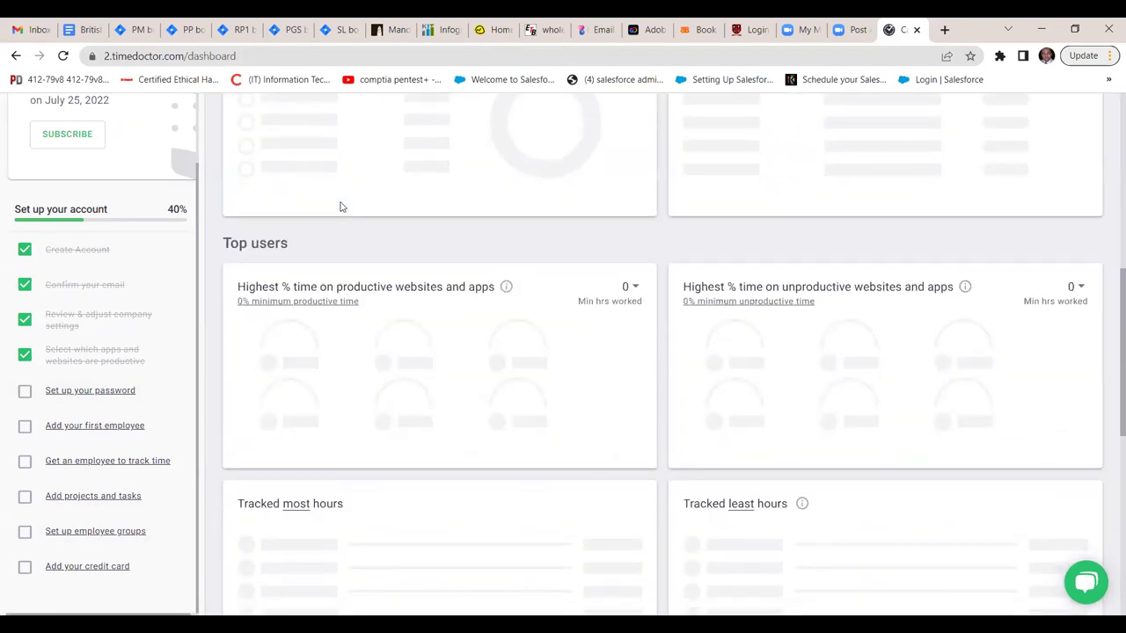
scroll(342, 206, "up", 6)
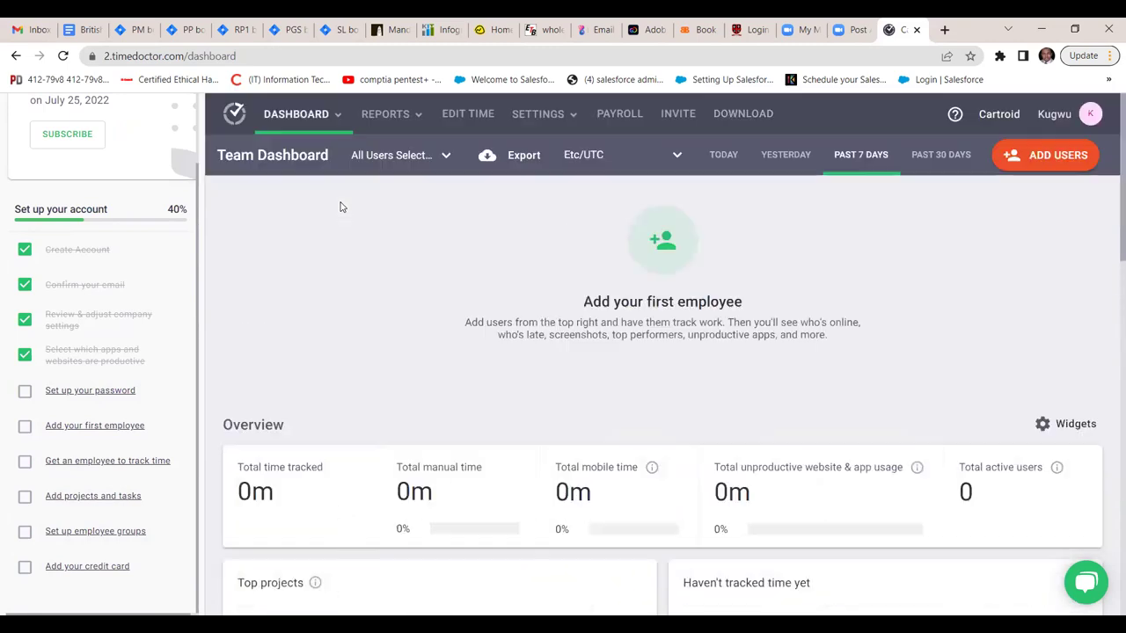
scroll(342, 207, "down", 1)
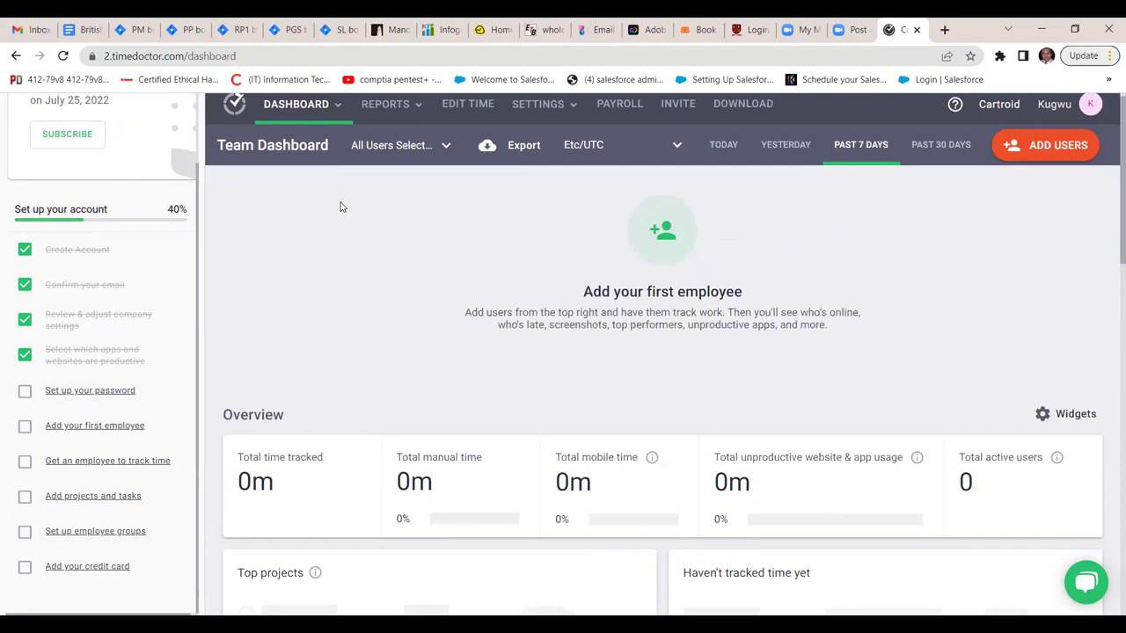
Step: Examine the Team Dashboard widgets for projects, untracked time, tracked hours, idle and manual time, and websites & applications
scroll(342, 207, "down", 2)
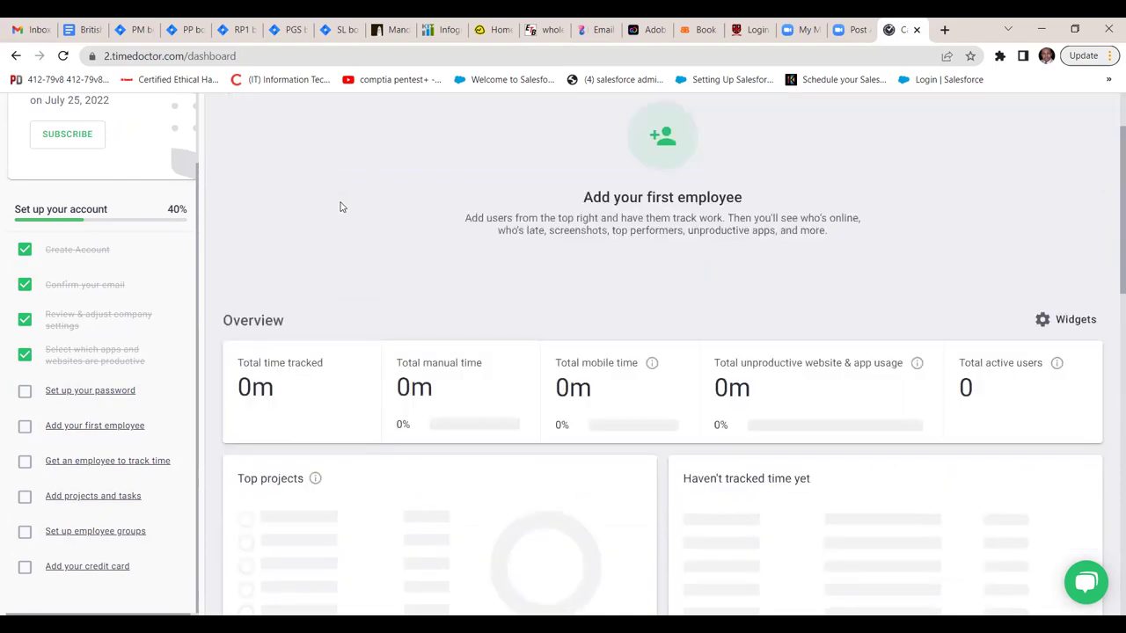
scroll(342, 207, "down", 3)
scroll(342, 207, "down", 7)
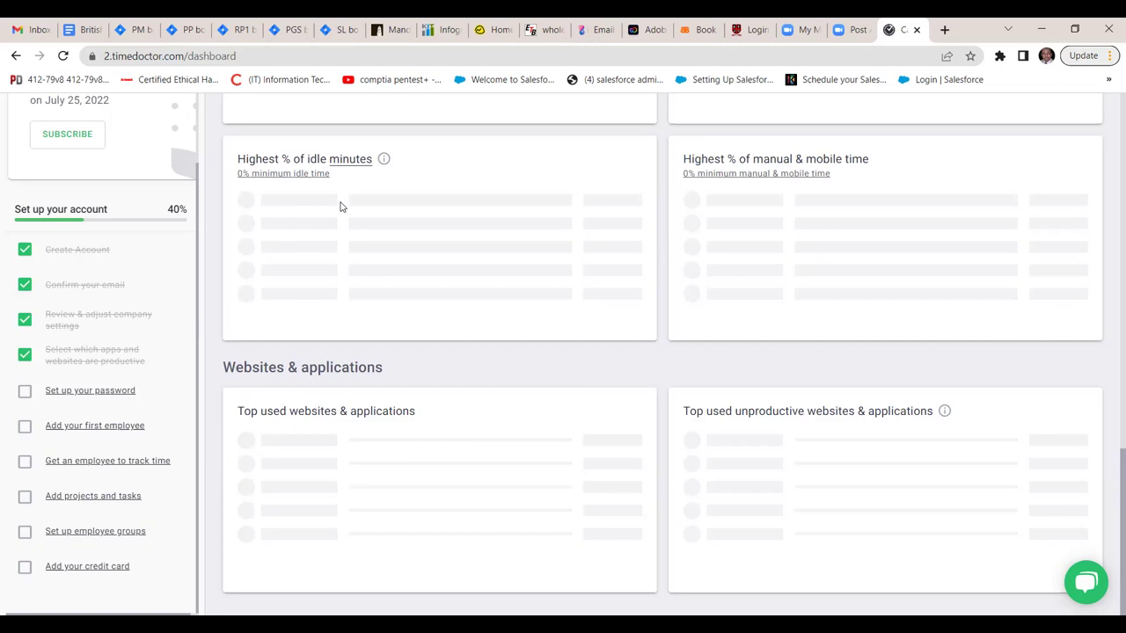
scroll(342, 207, "up", 12)
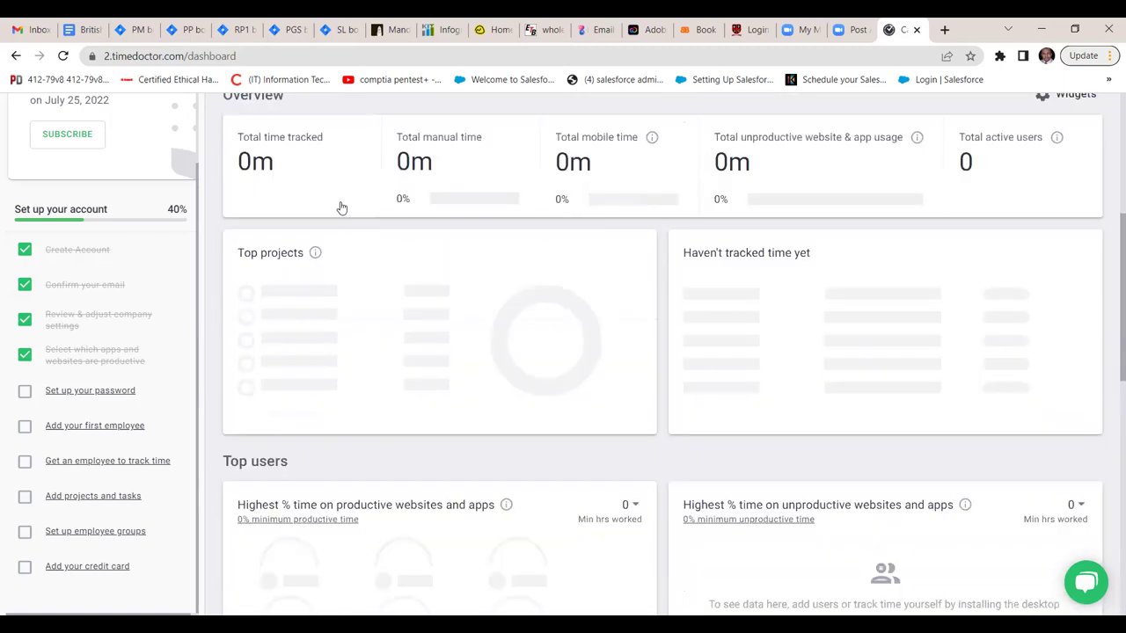
scroll(342, 208, "down", 5)
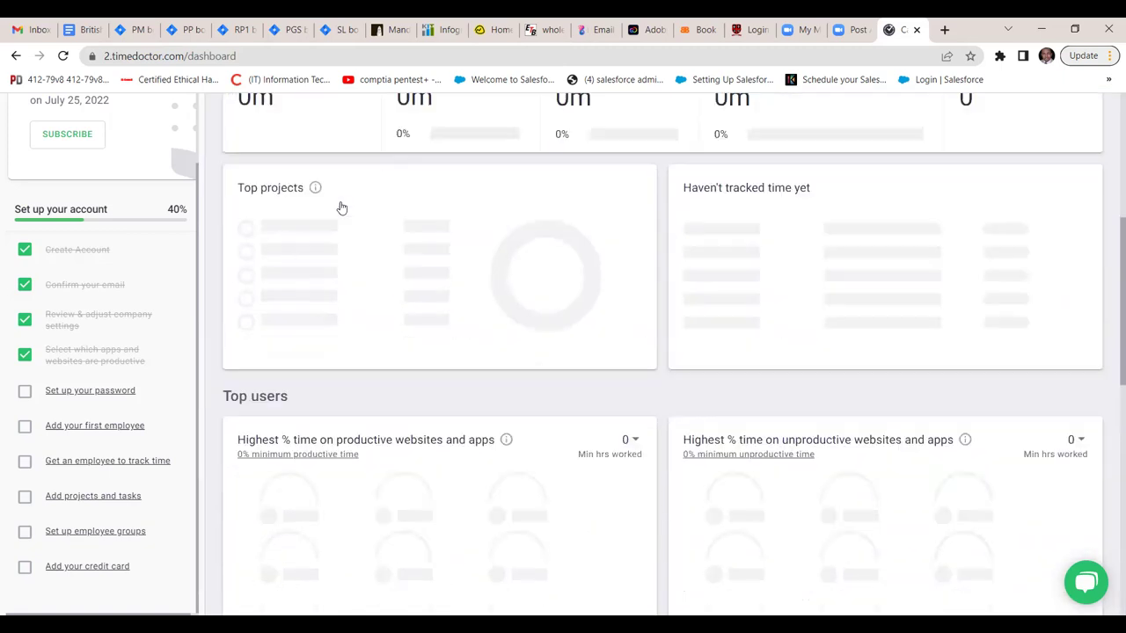
scroll(340, 209, "up", 1)
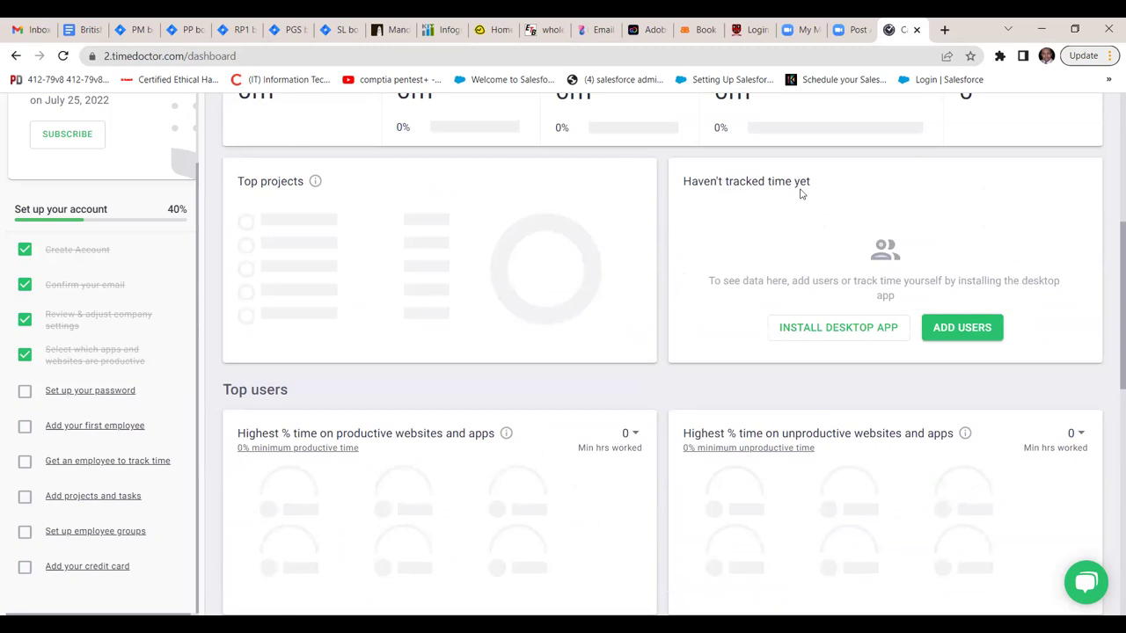
scroll(780, 428, "down", 2)
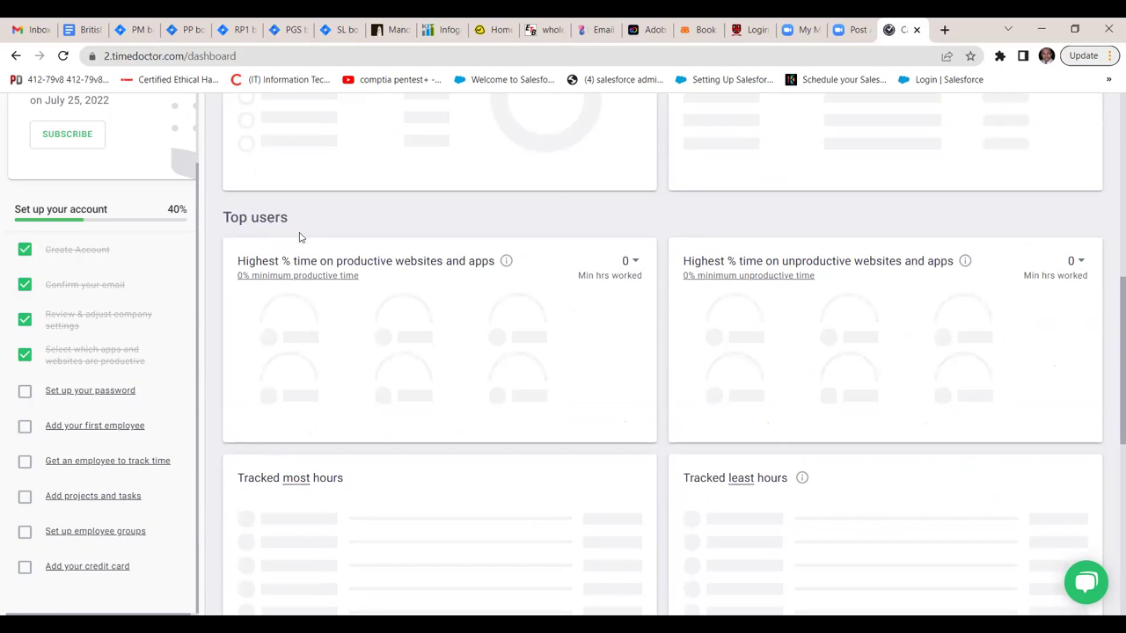
scroll(299, 237, "down", 3)
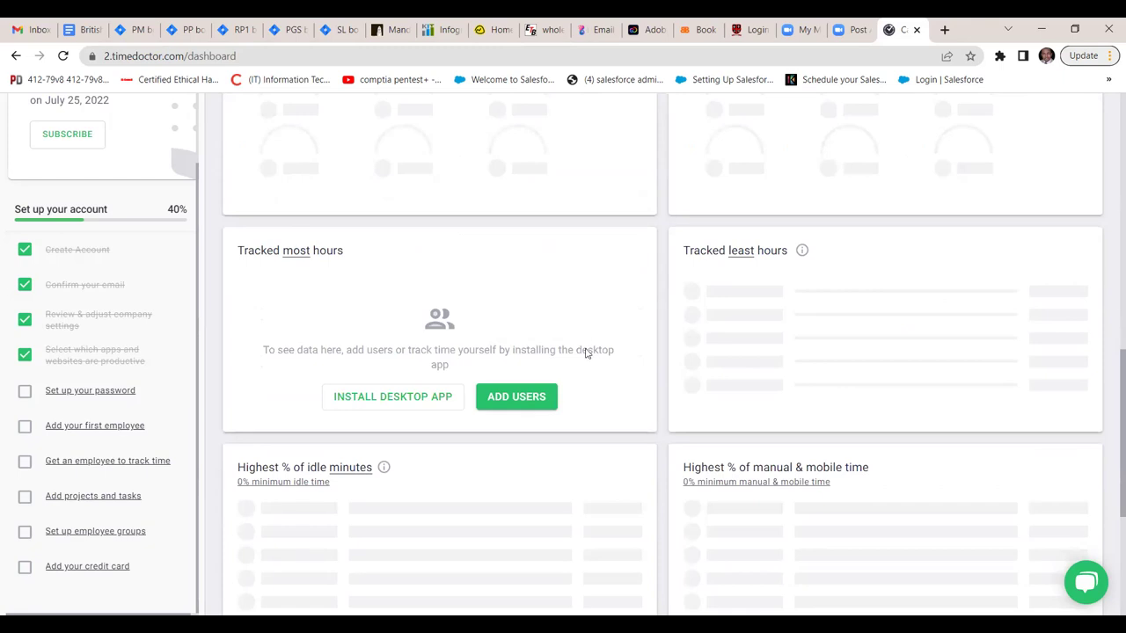
scroll(472, 514, "down", 3)
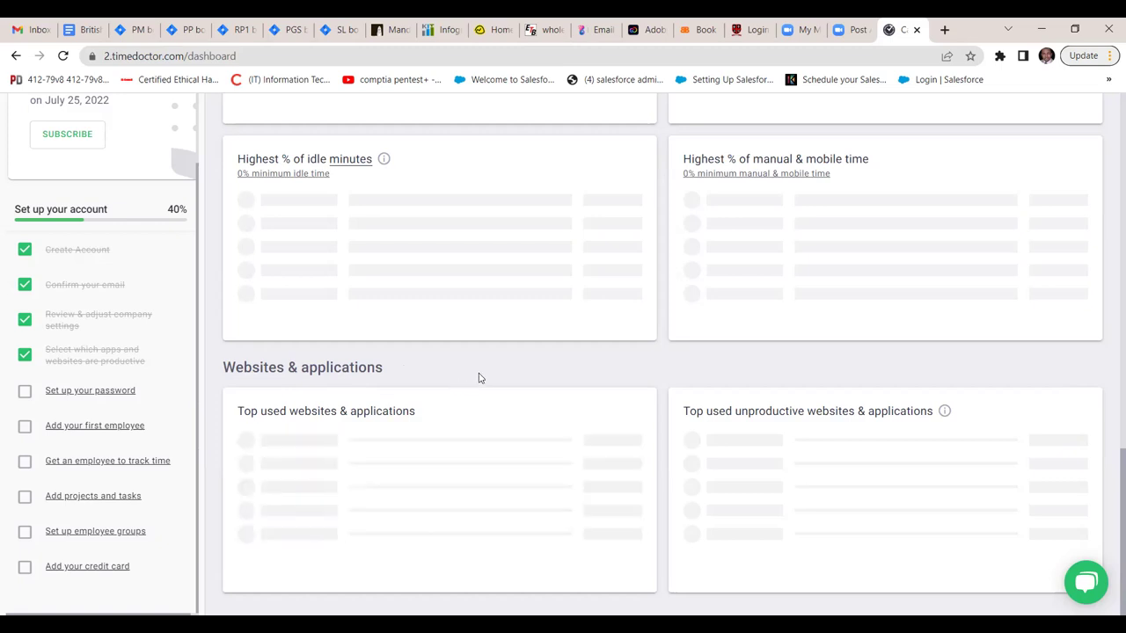
Step: Open the User Dashboard
scroll(478, 378, "up", 15)
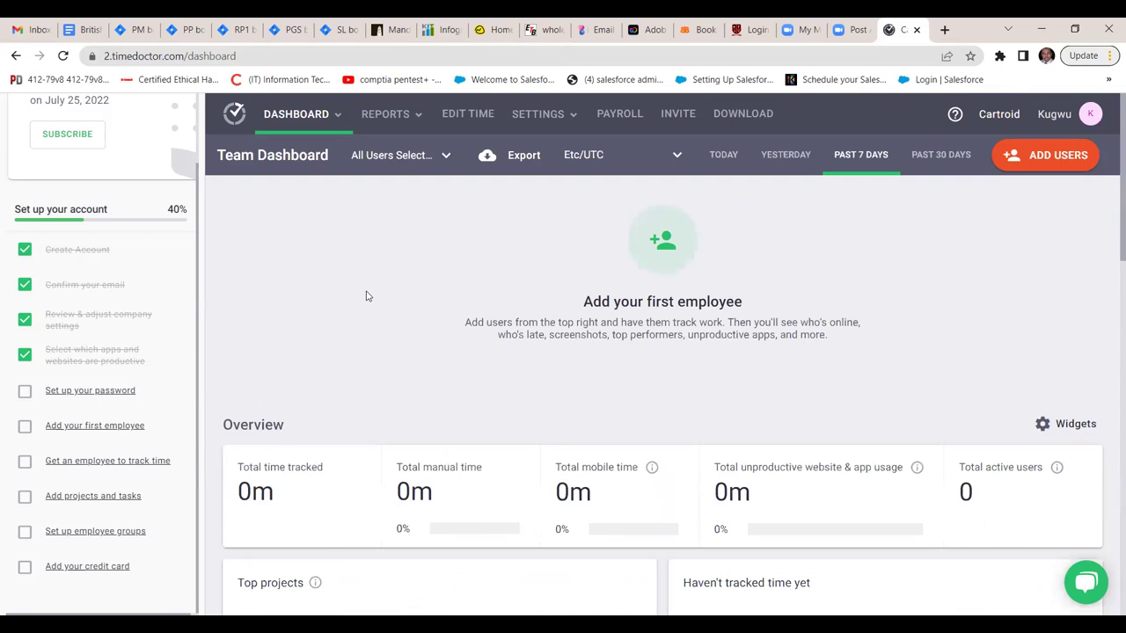
mouse_move(299, 116)
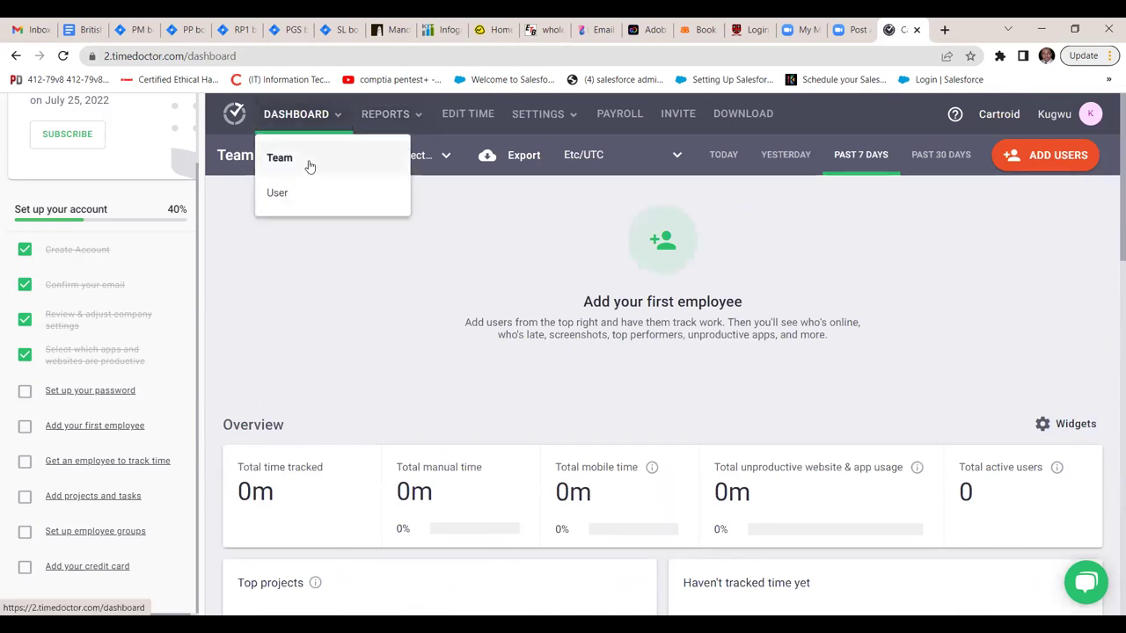
left_click(291, 194)
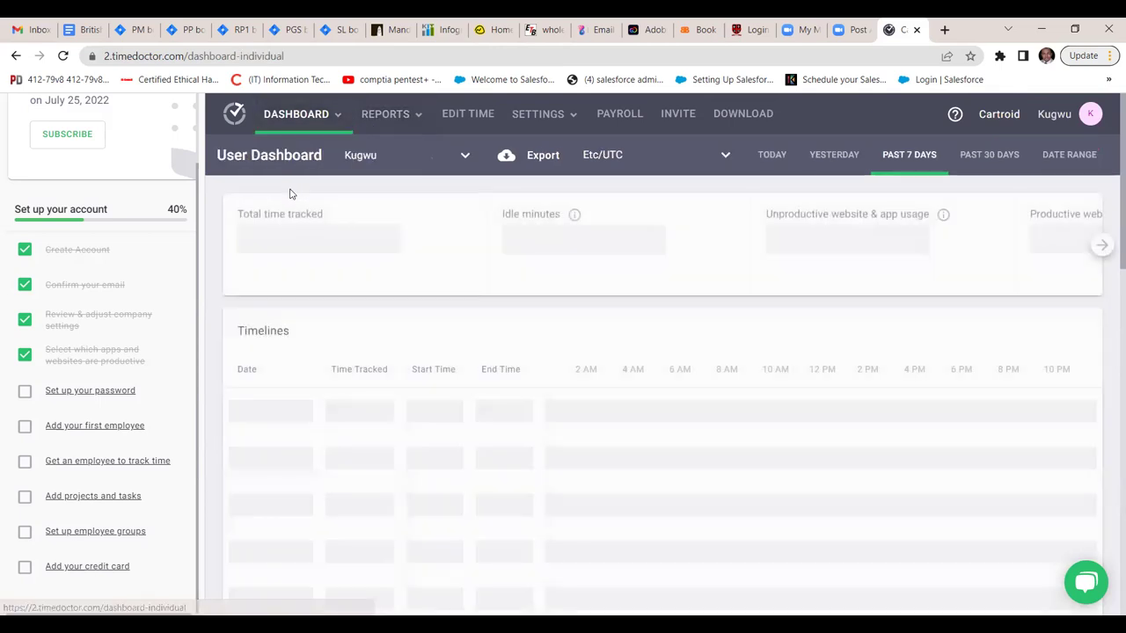
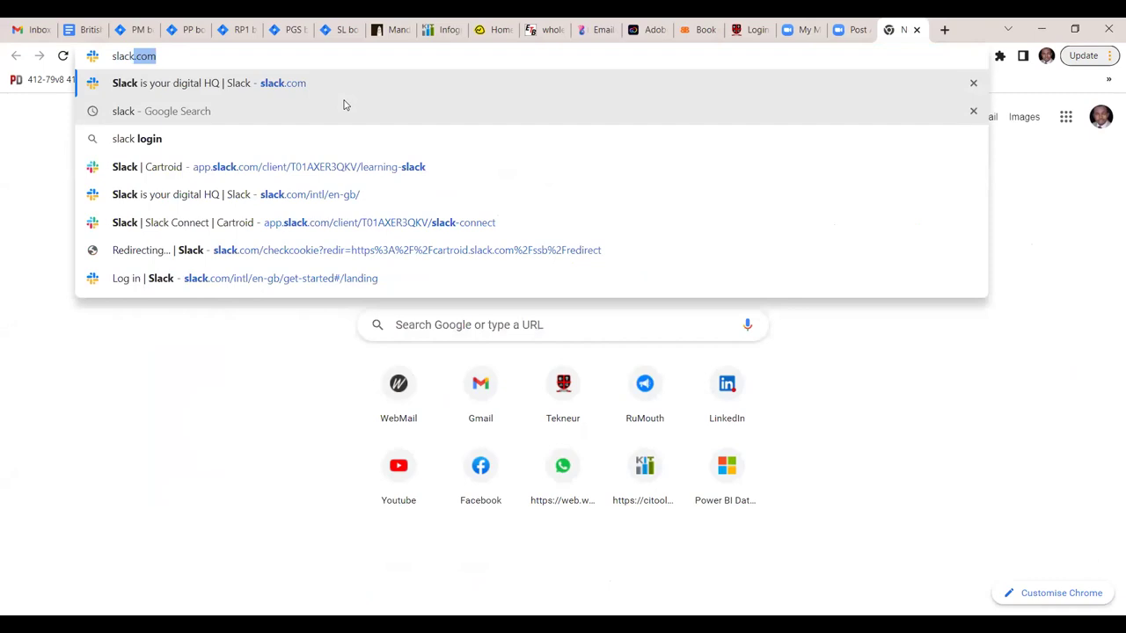
Step: Switch to the Slack website and sign in with the existing Google account
key("Return")
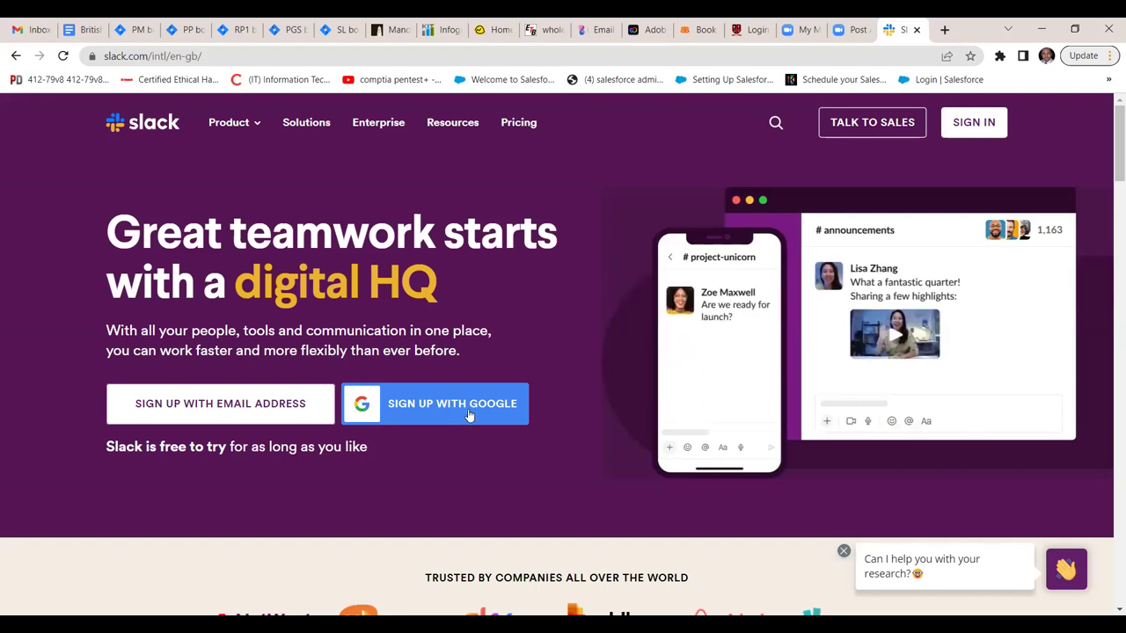
left_click(967, 127)
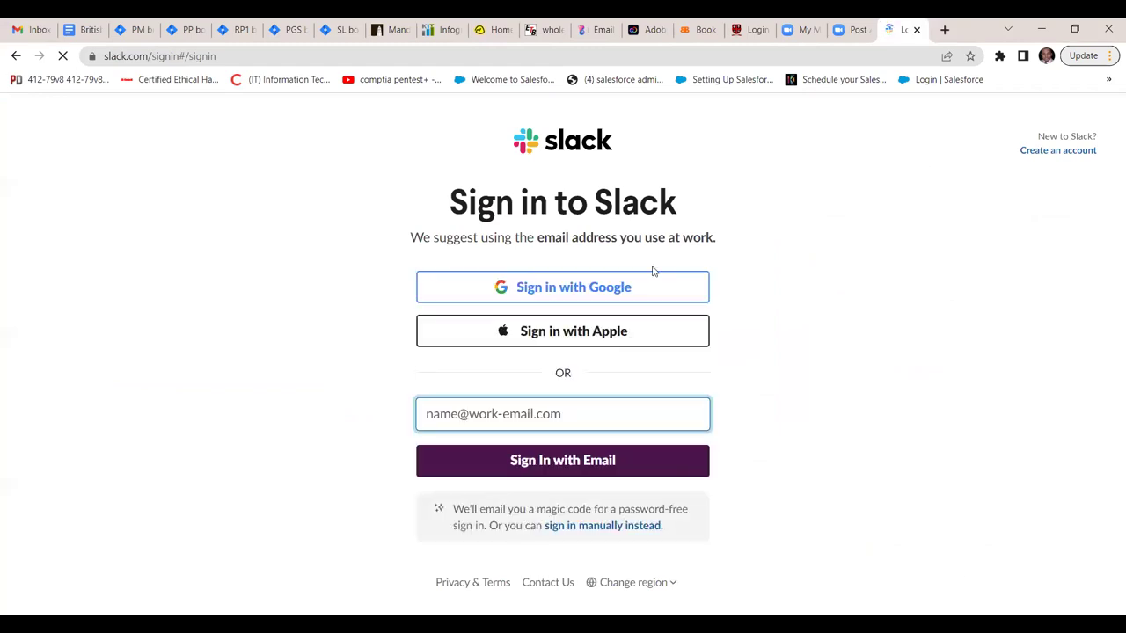
left_click(548, 294)
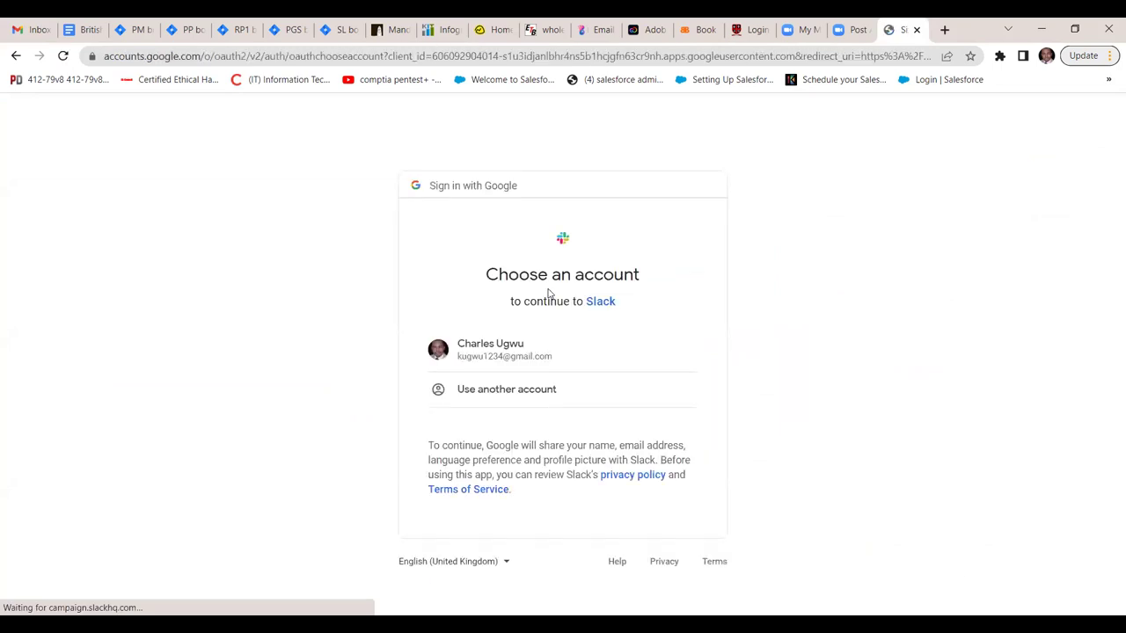
left_click(497, 352)
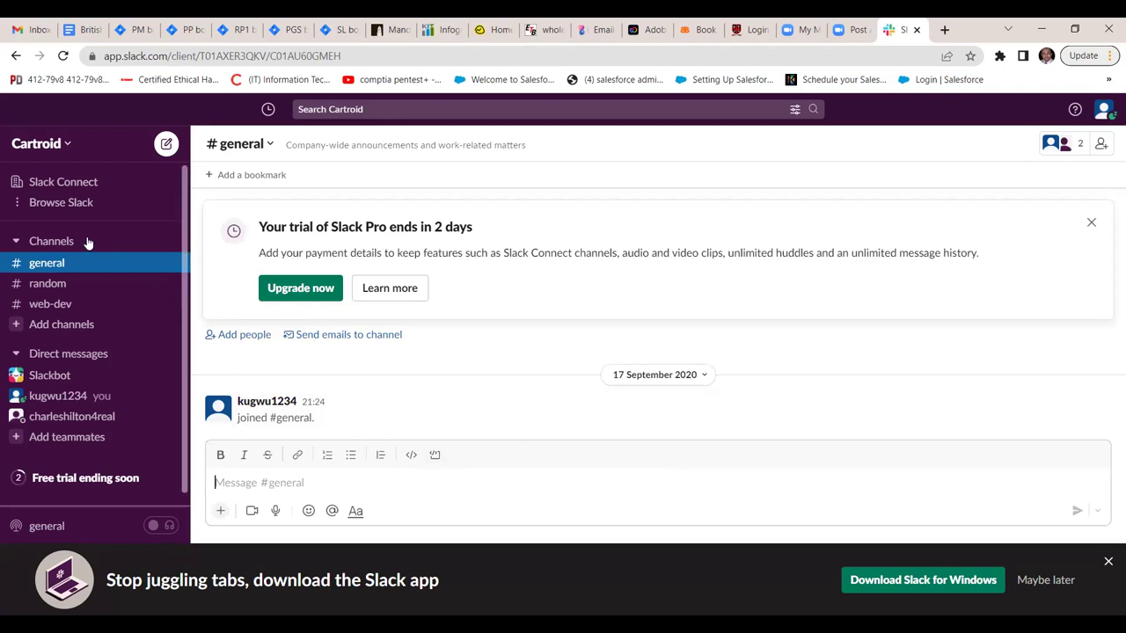
Step: Create a public channel named cartroid-social-media in the Cartroid workspace, leaving the description empty
left_click(15, 242)
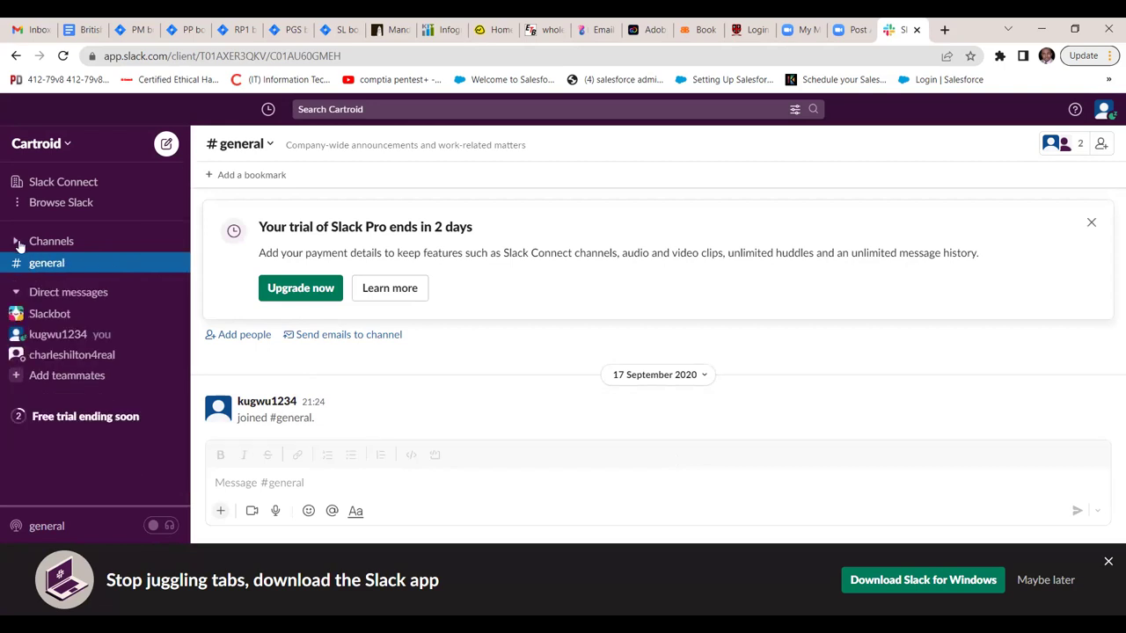
left_click(15, 242)
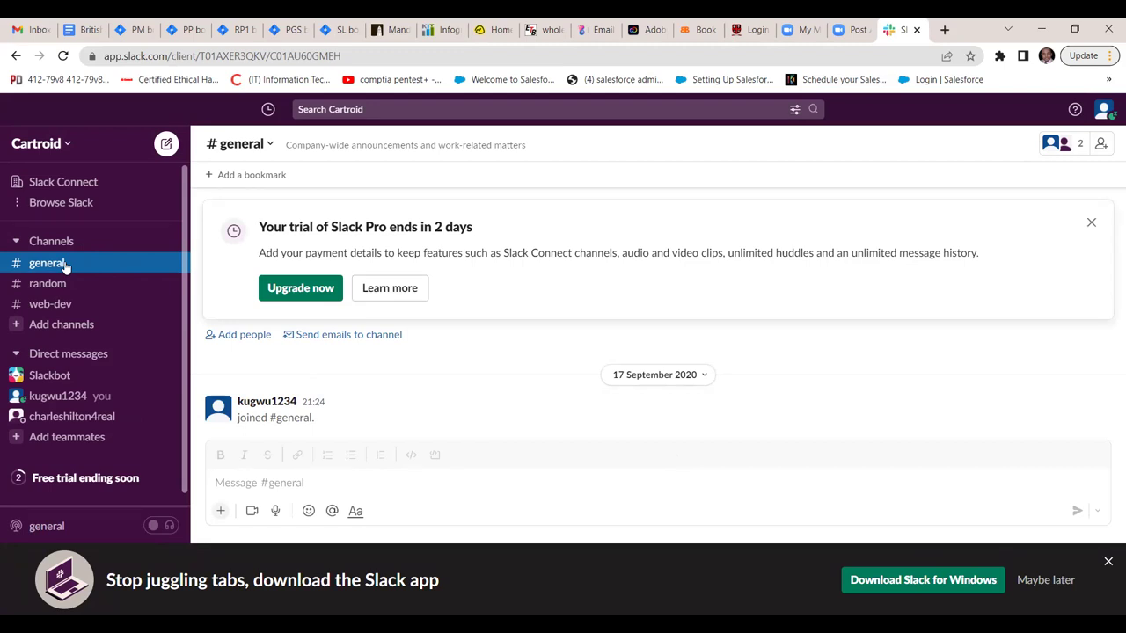
left_click(62, 326)
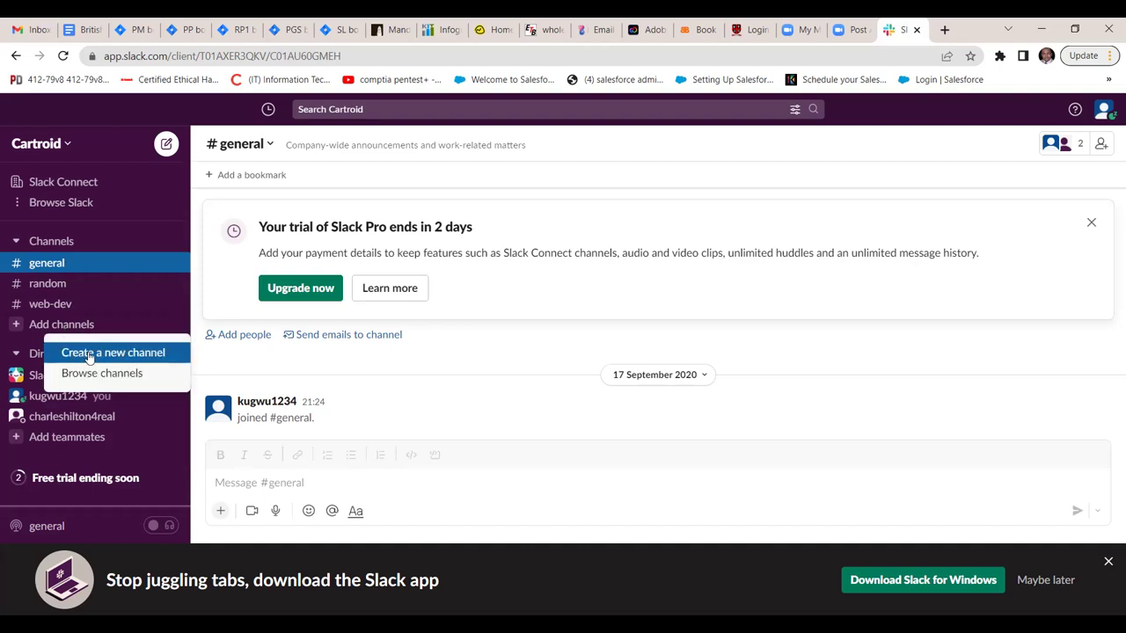
left_click(88, 355)
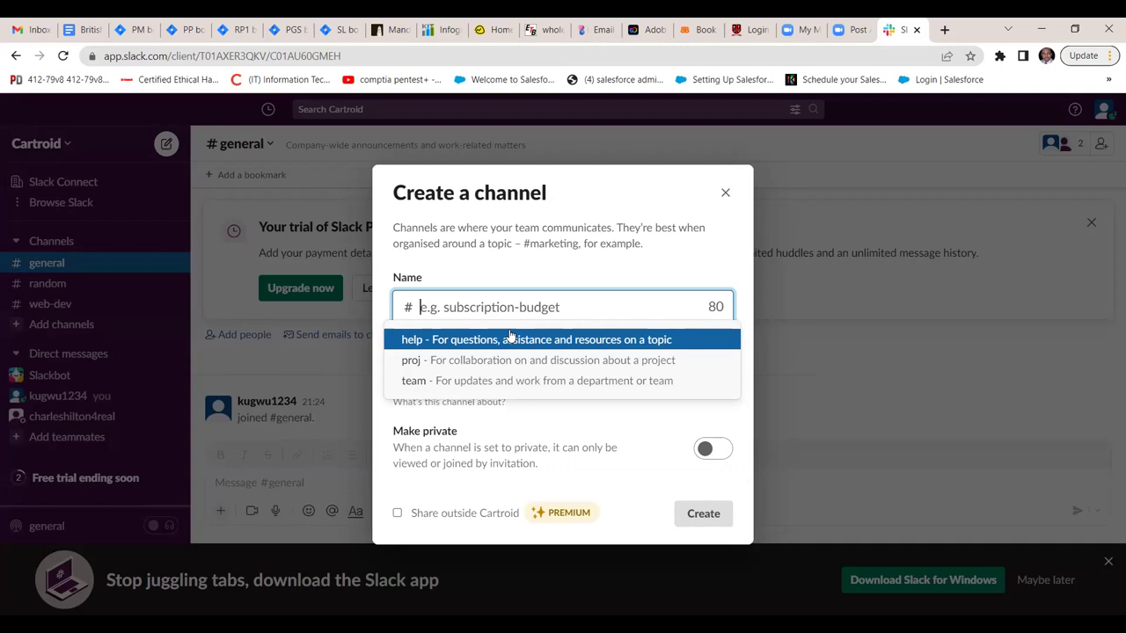
type("c")
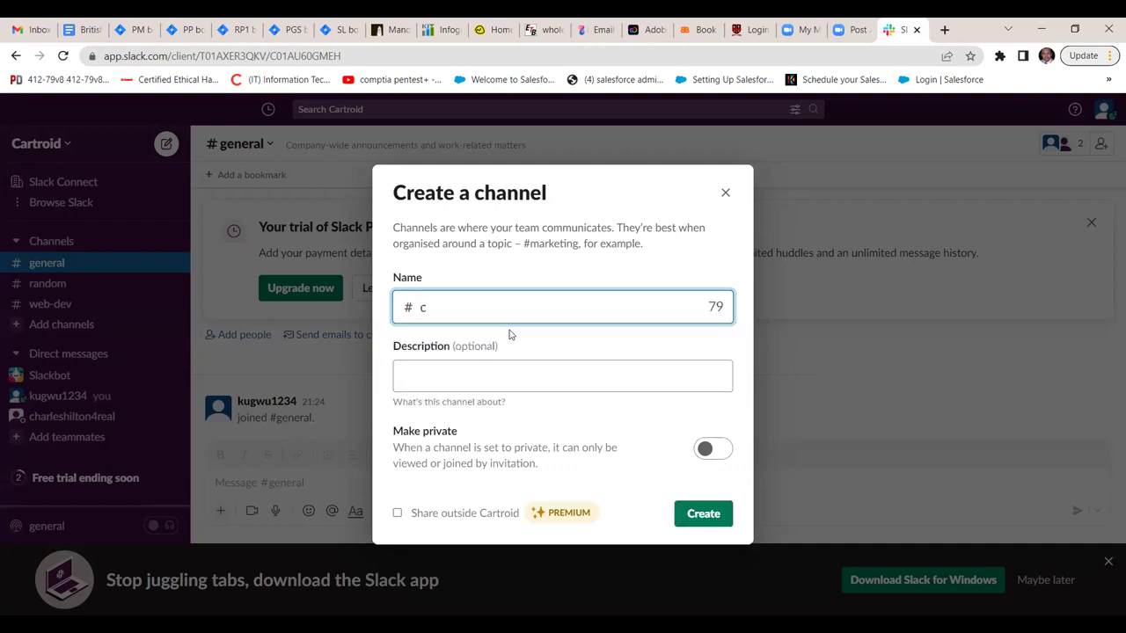
type("artroid-social-media")
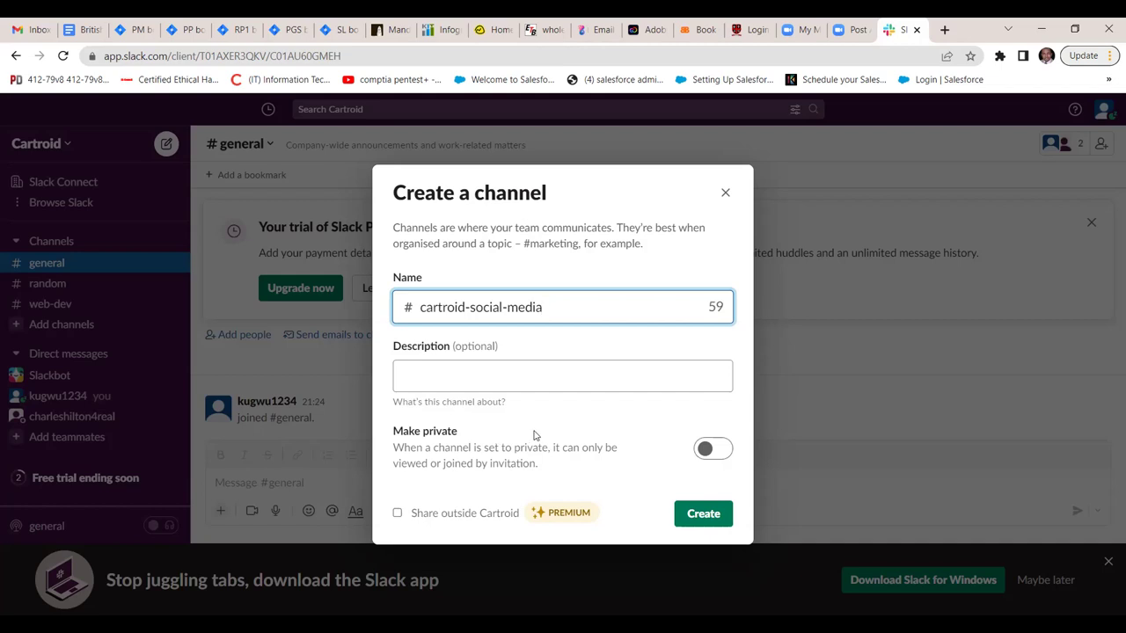
left_click(721, 456)
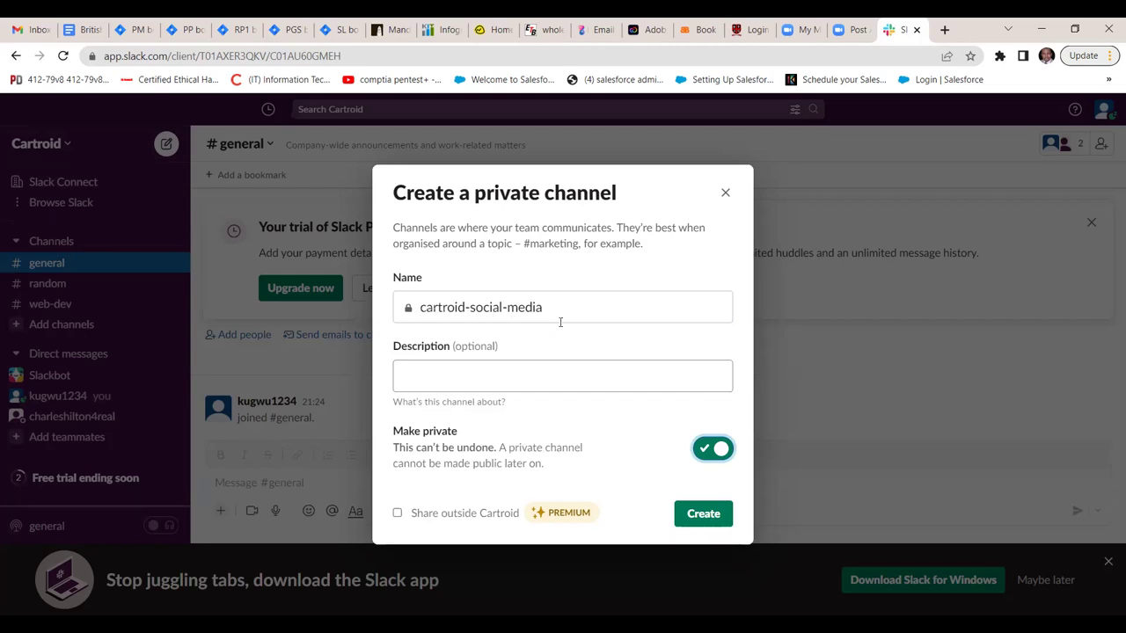
left_click(708, 449)
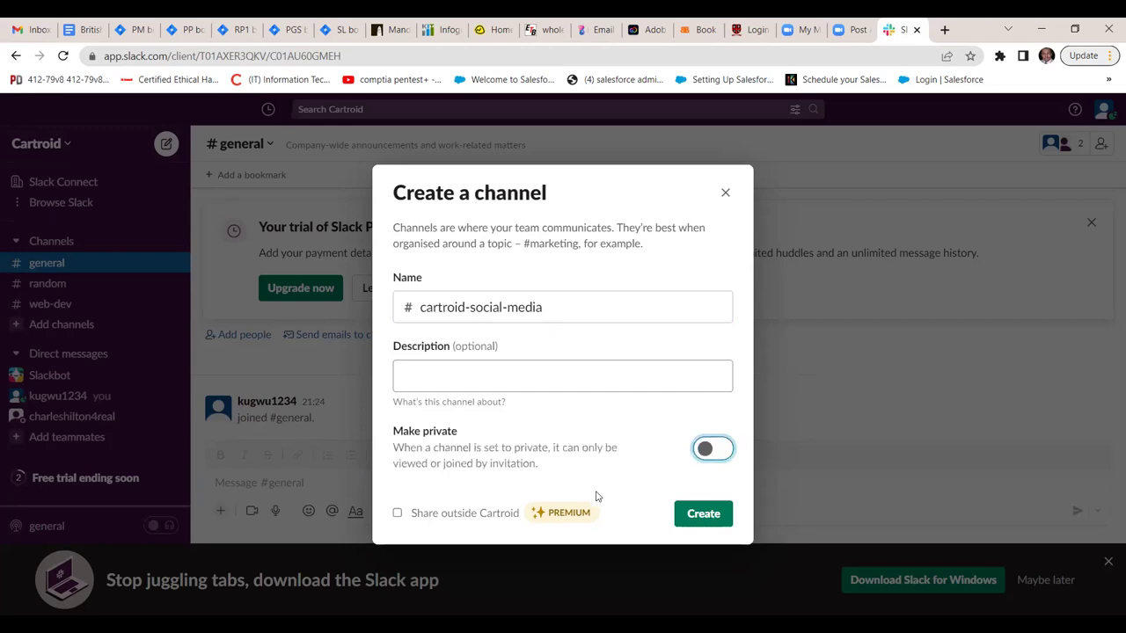
left_click(701, 517)
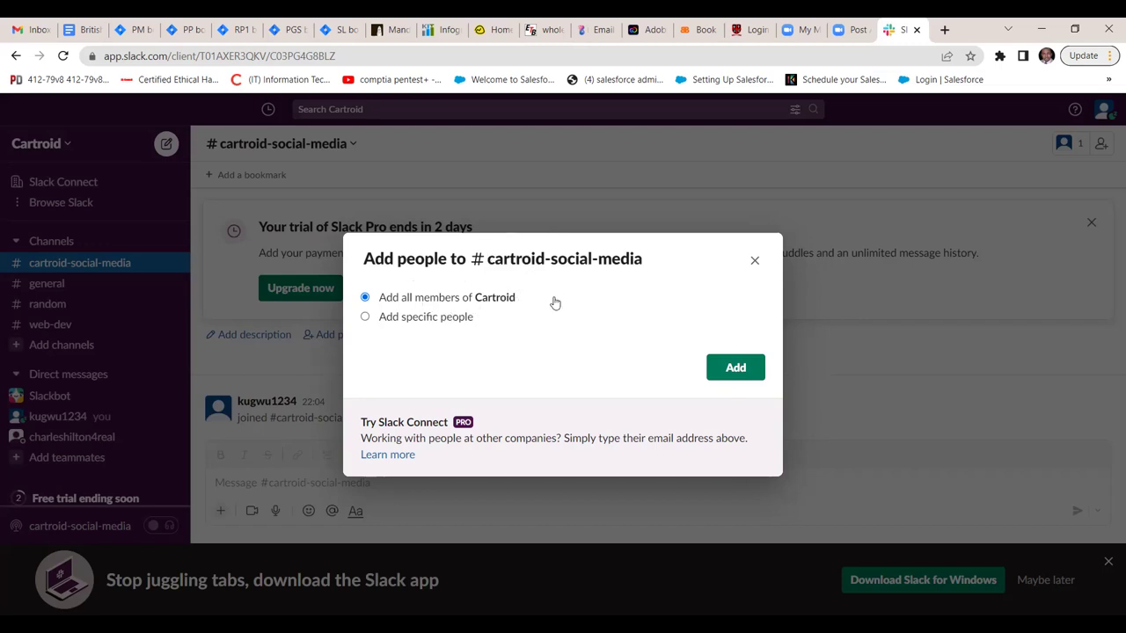
Step: Add all members of Cartroid to the new cartroid-social-media channel
left_click(365, 318)
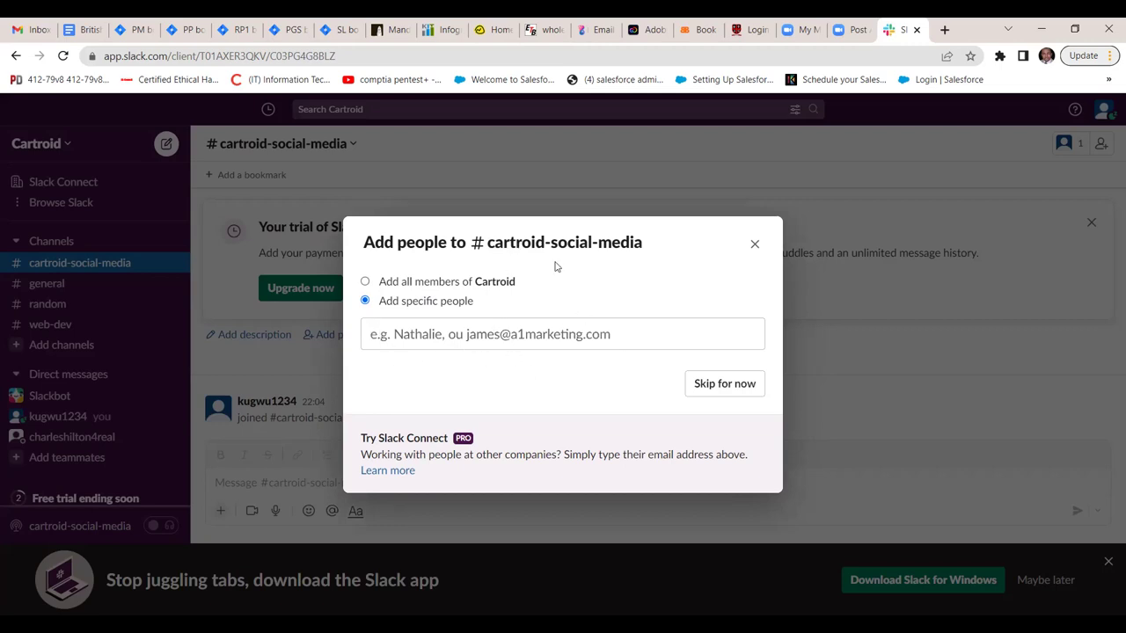
left_click(365, 282)
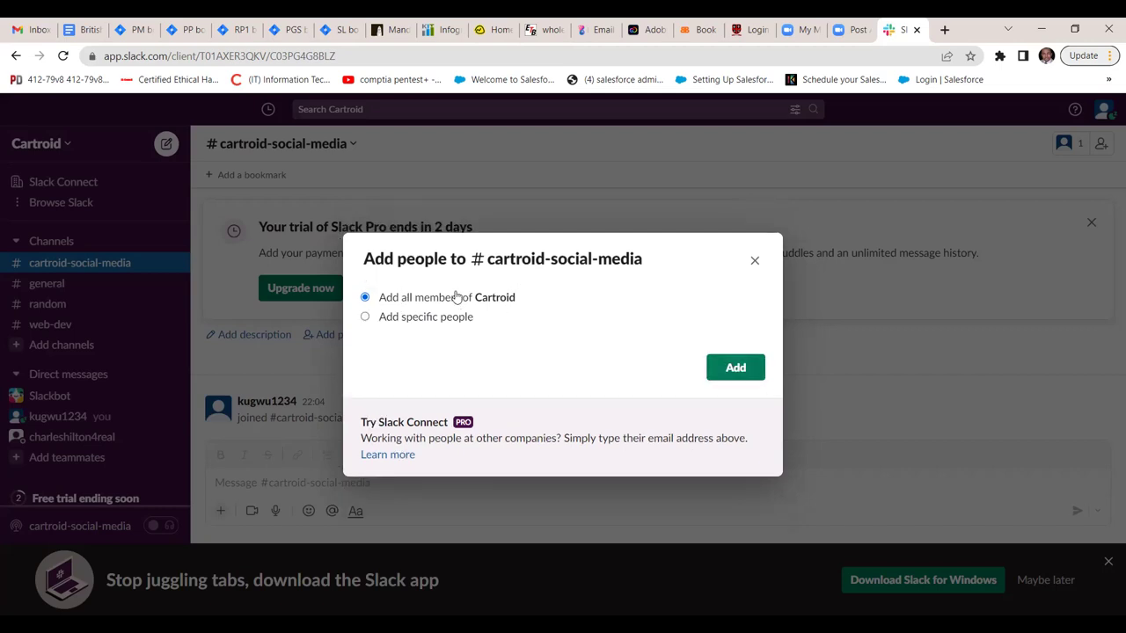
left_click(735, 369)
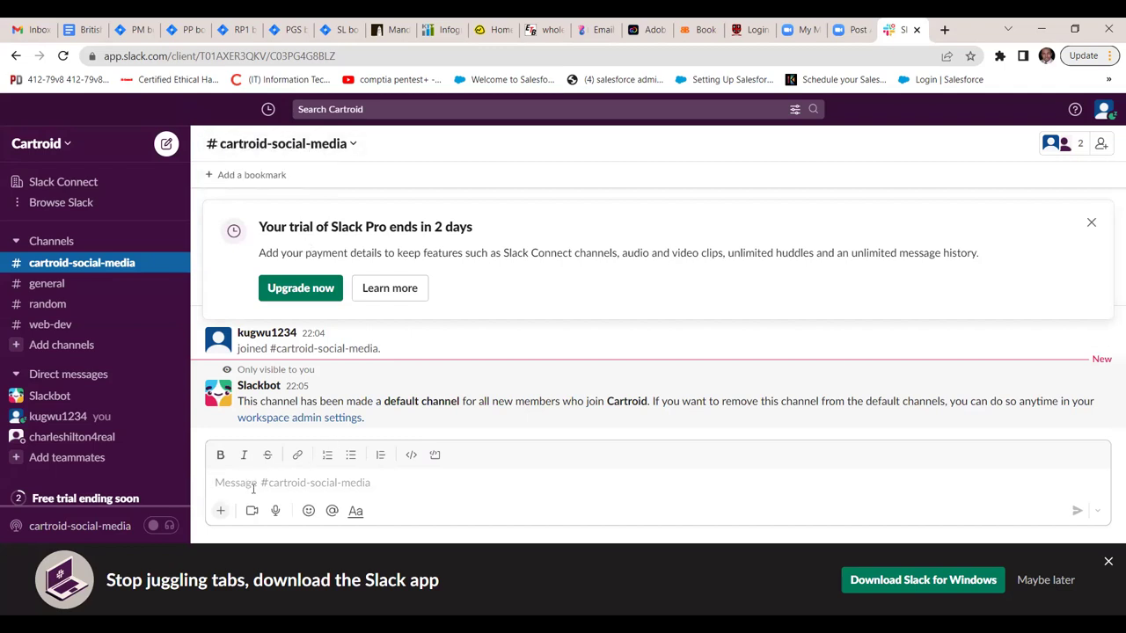
Step: Post the message "Hi guys" in the cartroid-social-media channel and dismiss the Slack Pro trial banner
type("H")
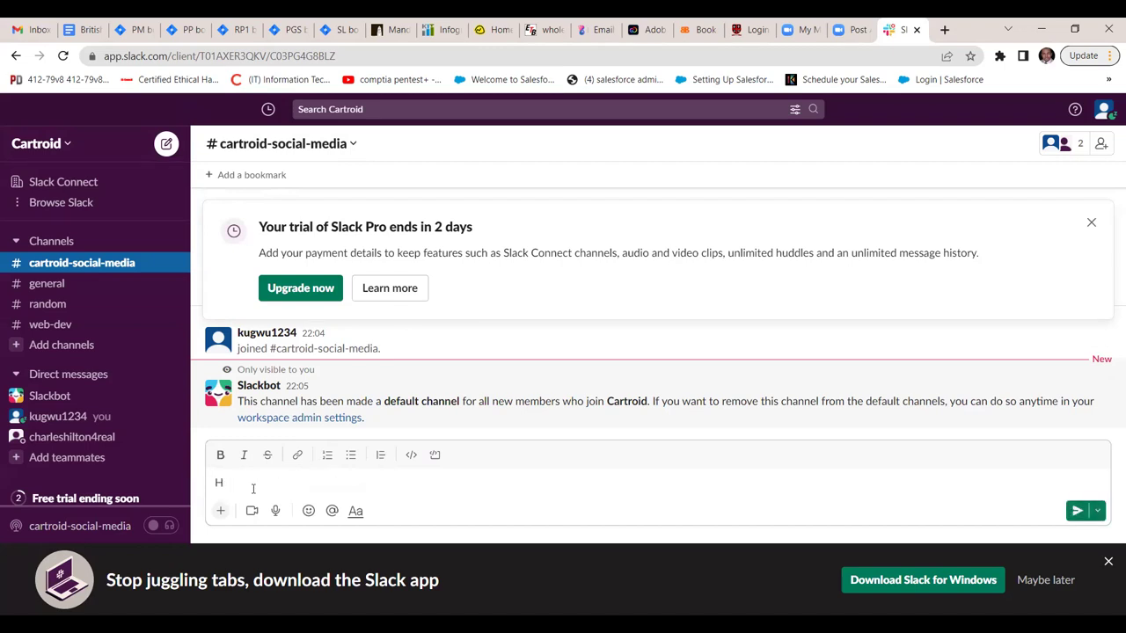
type("i guys")
key("Return")
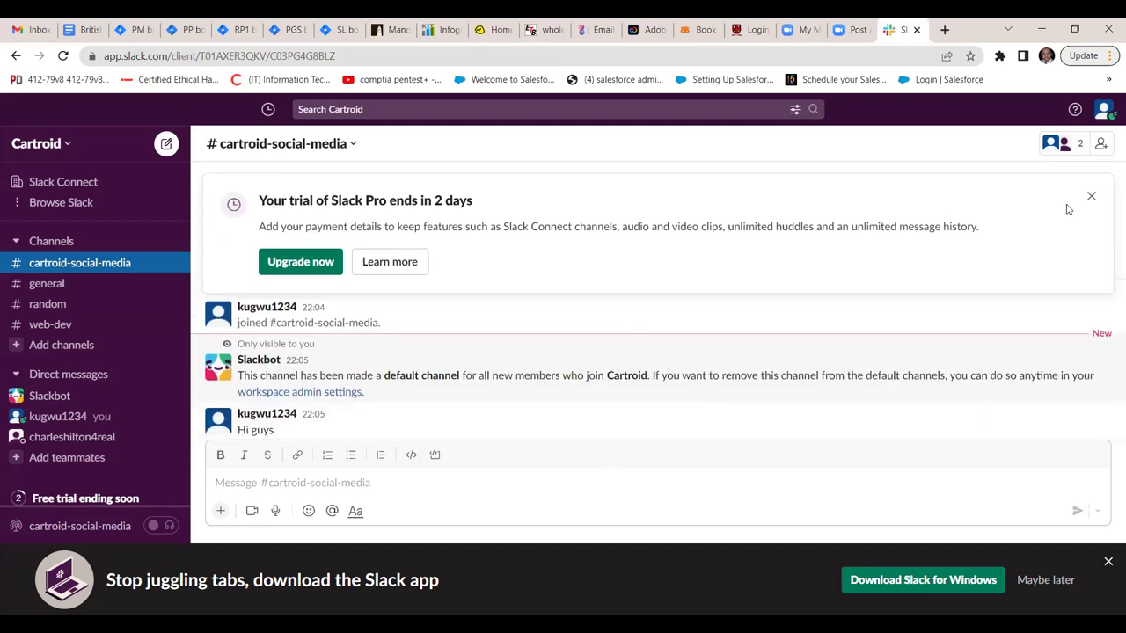
left_click(1092, 197)
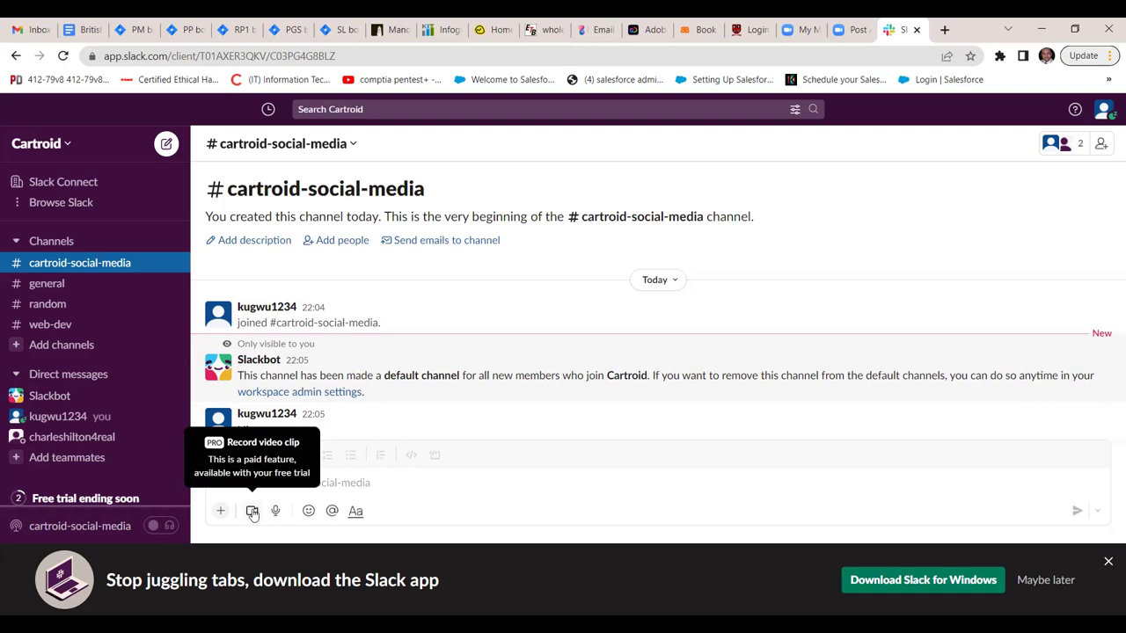
Step: View the video clip recorder, dismissing its camera and microphone requests, and close it without recording
left_click(252, 512)
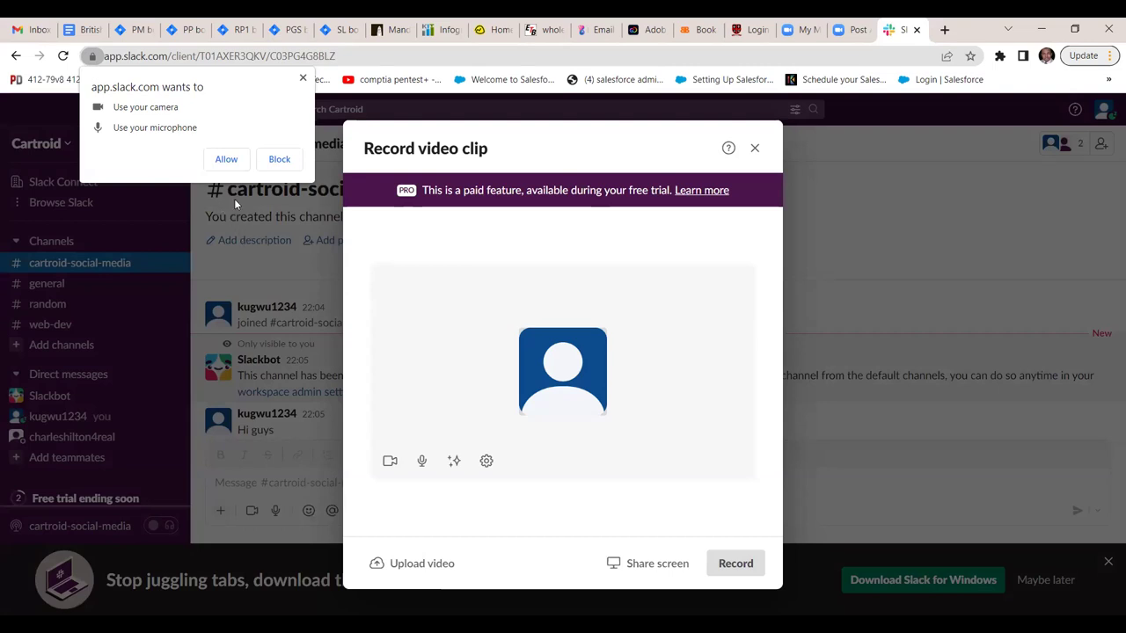
left_click(303, 77)
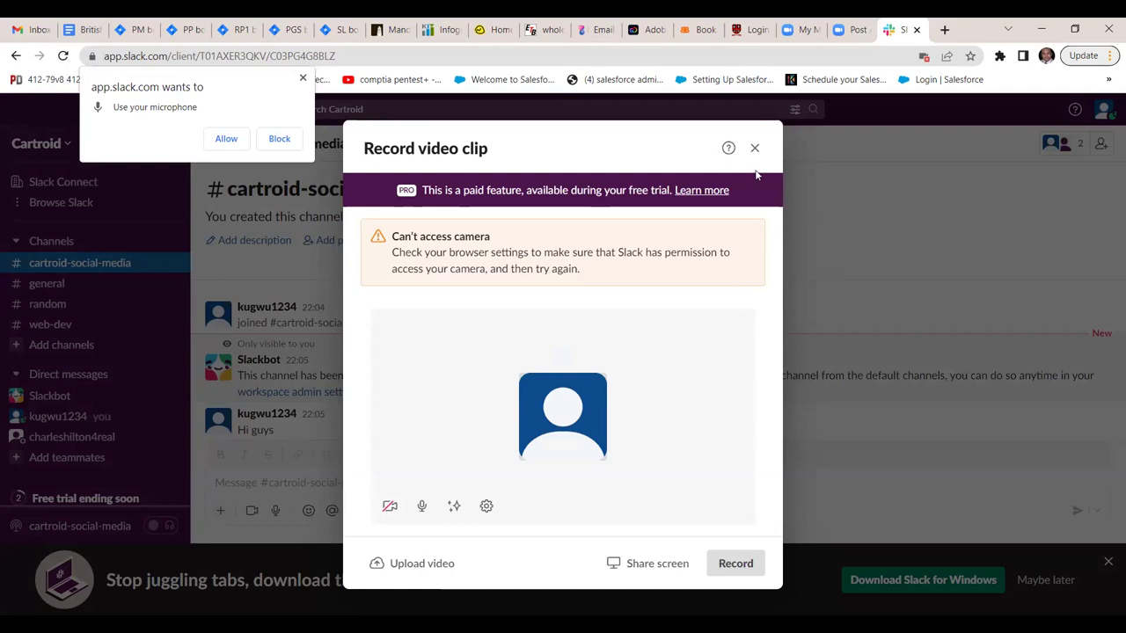
left_click(302, 79)
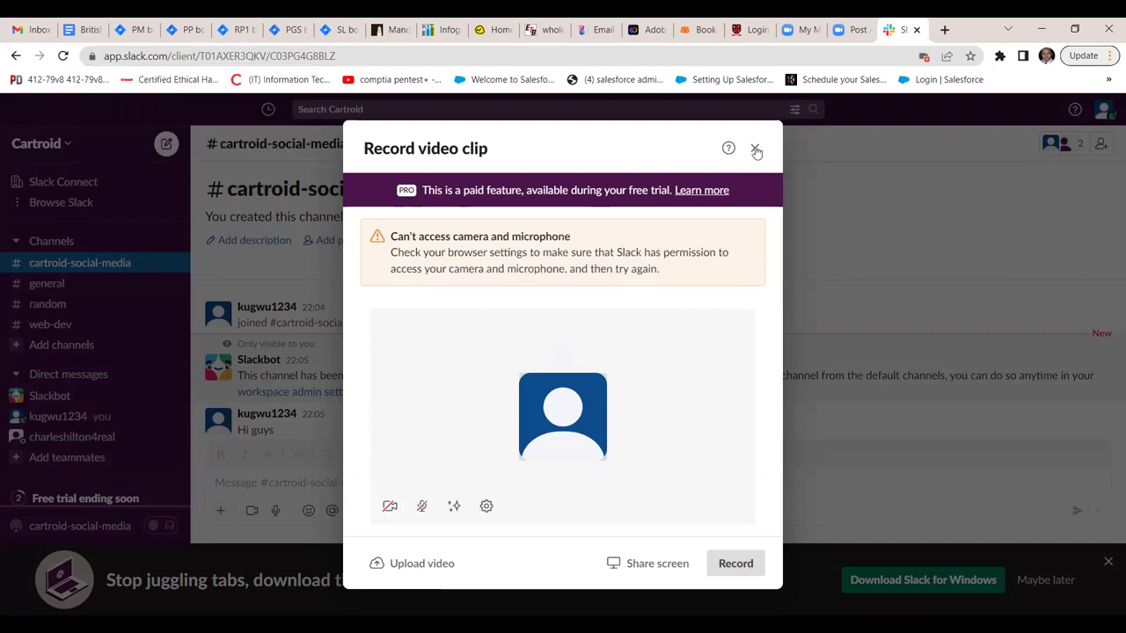
left_click(754, 147)
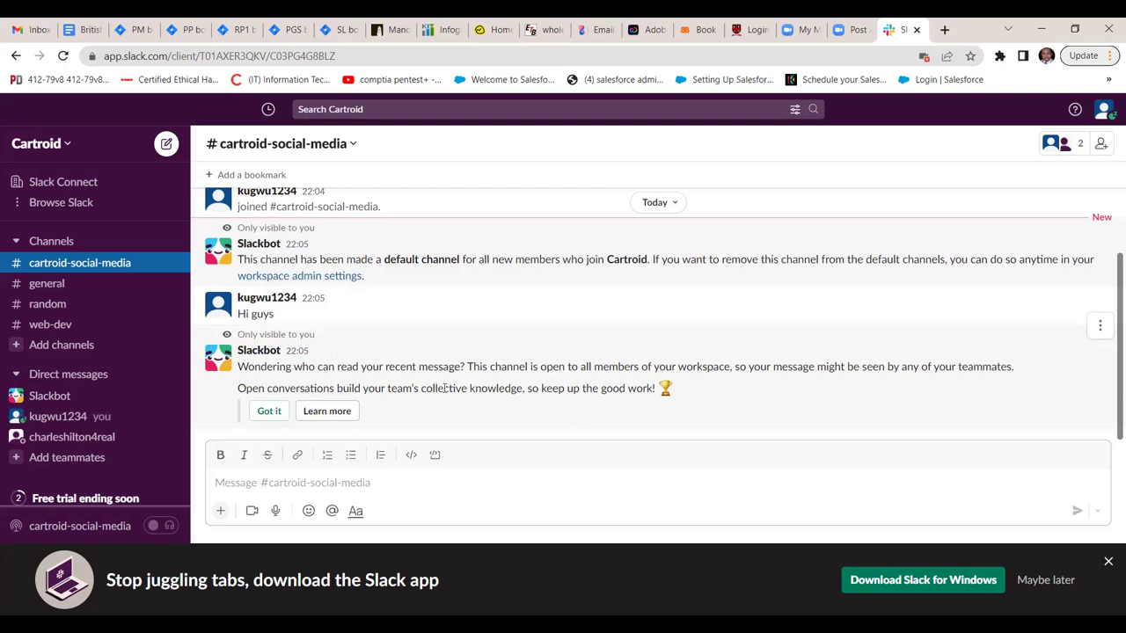
mouse_move(259, 357)
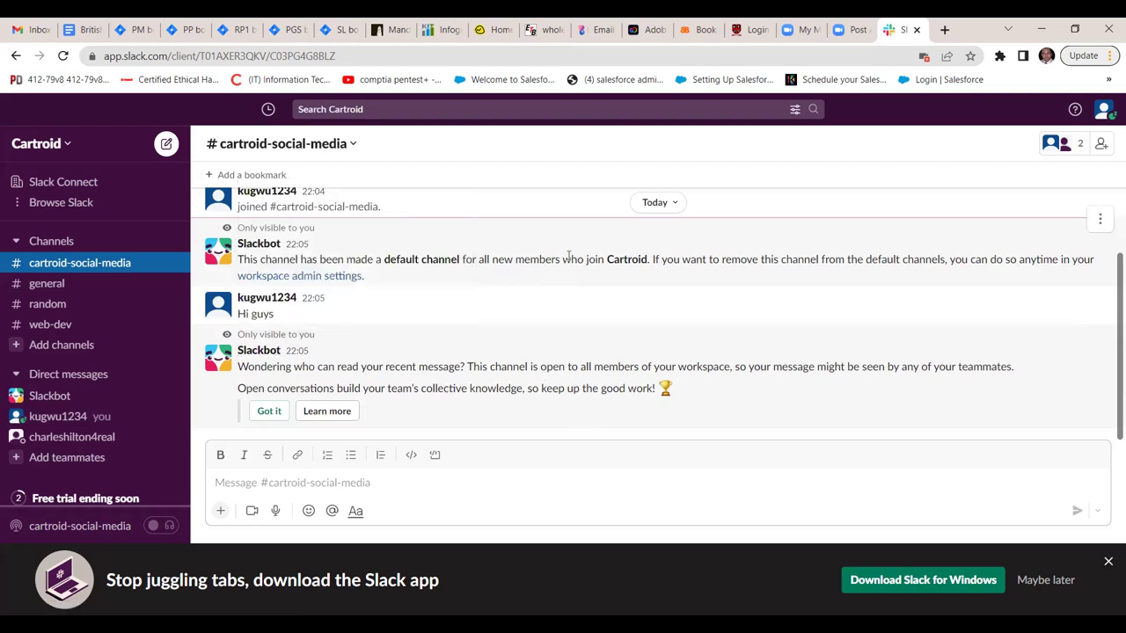
scroll(418, 364, "up", 3)
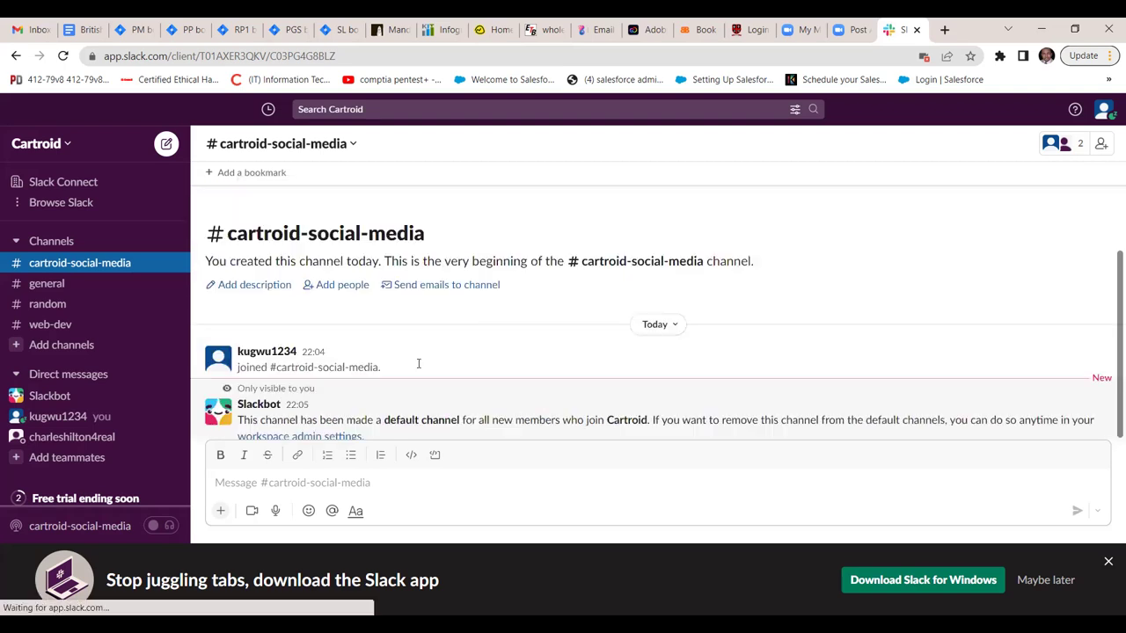
scroll(419, 364, "down", 3)
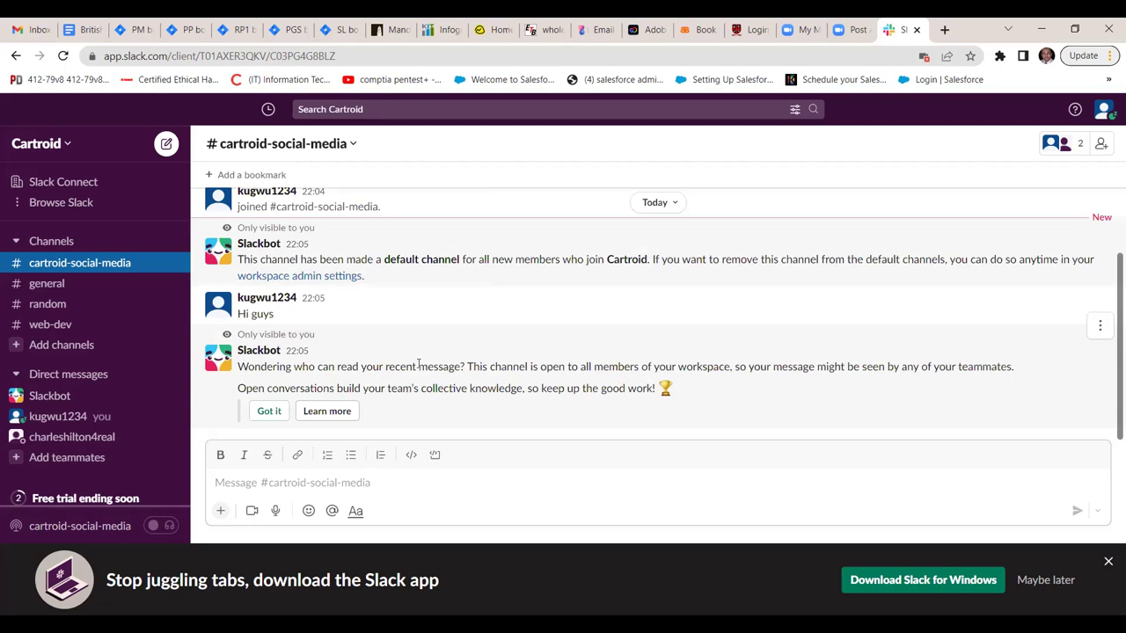
scroll(419, 364, "up", 3)
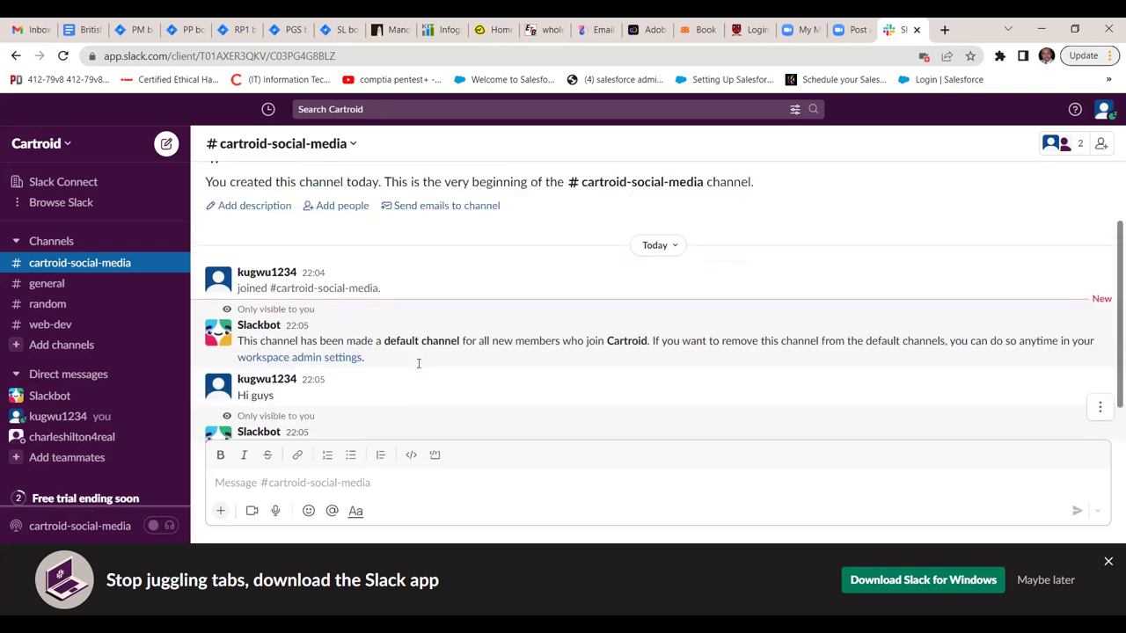
scroll(418, 364, "down", 3)
scroll(419, 364, "up", 3)
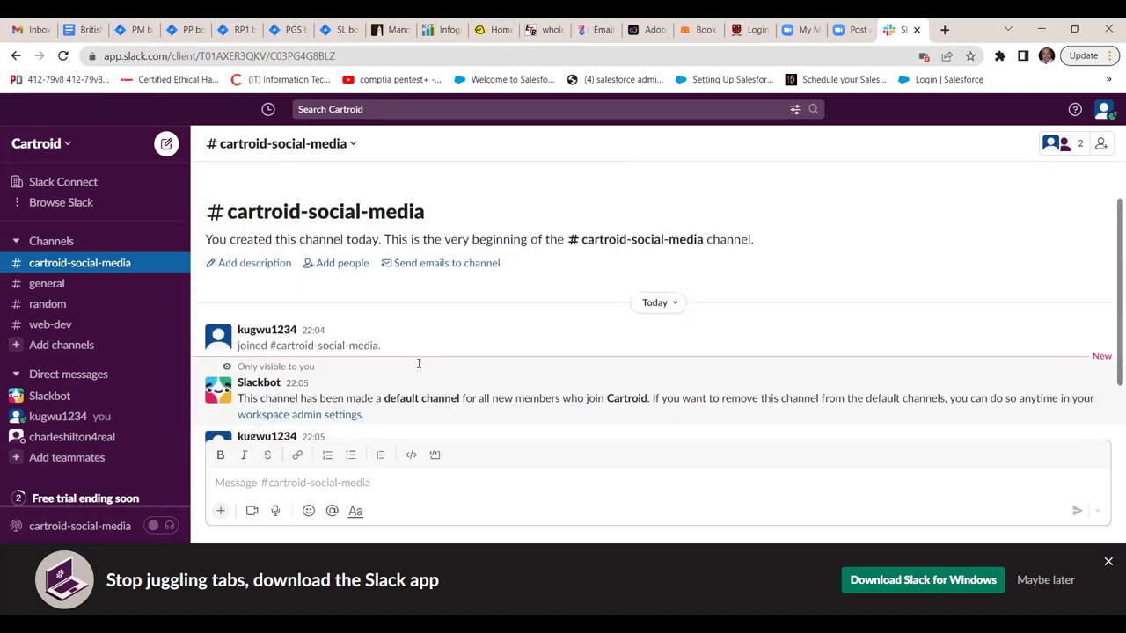
scroll(418, 363, "down", 3)
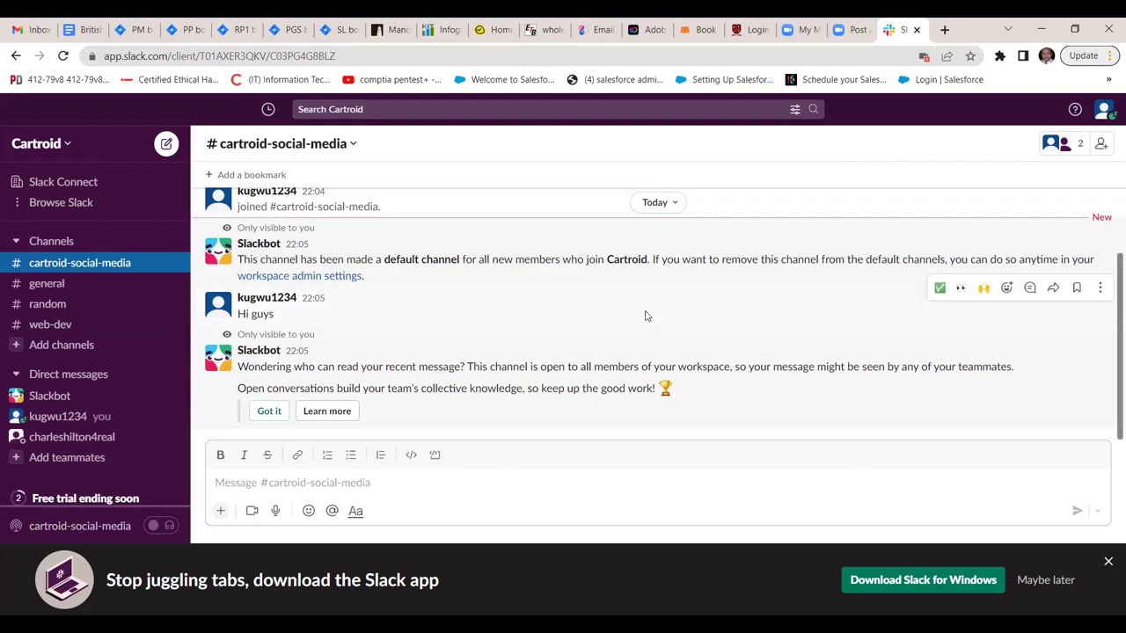
Step: Browse the recommended apps that can be integrated with the Cartroid workspace
left_click(85, 207)
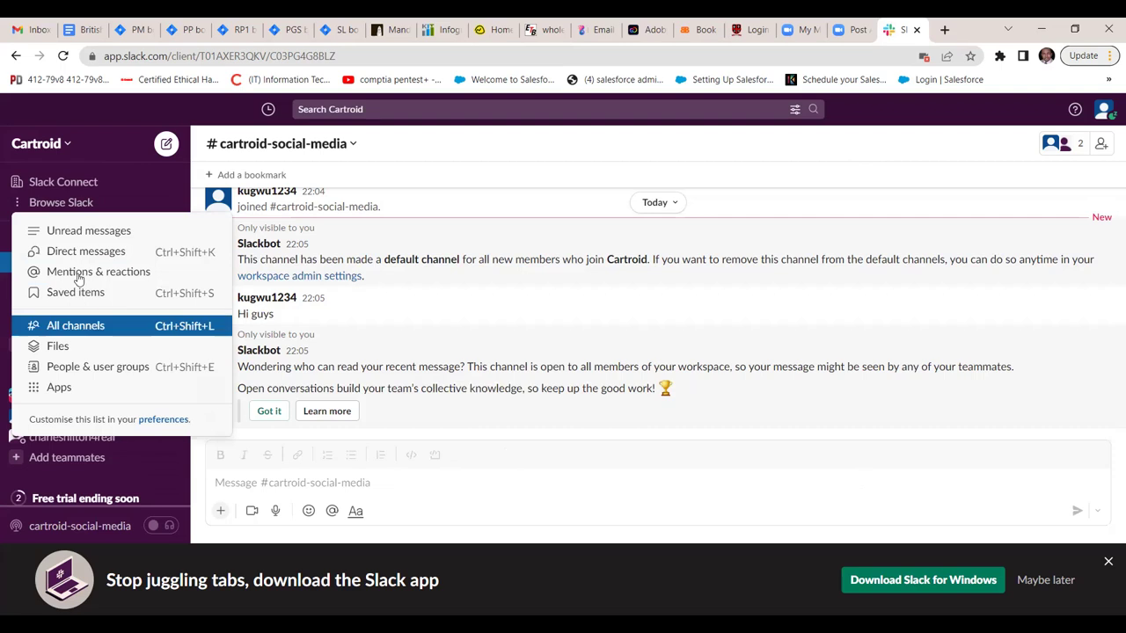
left_click(59, 388)
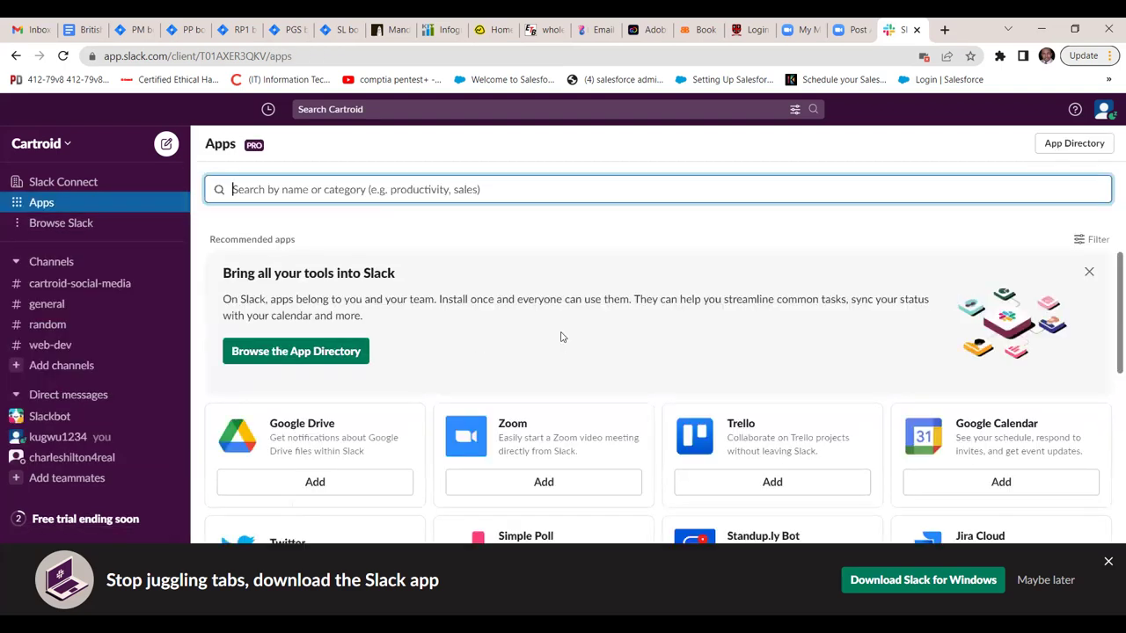
scroll(561, 337, "down", 3)
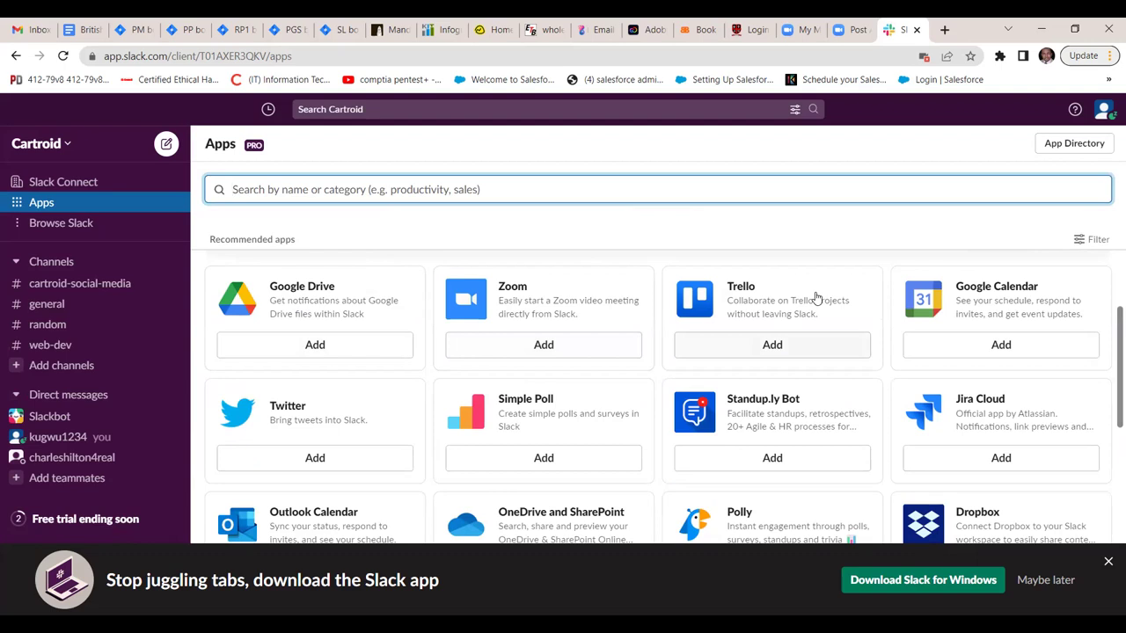
scroll(817, 298, "down", 2)
scroll(816, 299, "up", 1)
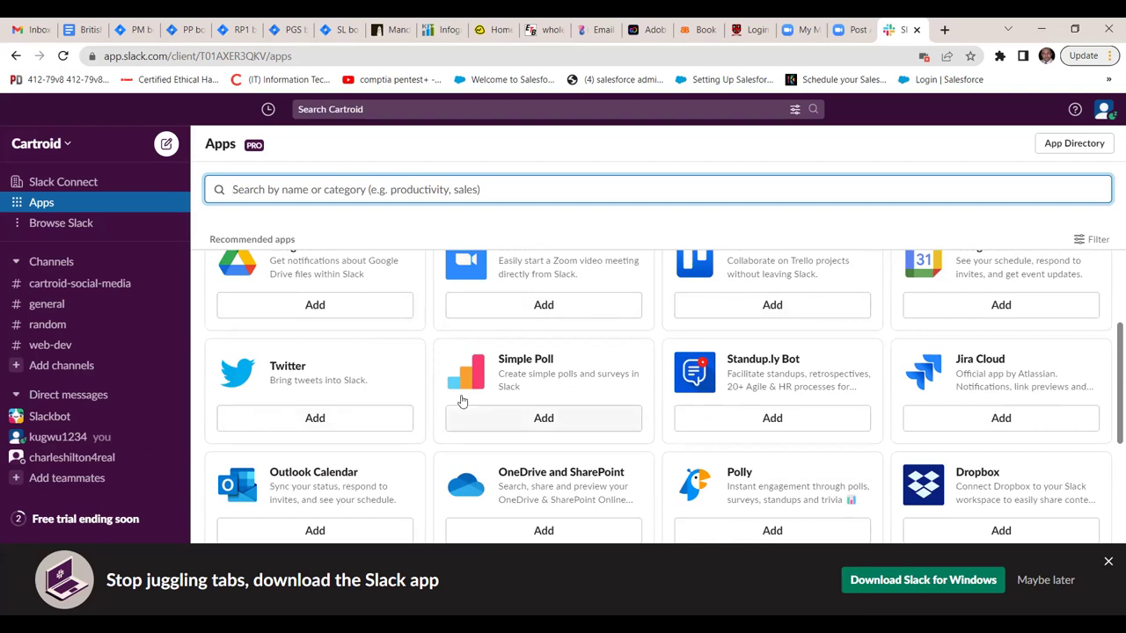
scroll(462, 401, "down", 2)
scroll(461, 401, "down", 1)
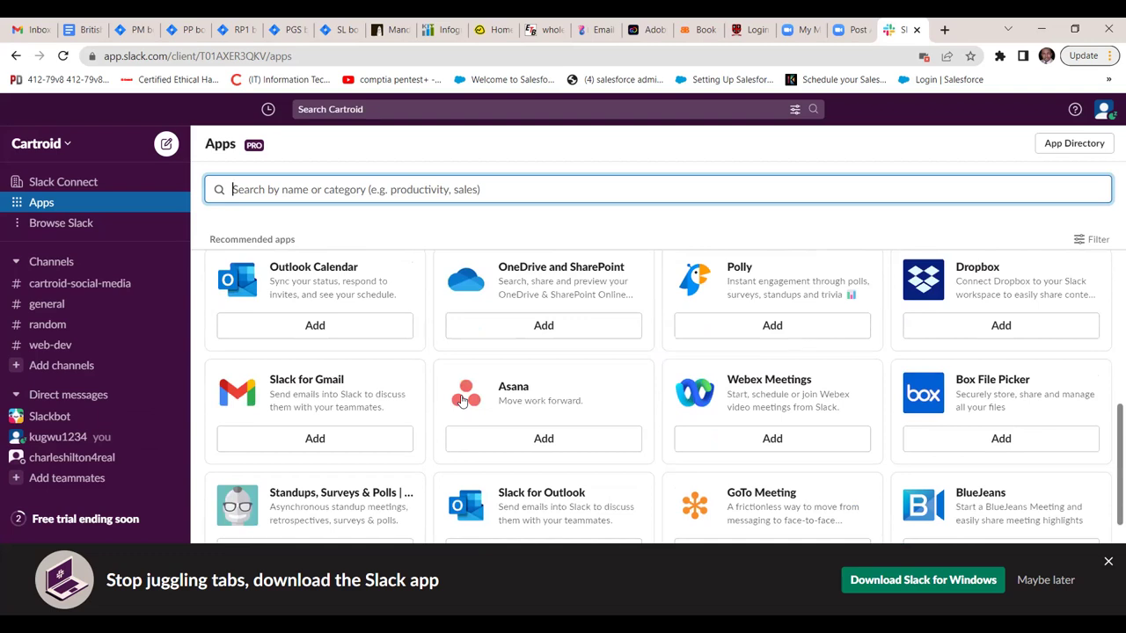
scroll(461, 401, "down", 1)
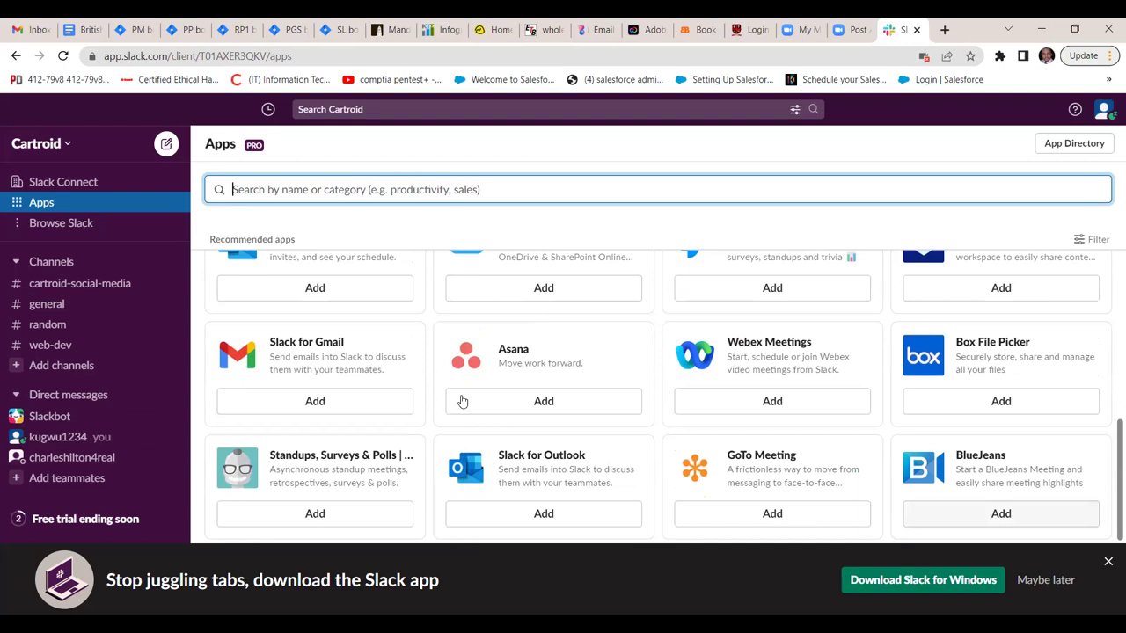
scroll(462, 401, "up", 2)
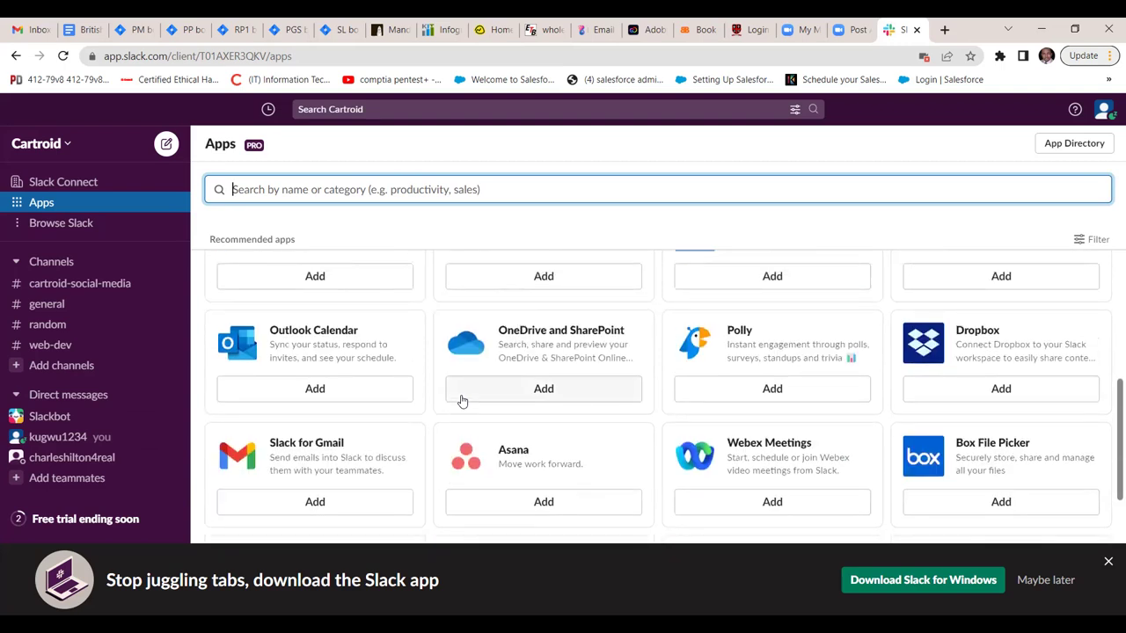
scroll(461, 401, "up", 6)
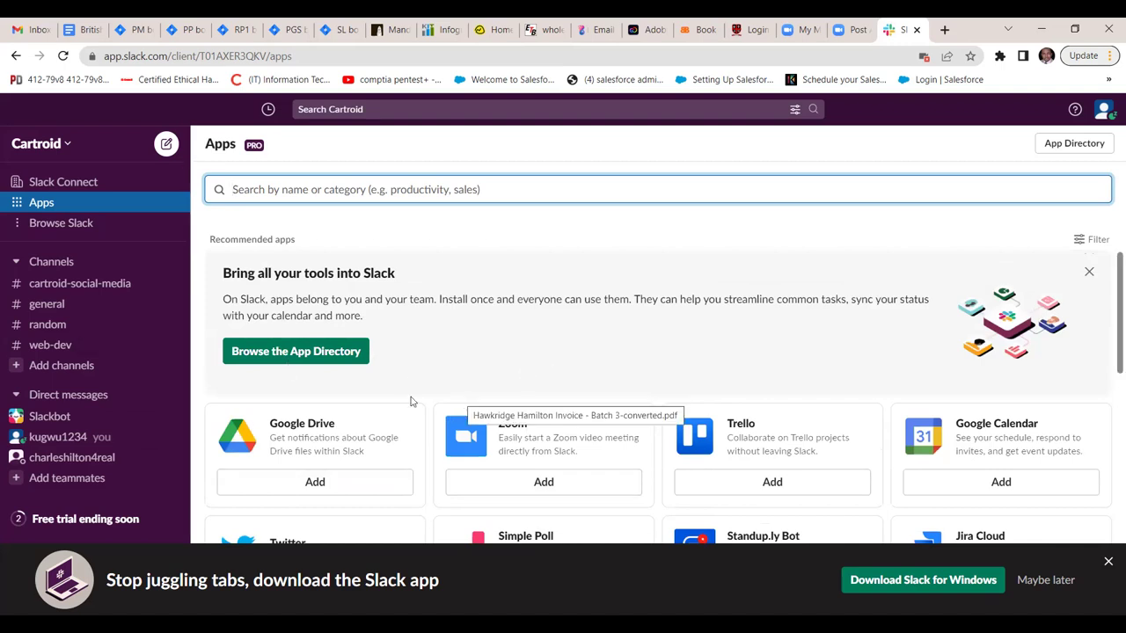
Step: View the Google Drive app's directory page from the recommended apps and close it without adding the app
scroll(410, 401, "down", 2)
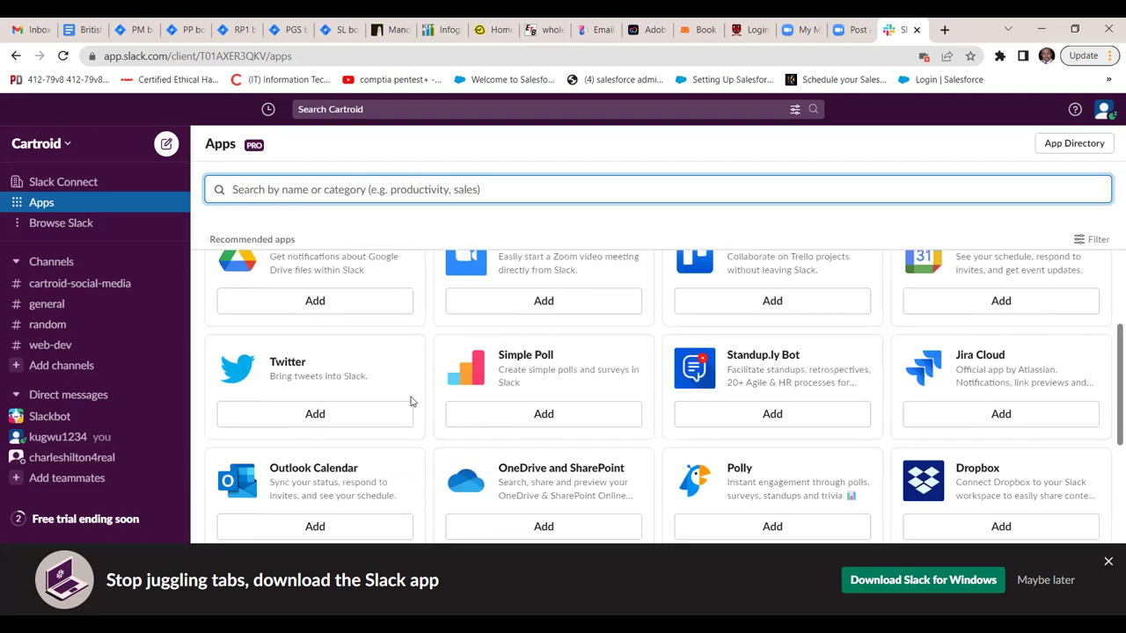
scroll(409, 401, "up", 1)
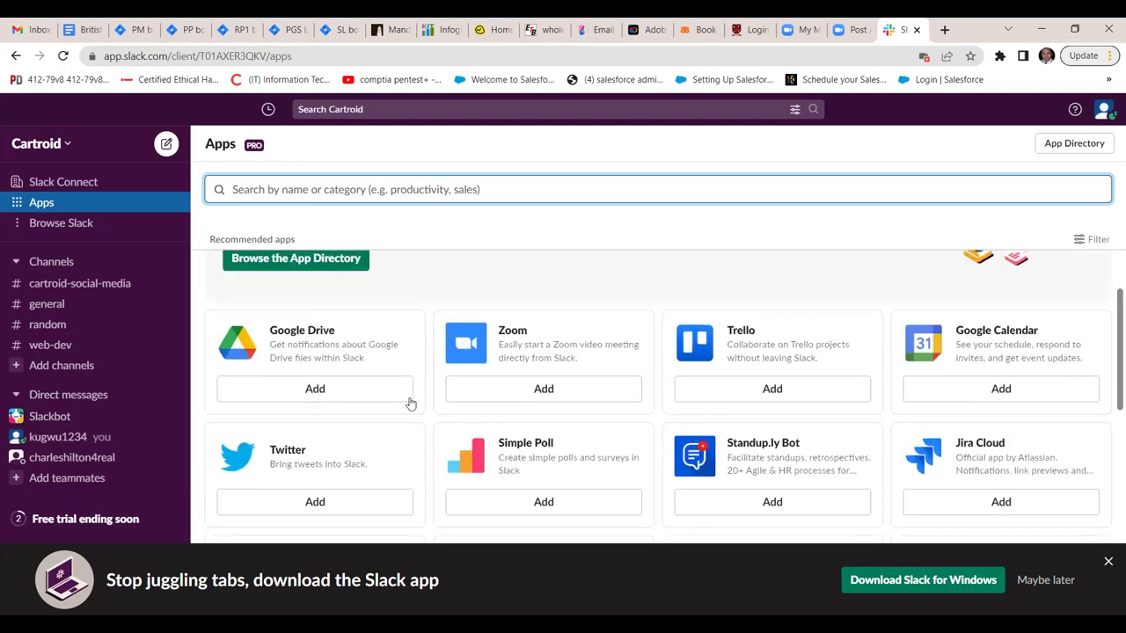
left_click(315, 389)
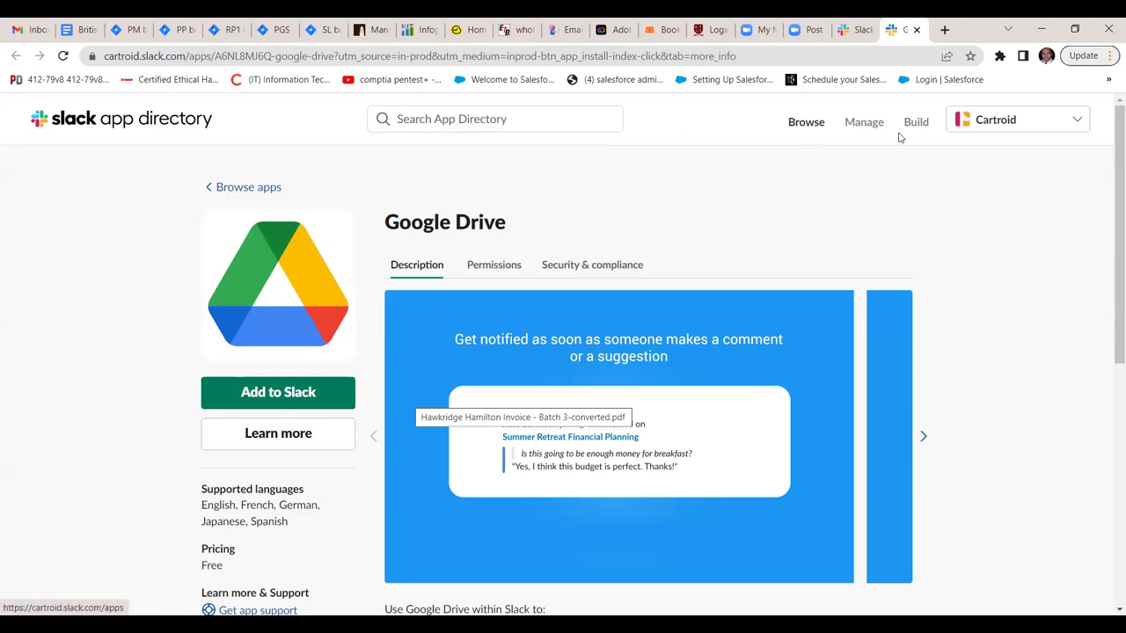
left_click(916, 29)
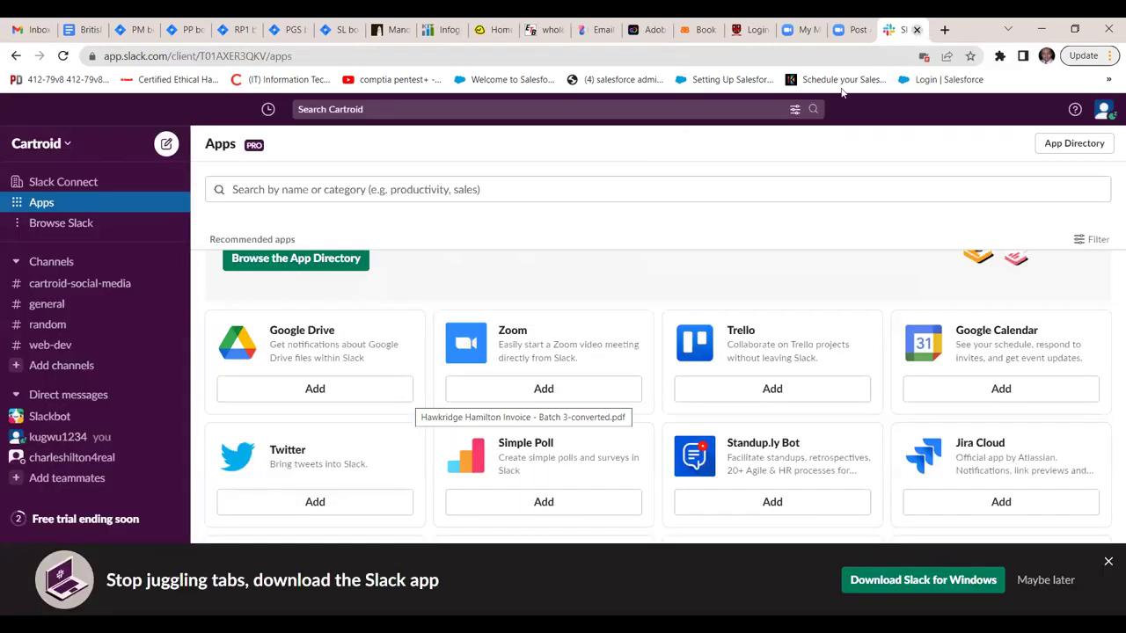
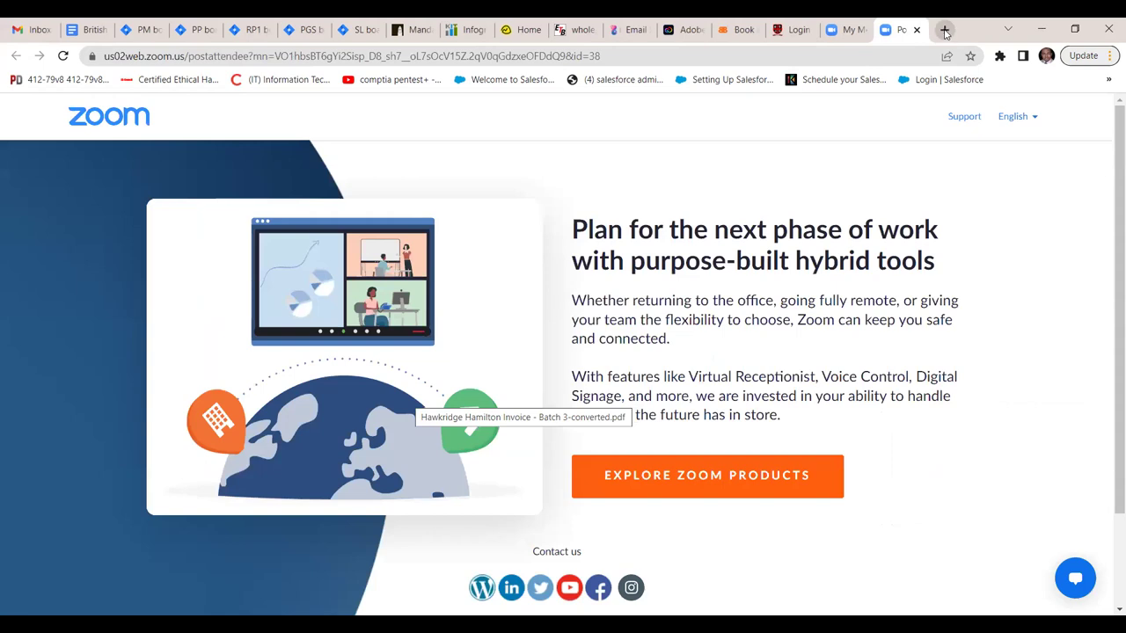
Step: Search Google for HubSpot in a new browser tab and open HubSpot's free CRM software page
left_click(945, 29)
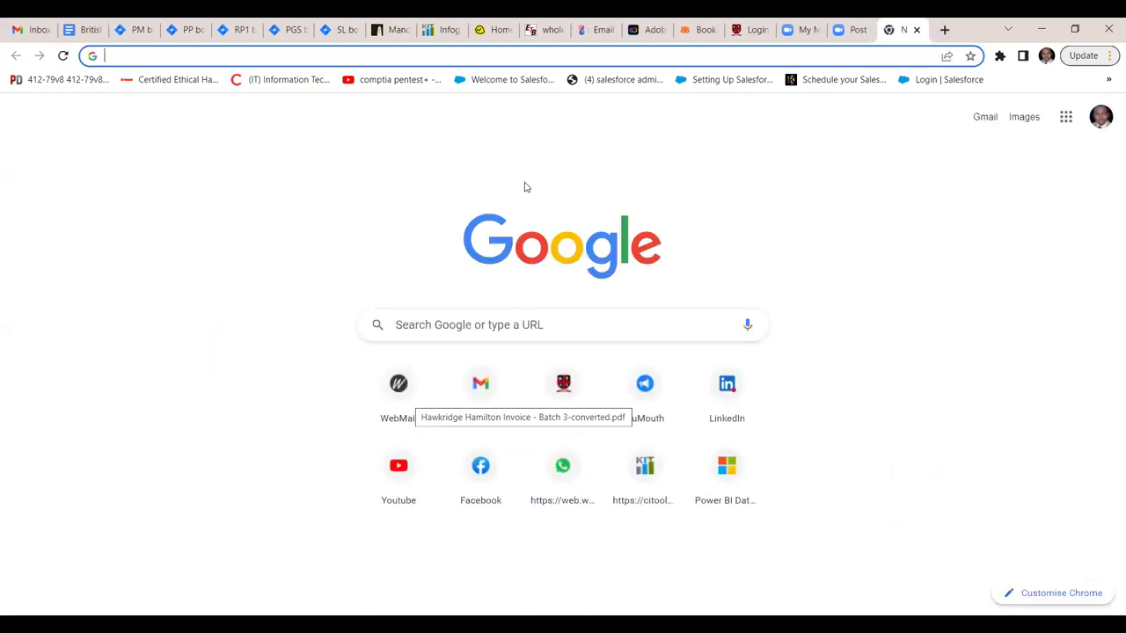
type("hubs")
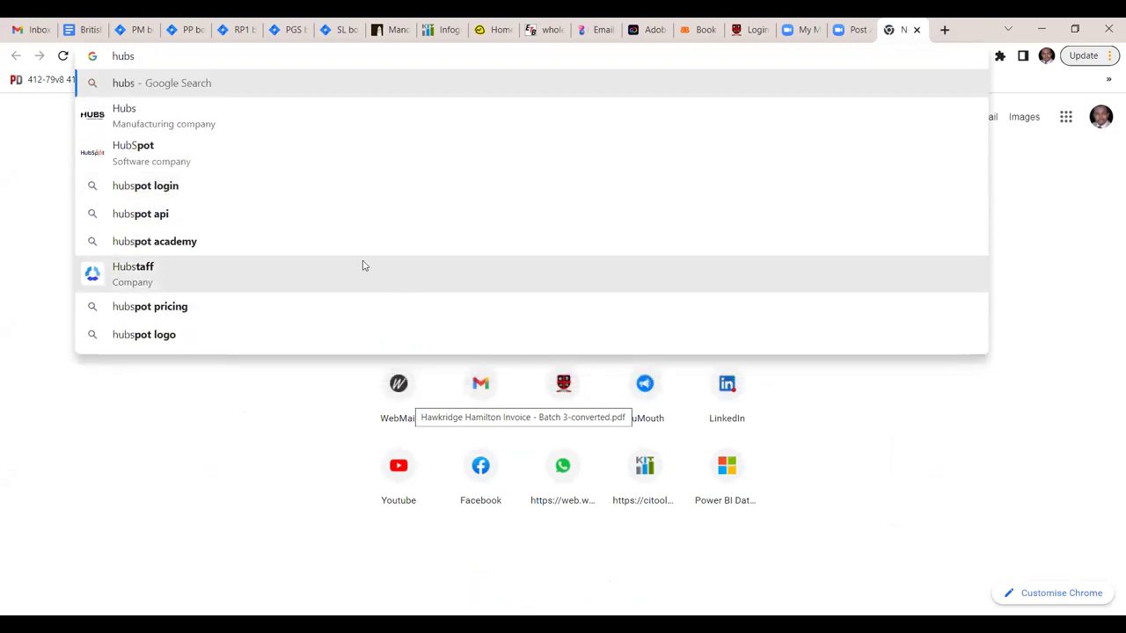
left_click(185, 161)
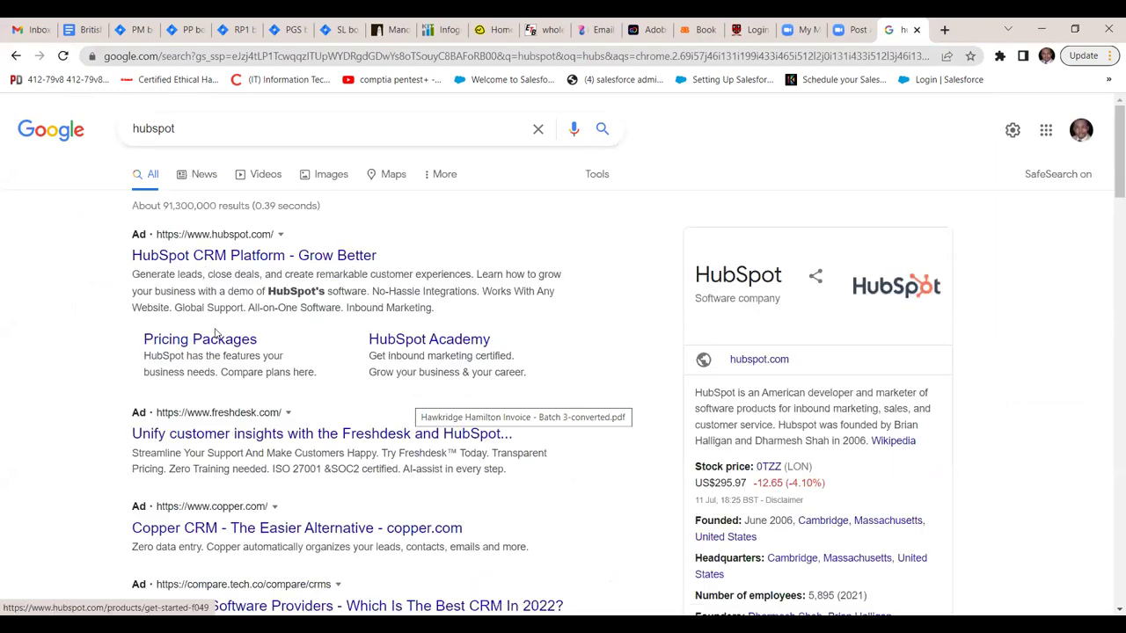
scroll(216, 332, "down", 1)
scroll(216, 332, "down", 3)
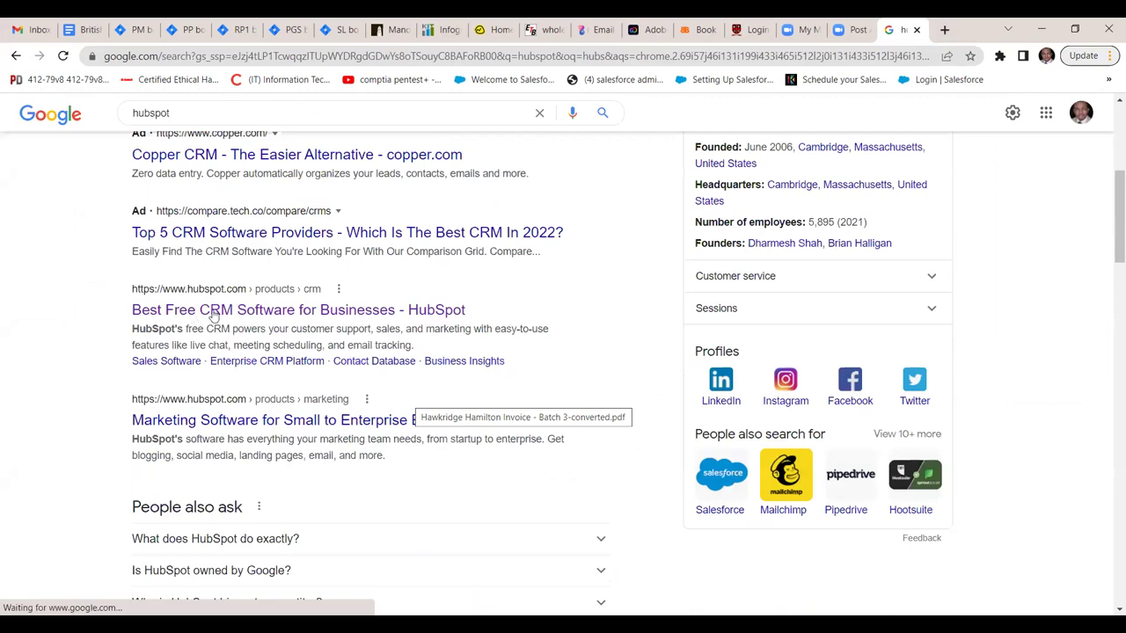
left_click(213, 310)
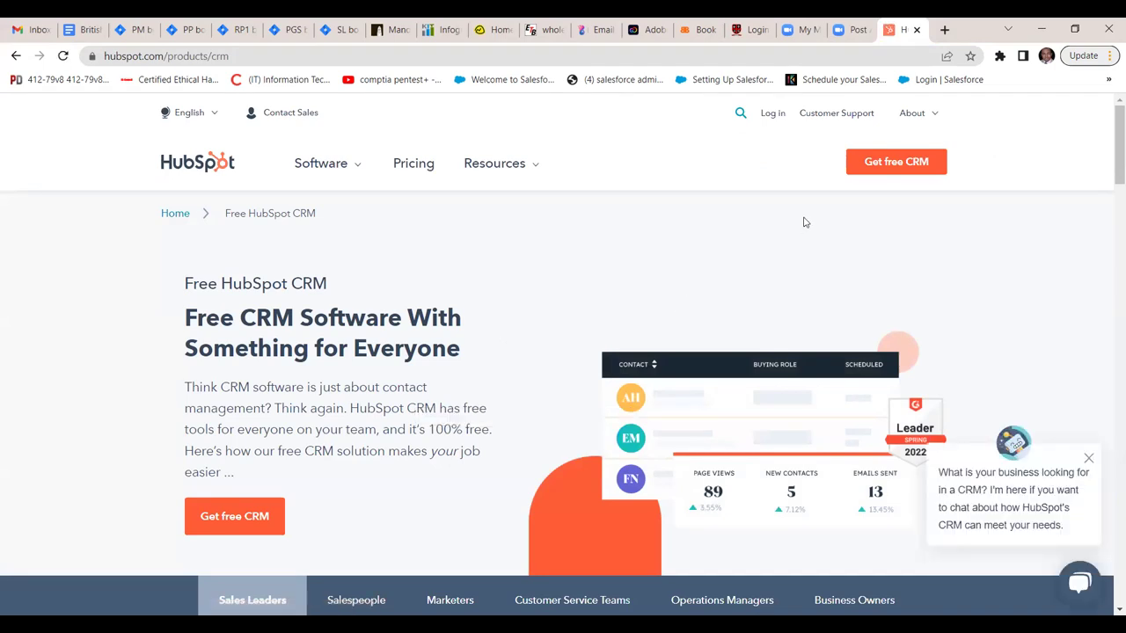
Step: Log in to HubSpot with the existing Google account
left_click(772, 114)
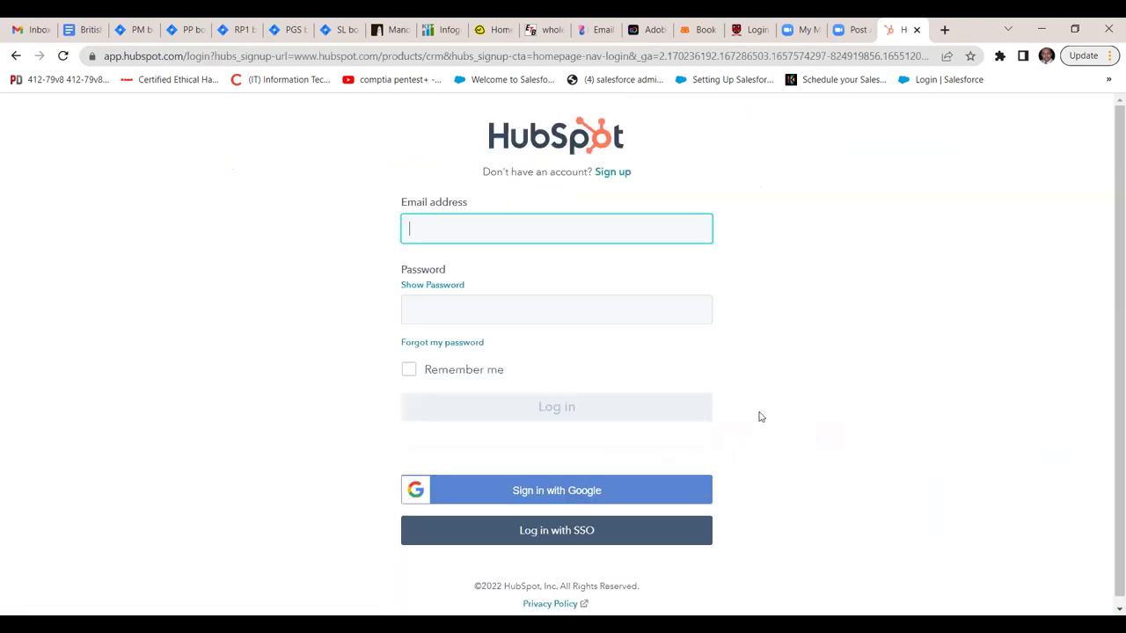
left_click(553, 498)
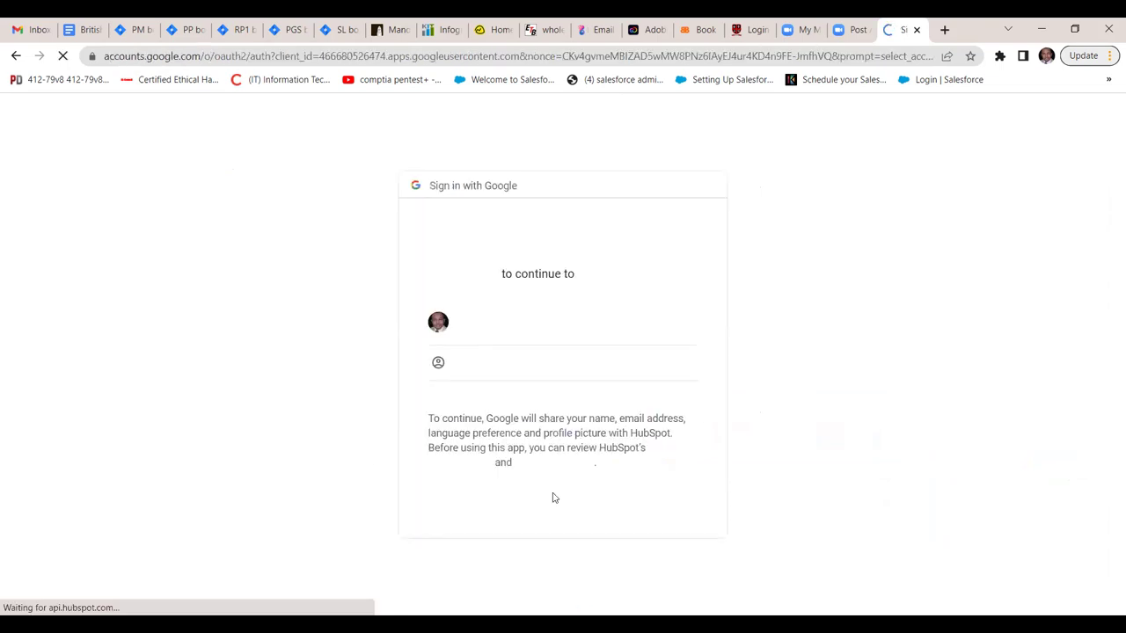
left_click(505, 322)
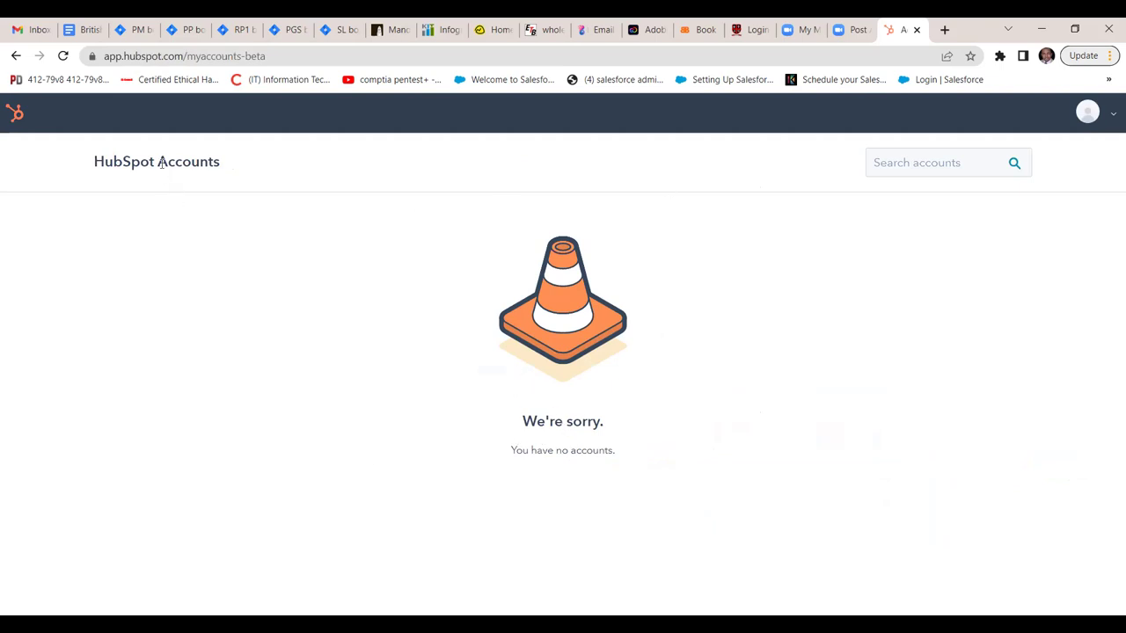
Step: Open the HubSpot account's Profile & Preferences and review the global name, language, date format and phone number settings
left_click(1087, 114)
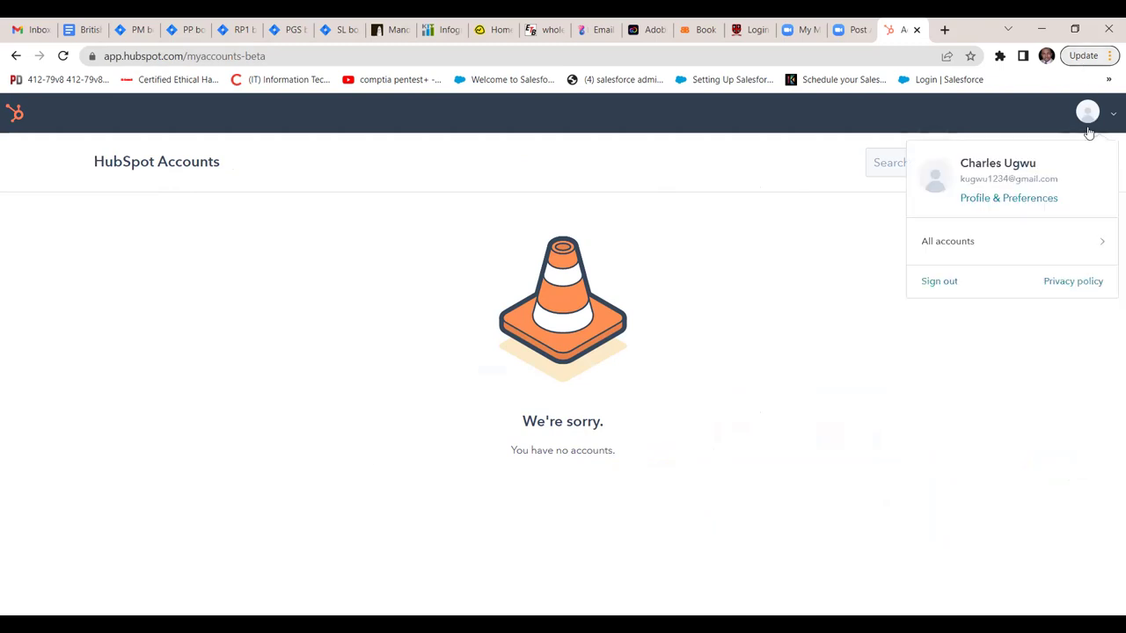
left_click(960, 249)
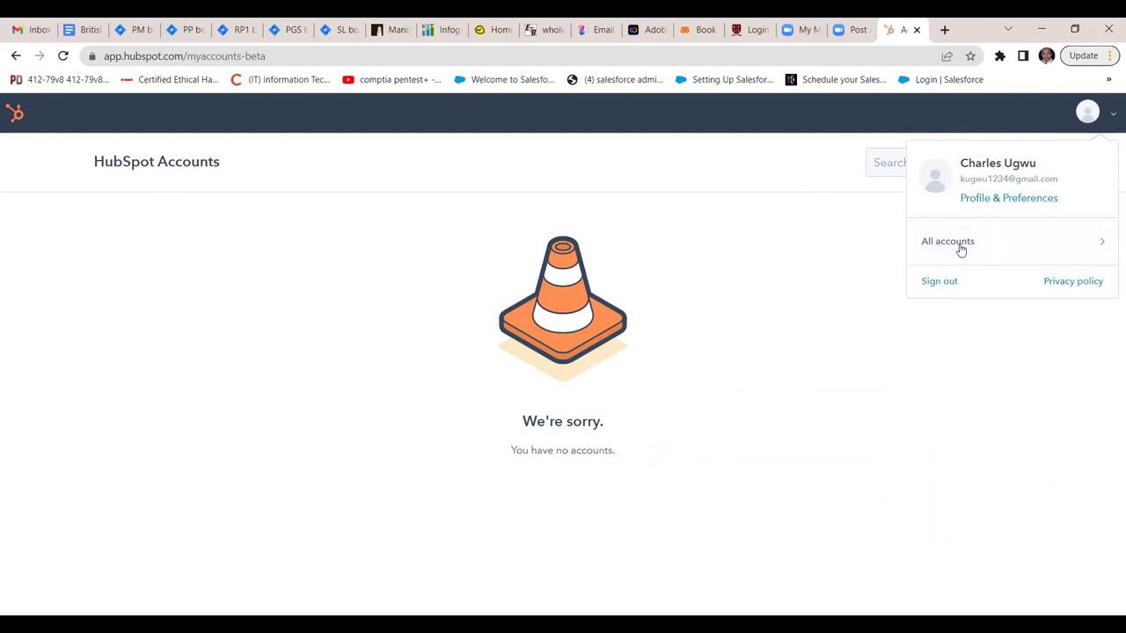
left_click(981, 179)
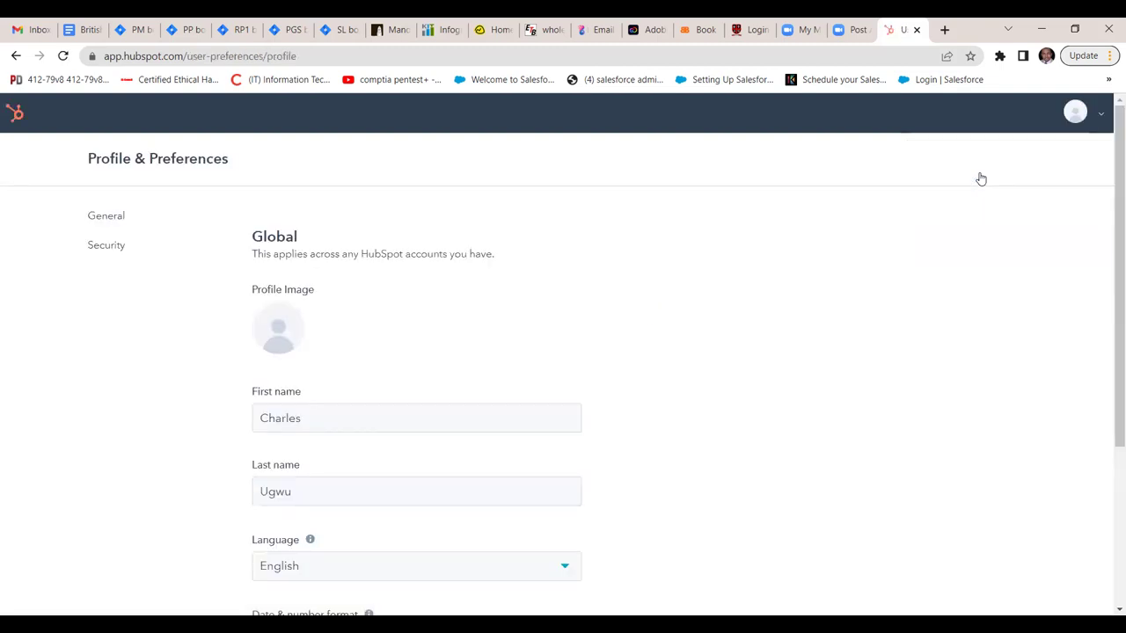
scroll(981, 179, "down", 3)
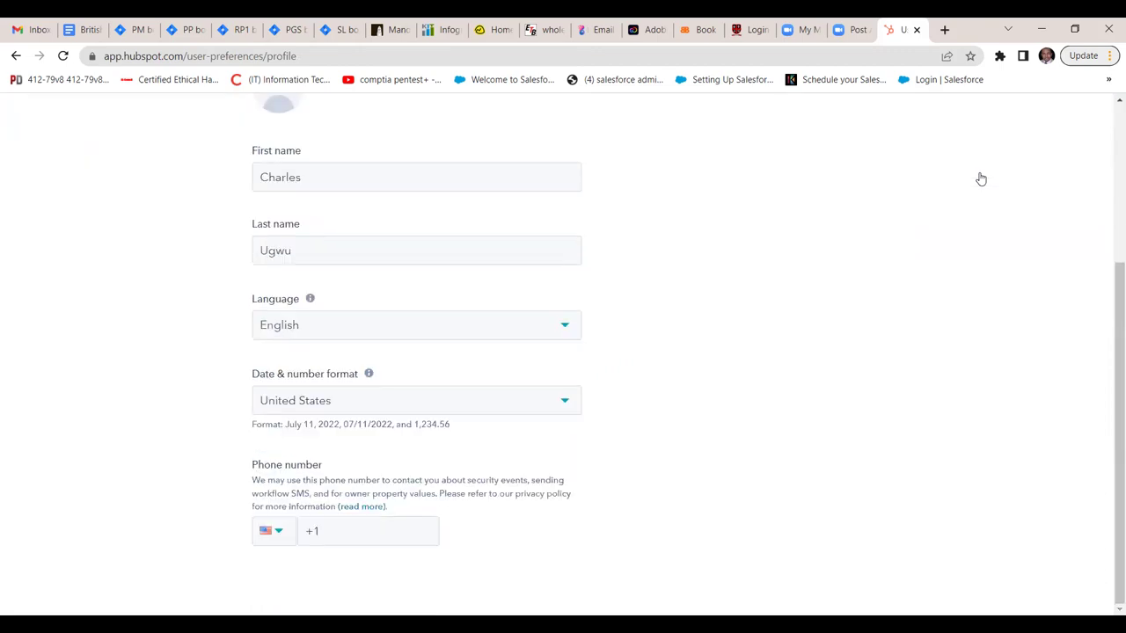
scroll(980, 178, "up", 2)
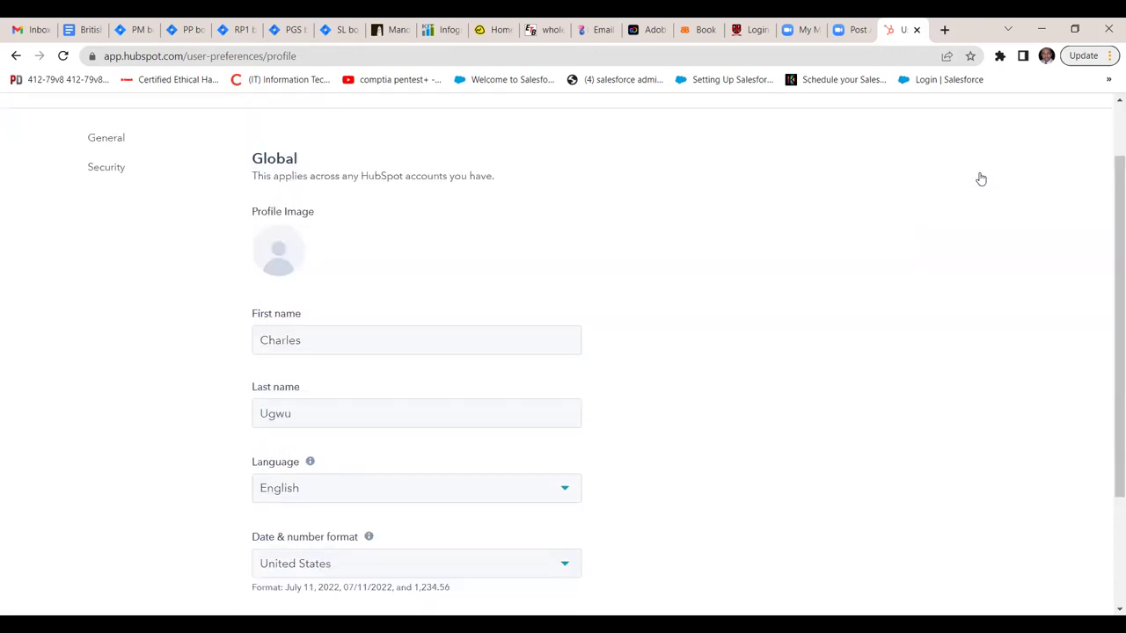
scroll(980, 178, "up", 1)
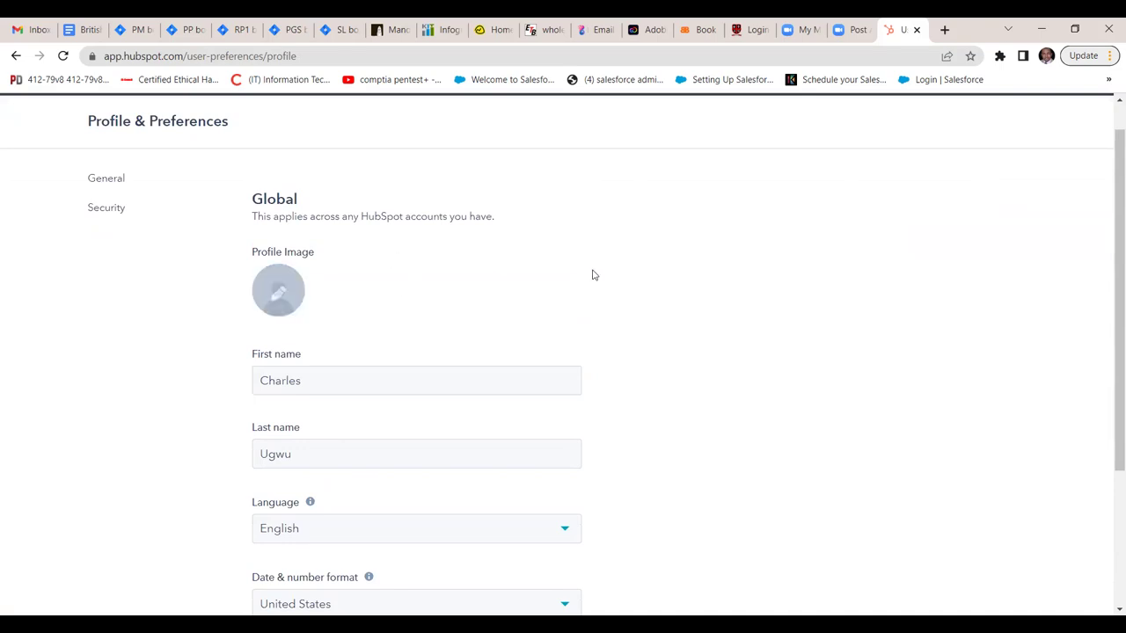
scroll(593, 275, "down", 3)
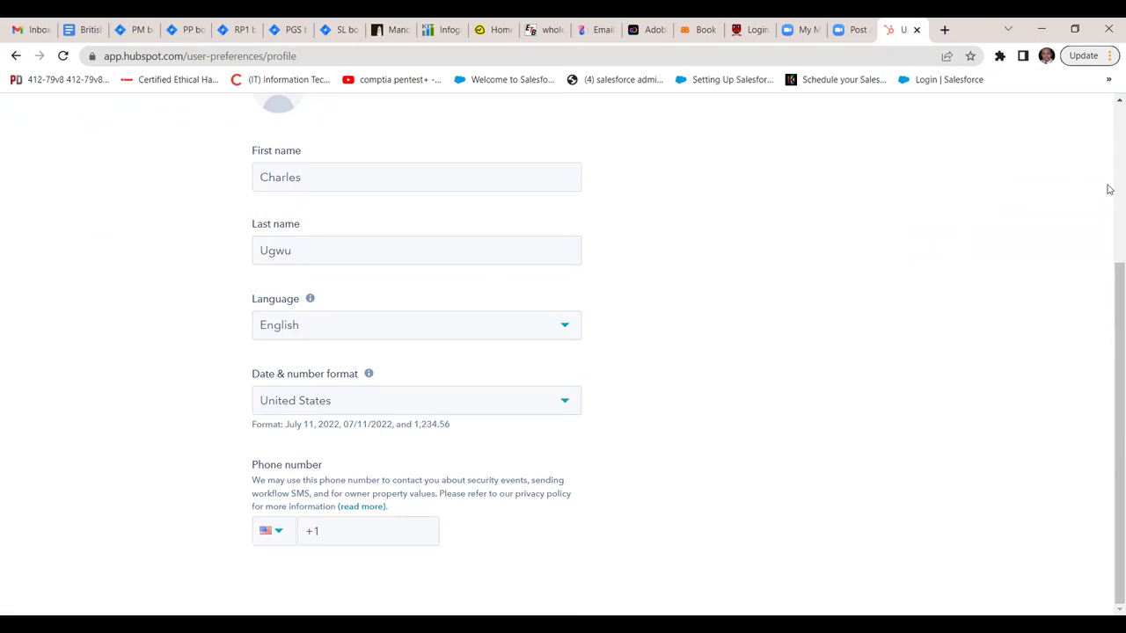
scroll(1108, 176, "up", 3)
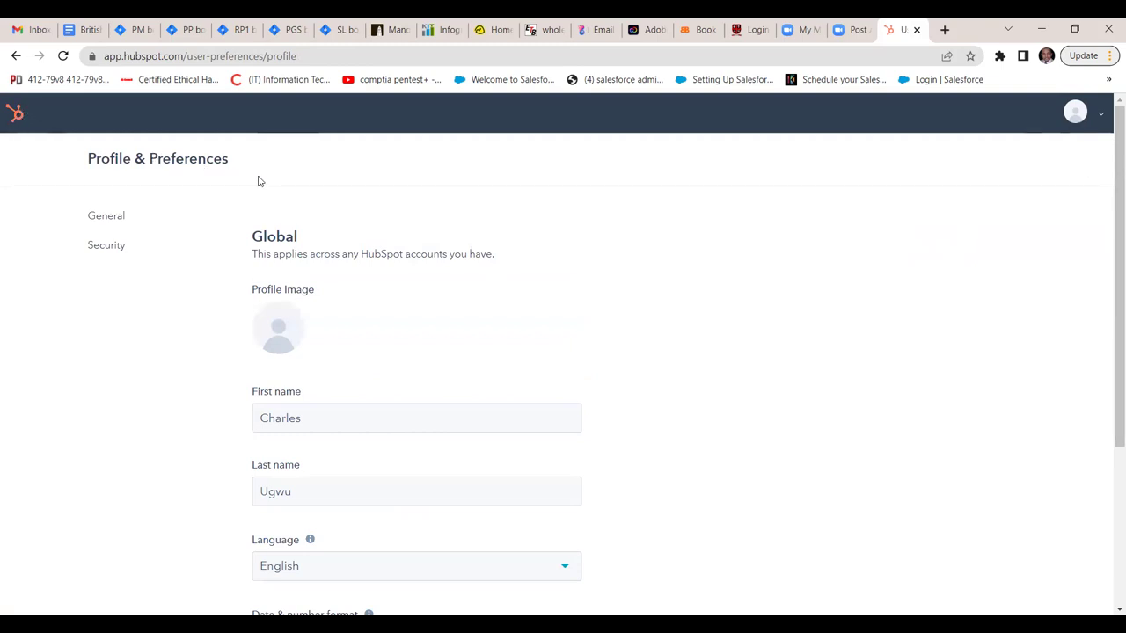
Step: Open the General section of Profile & Preferences and sign out of the HubSpot account
left_click(110, 223)
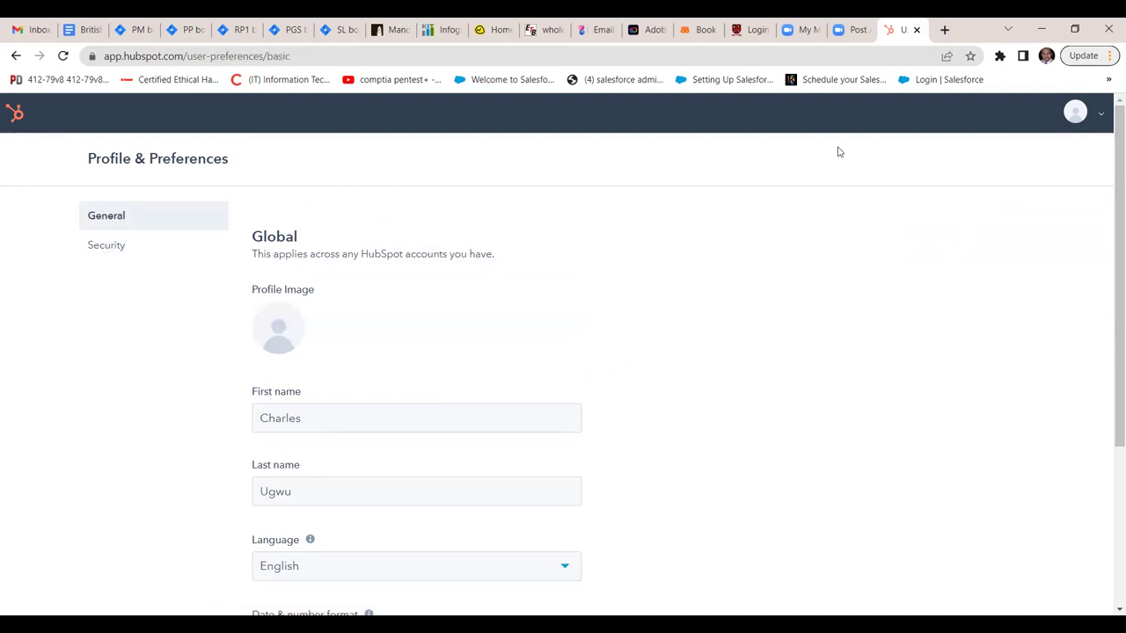
left_click(1097, 123)
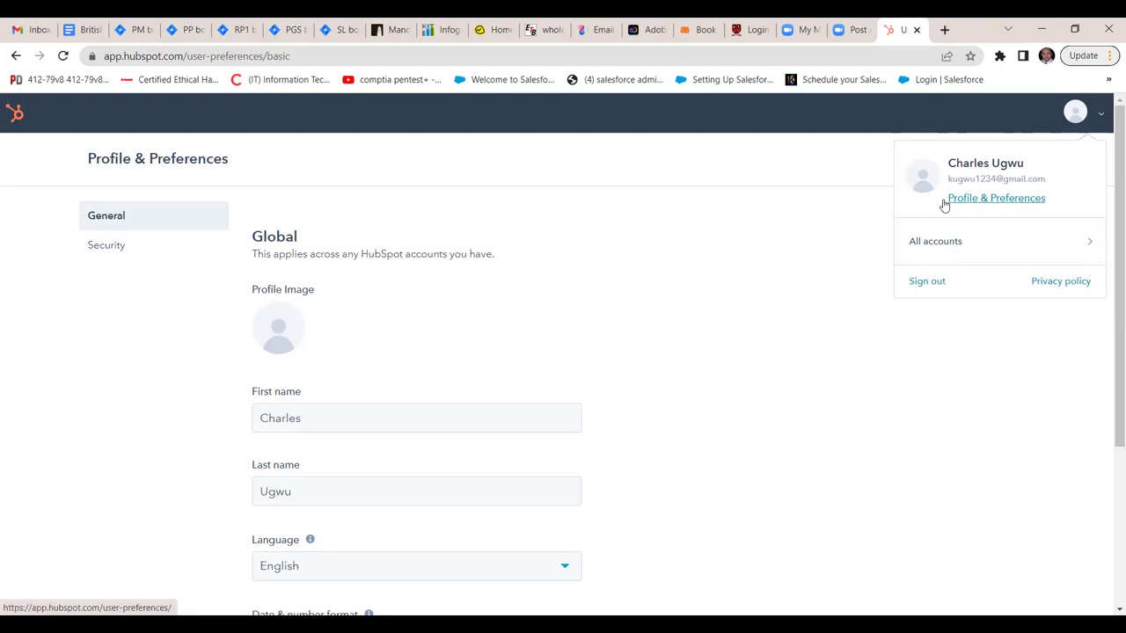
left_click(928, 282)
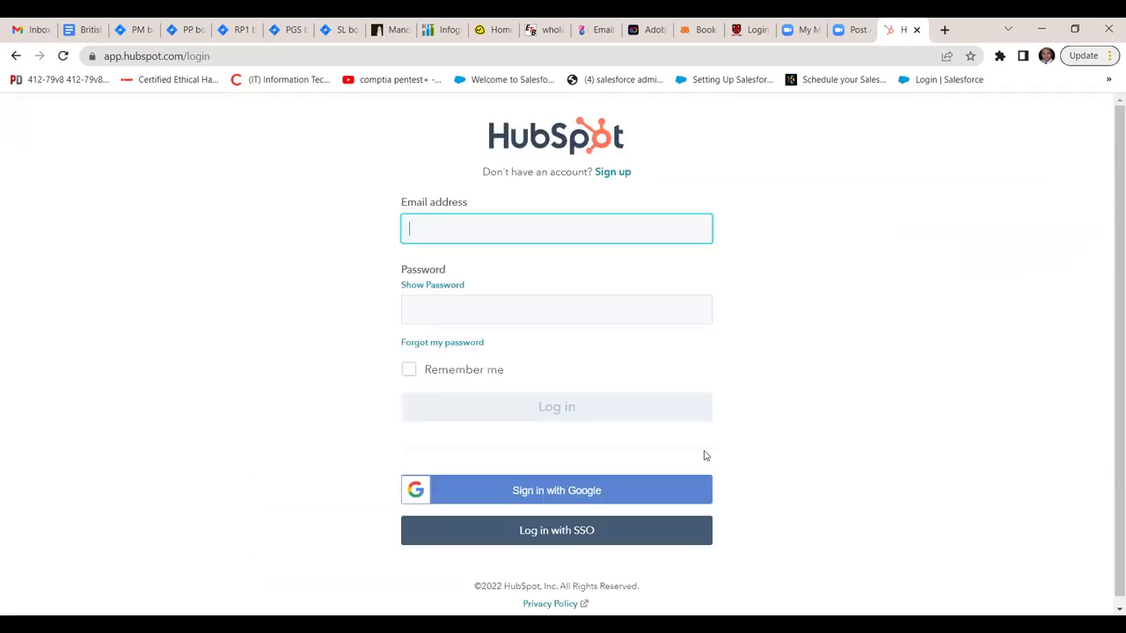
Step: Start signing up for a free HubSpot account with Google and submit Consumer Services as the industry
left_click(621, 174)
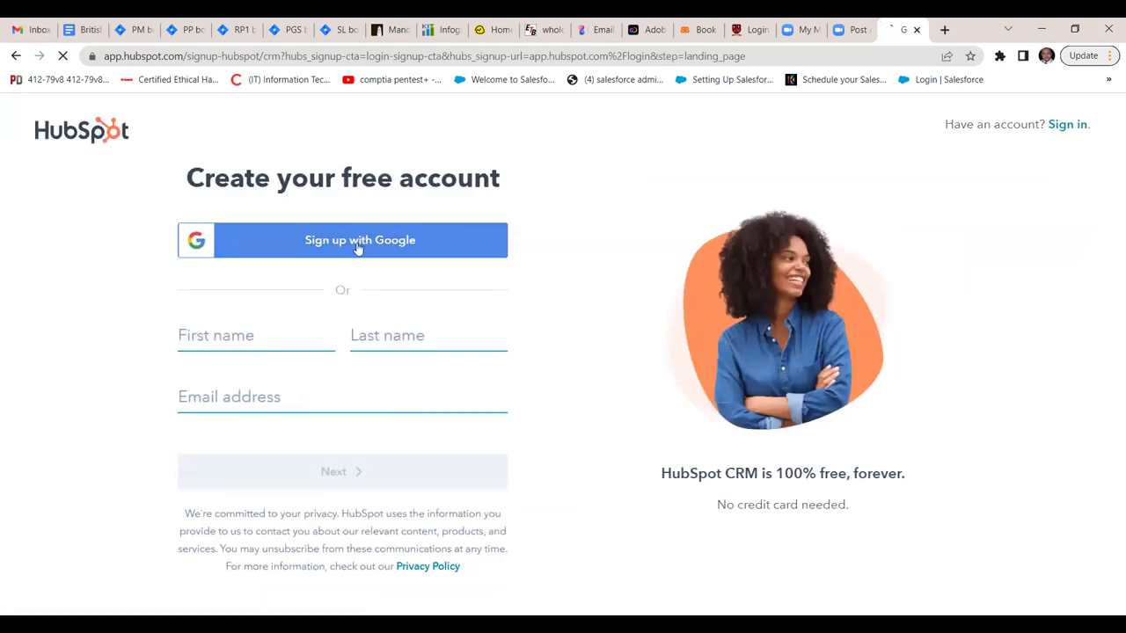
left_click(358, 249)
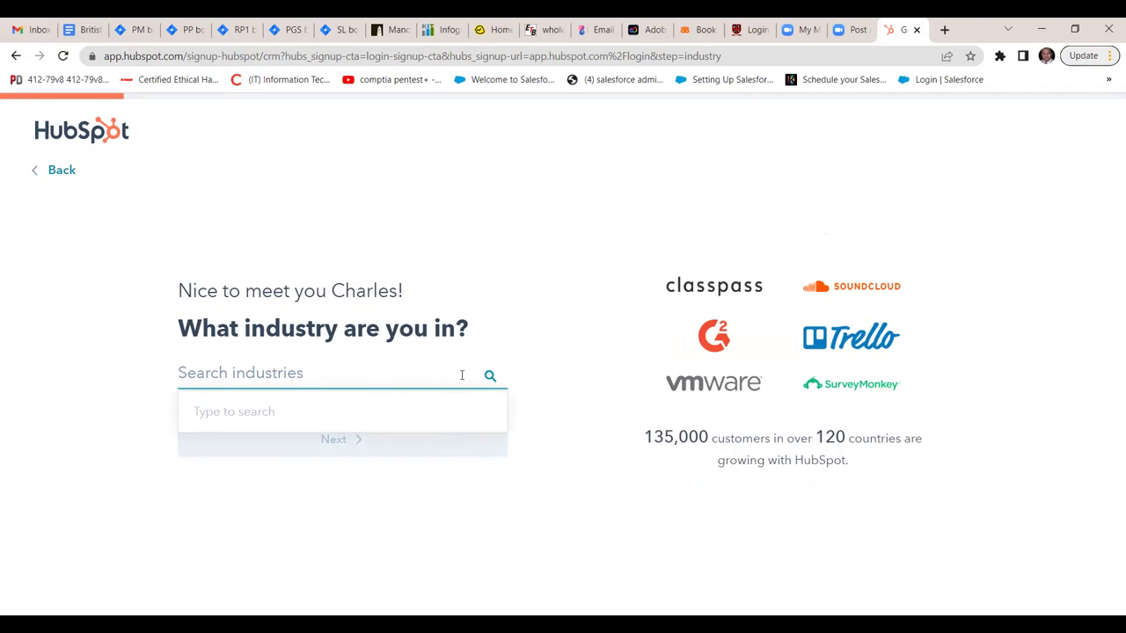
type("ces")
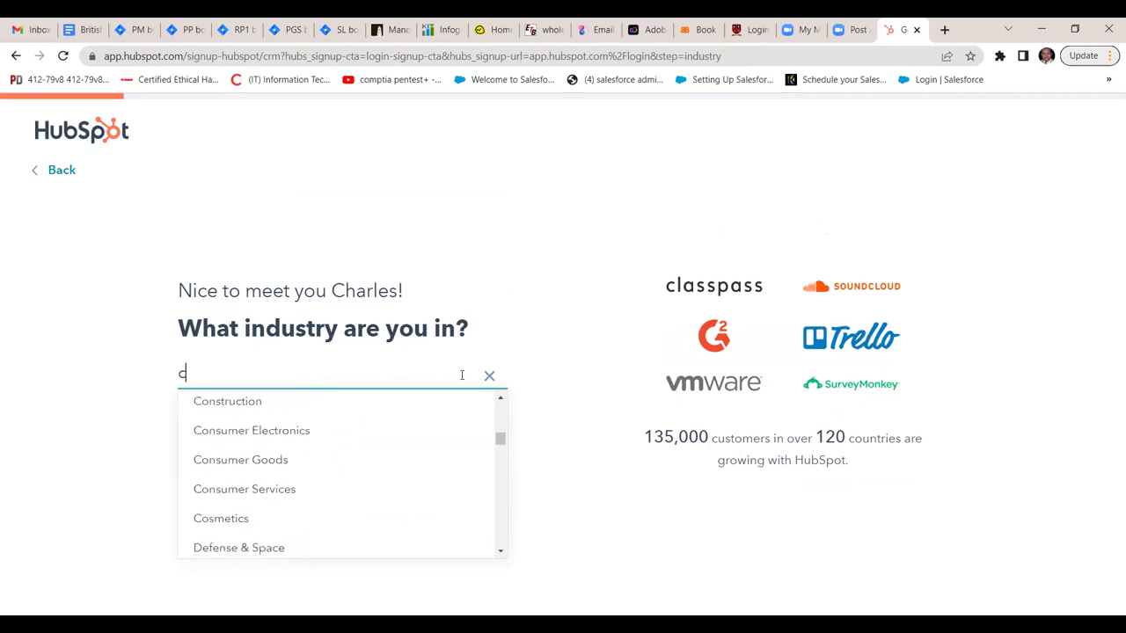
left_click(284, 487)
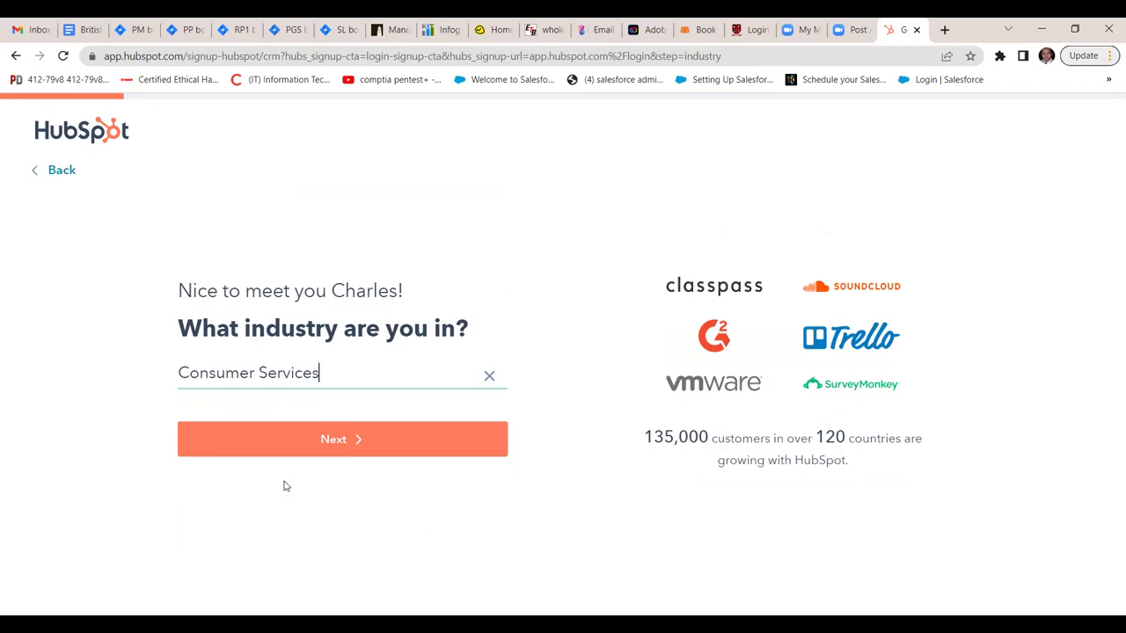
left_click(325, 449)
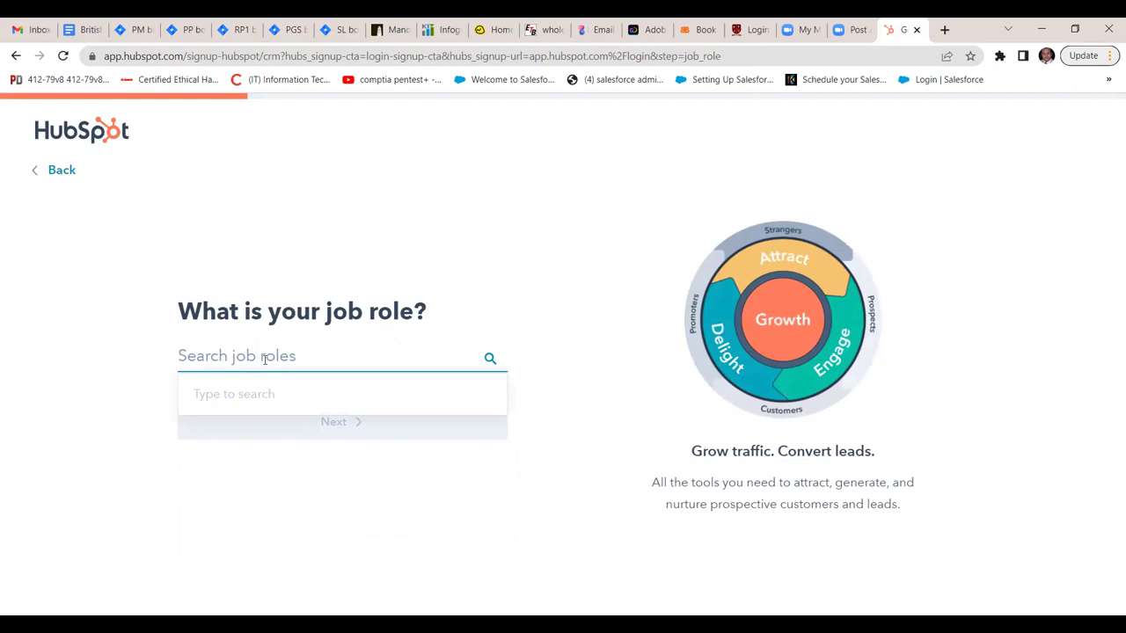
Step: Choose Business Development Representative as the job role and continue the signup
type("P")
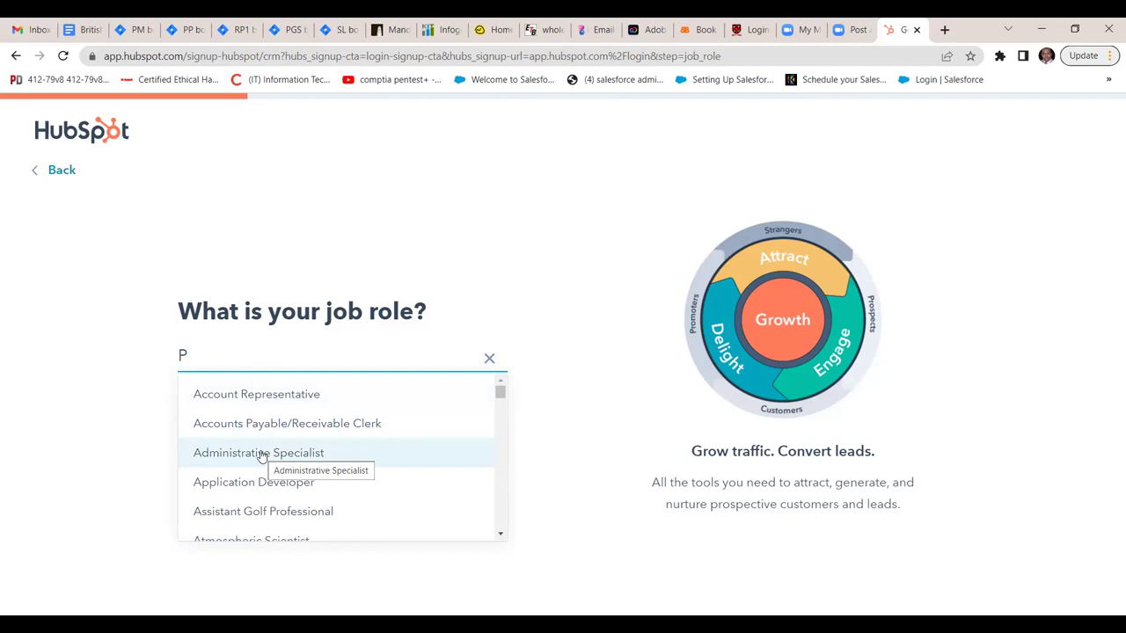
scroll(261, 456, "down", 2)
scroll(261, 455, "down", 1)
scroll(261, 456, "down", 1)
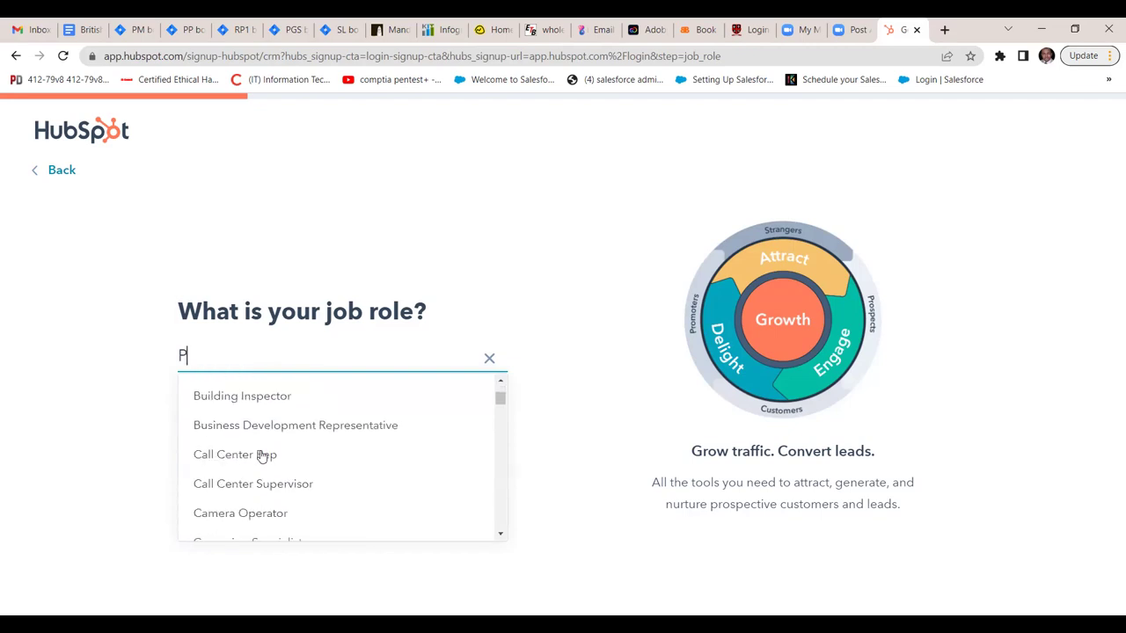
left_click(312, 426)
left_click(343, 428)
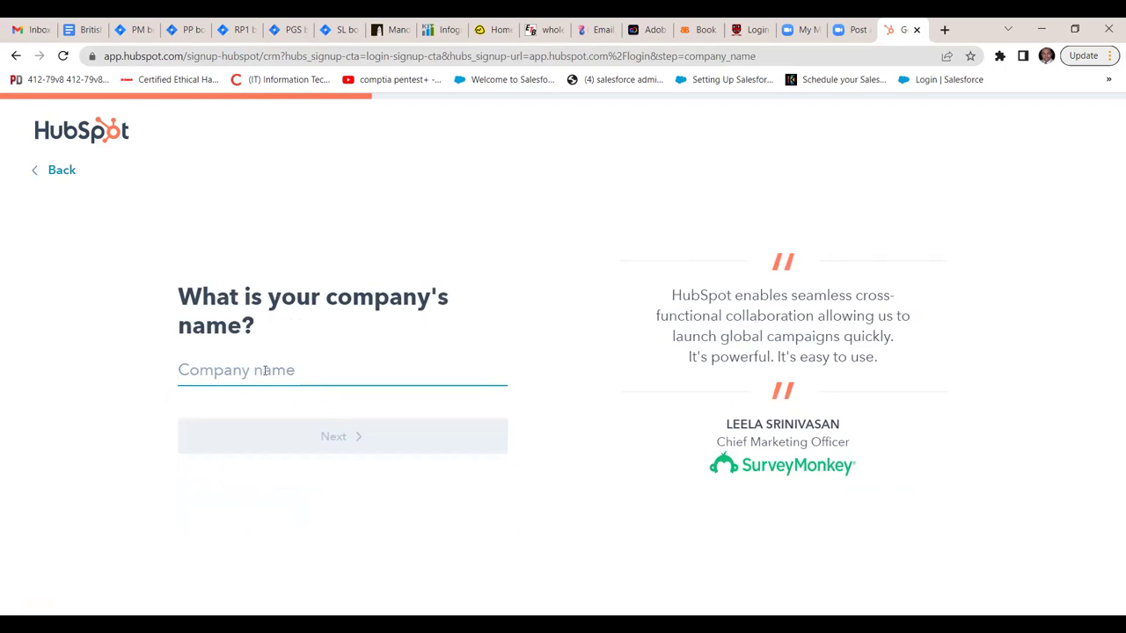
Step: Enter cartroid as the company name and choose 6 to 10 as the company size
type("car")
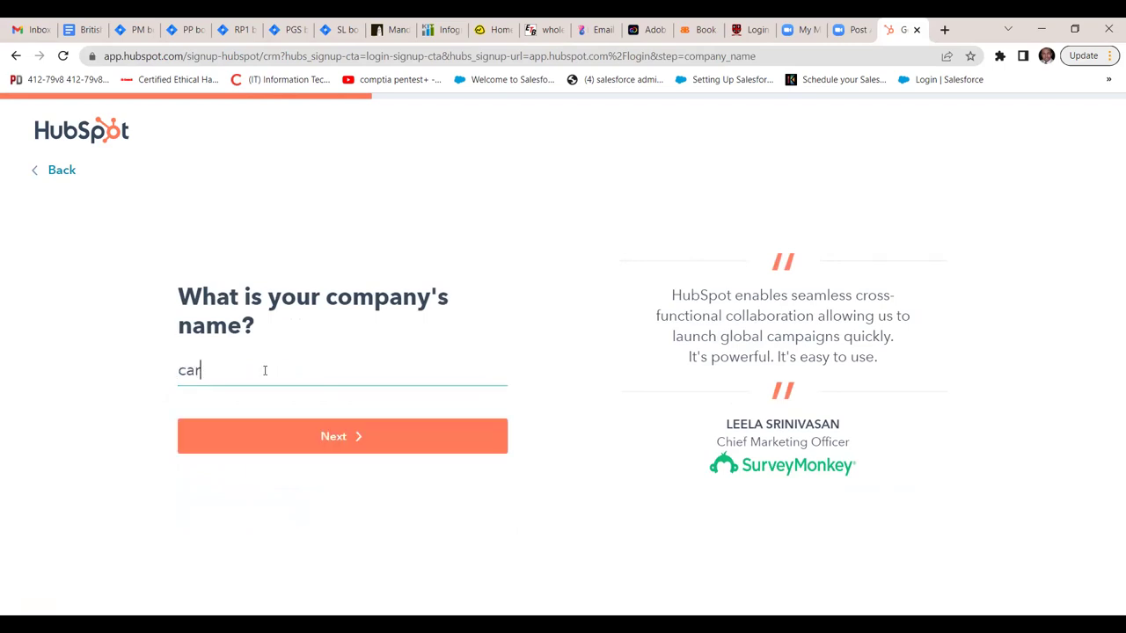
type("troid")
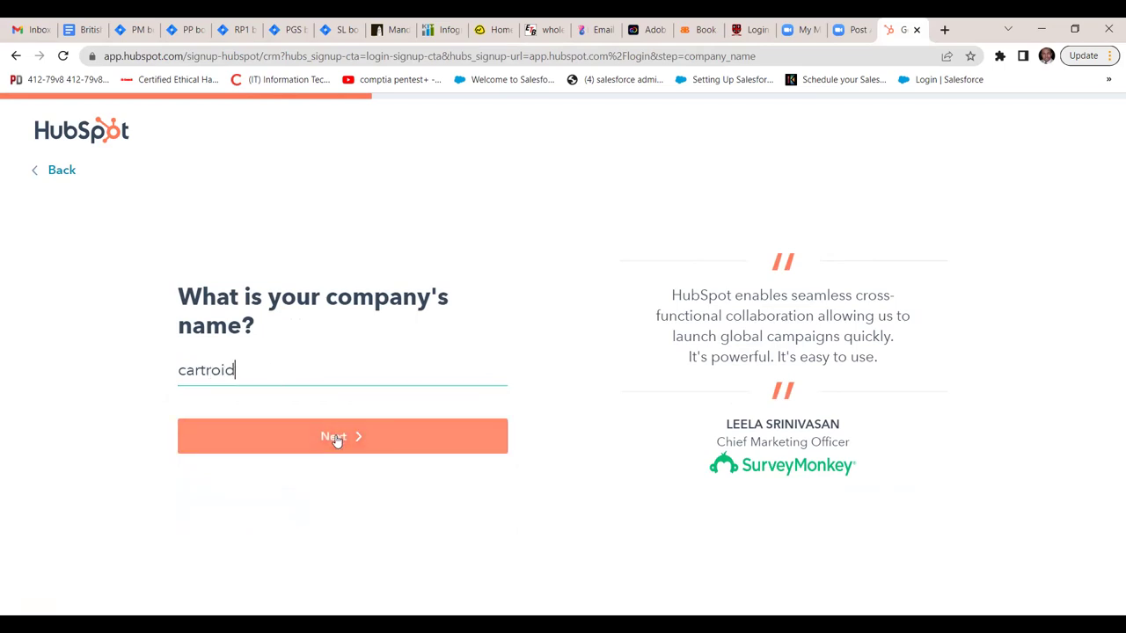
left_click(335, 437)
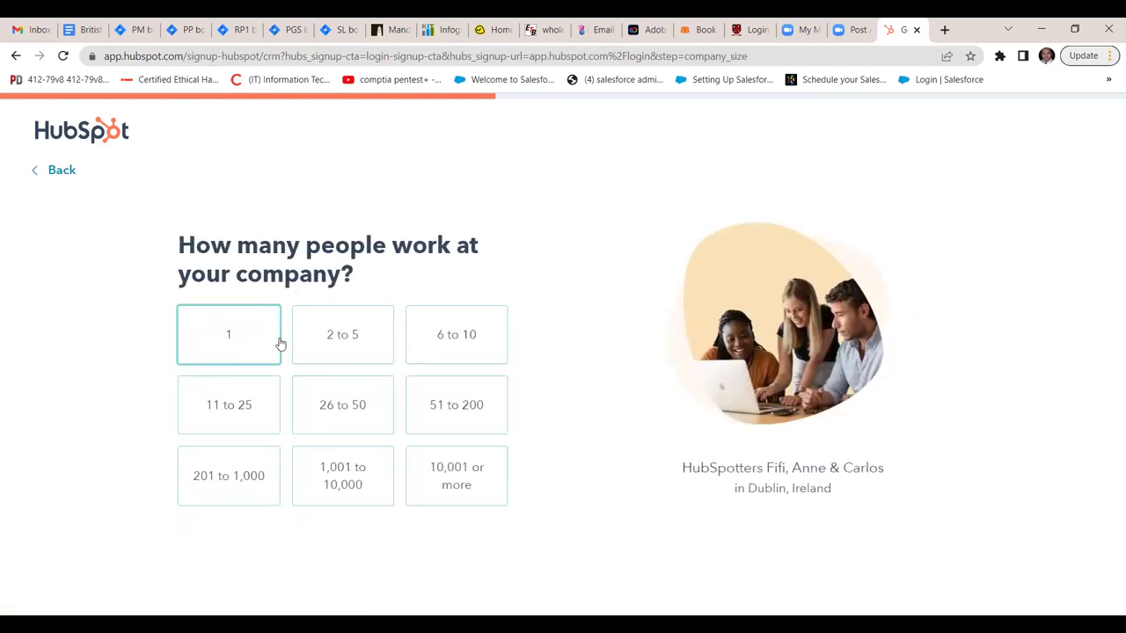
left_click(446, 353)
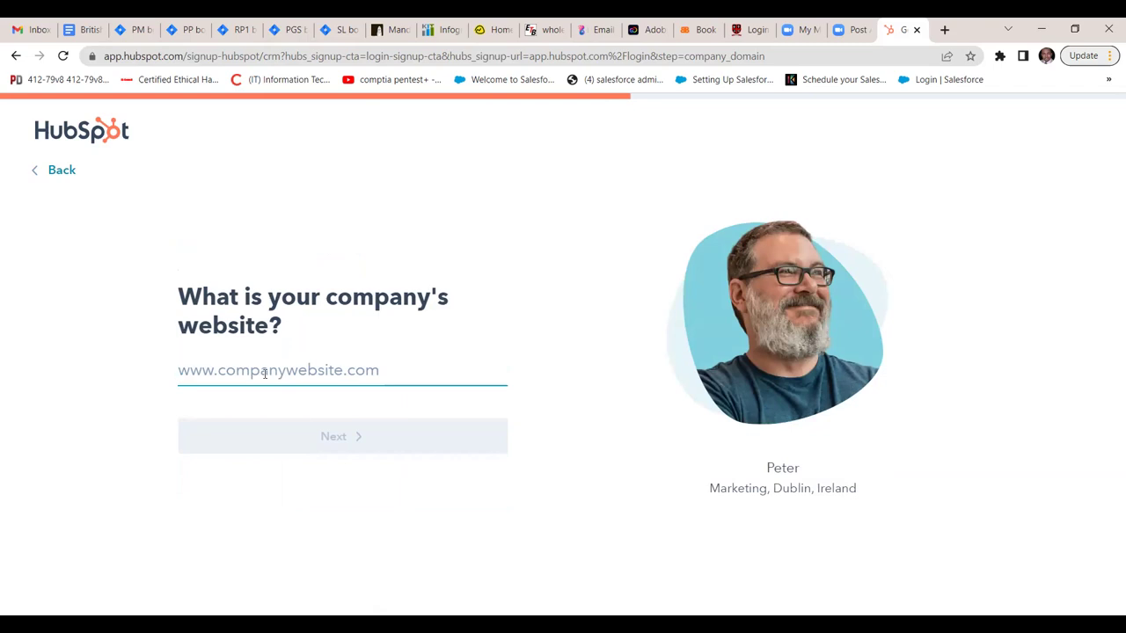
Step: Enter cartroid.com as the company website and create the account with EU data hosting
type("cartr")
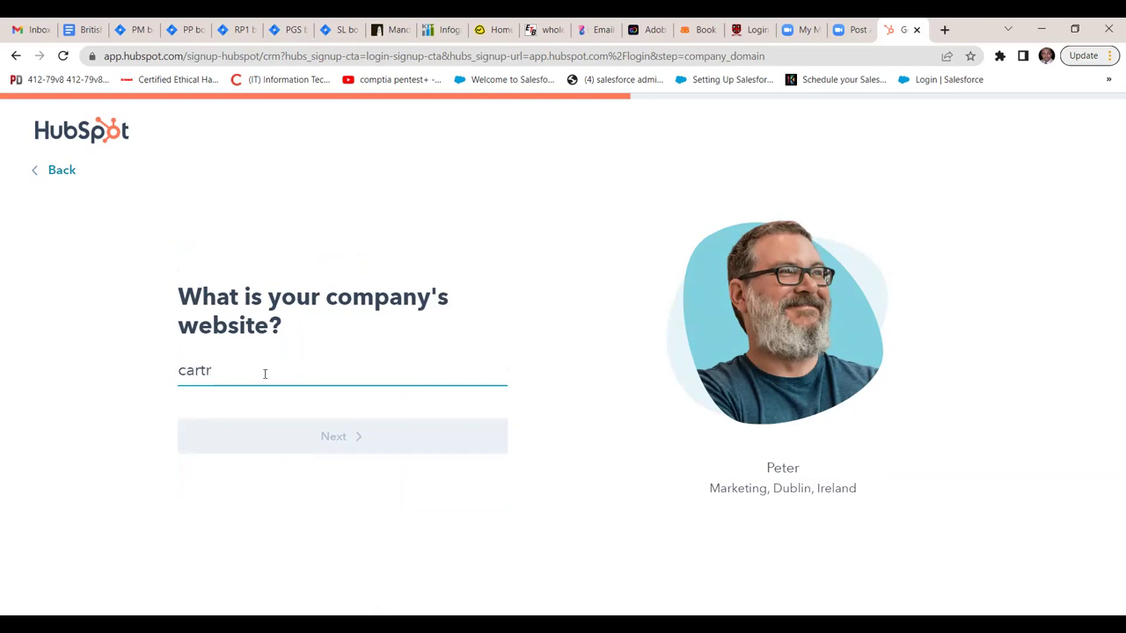
type("oid.com")
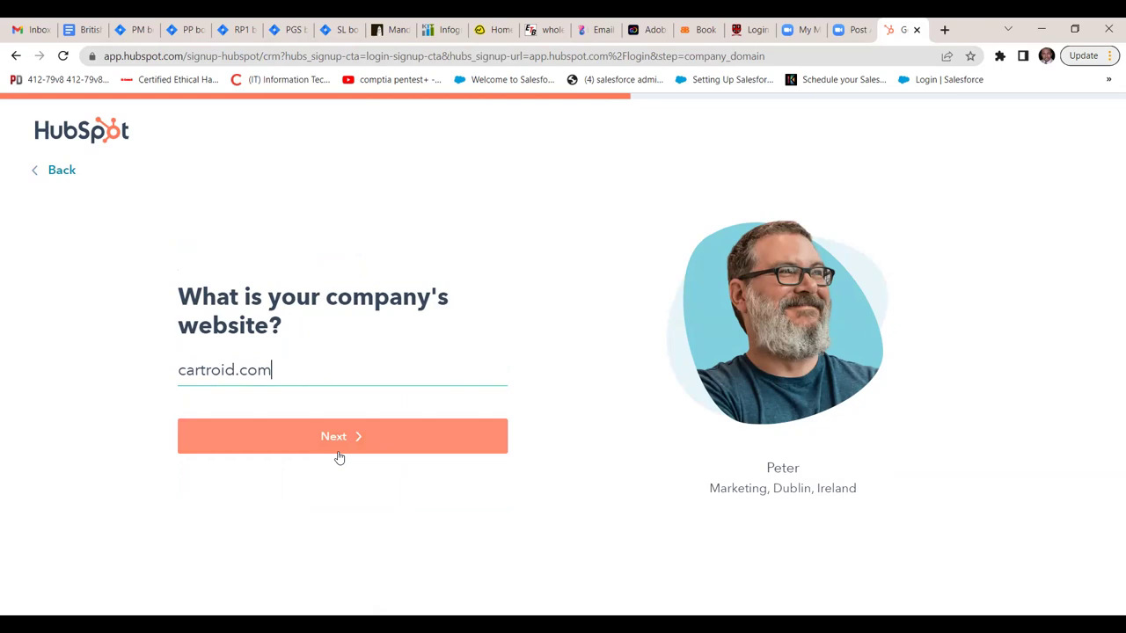
left_click(335, 439)
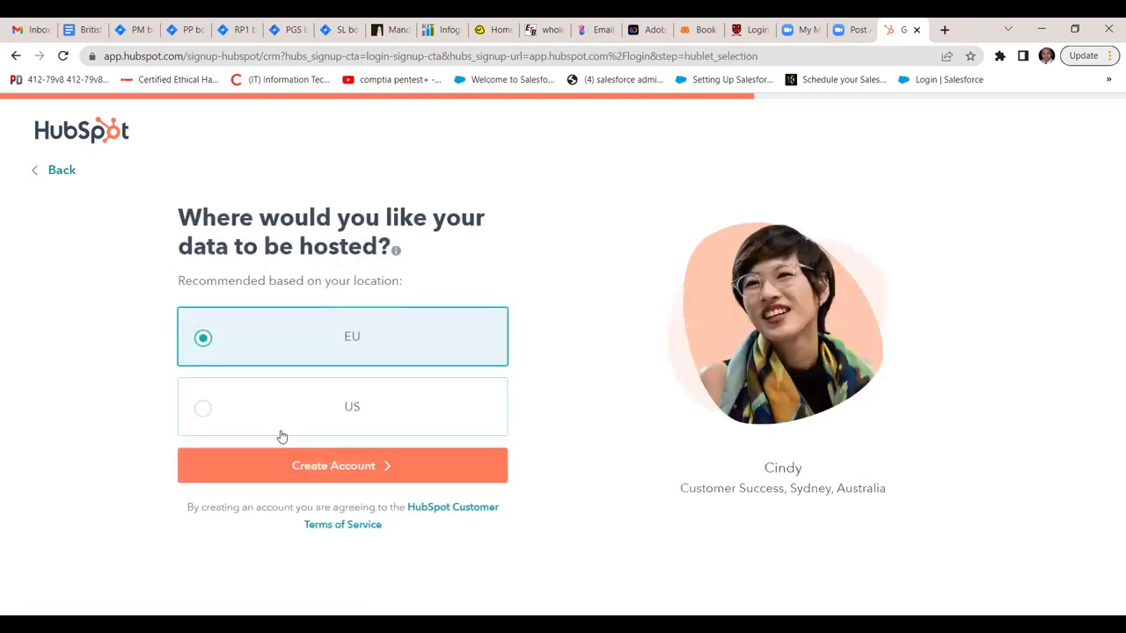
left_click(349, 470)
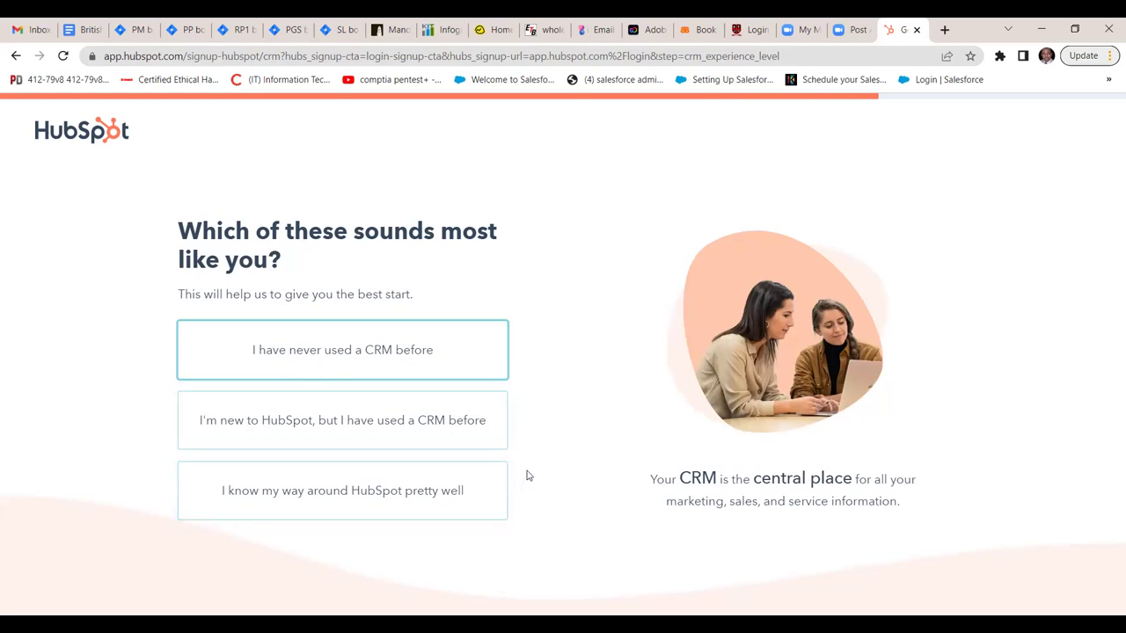
Step: Answer "I know my way around HubSpot pretty well", choose Customer Service to explore first, and skip adding contacts
left_click(413, 498)
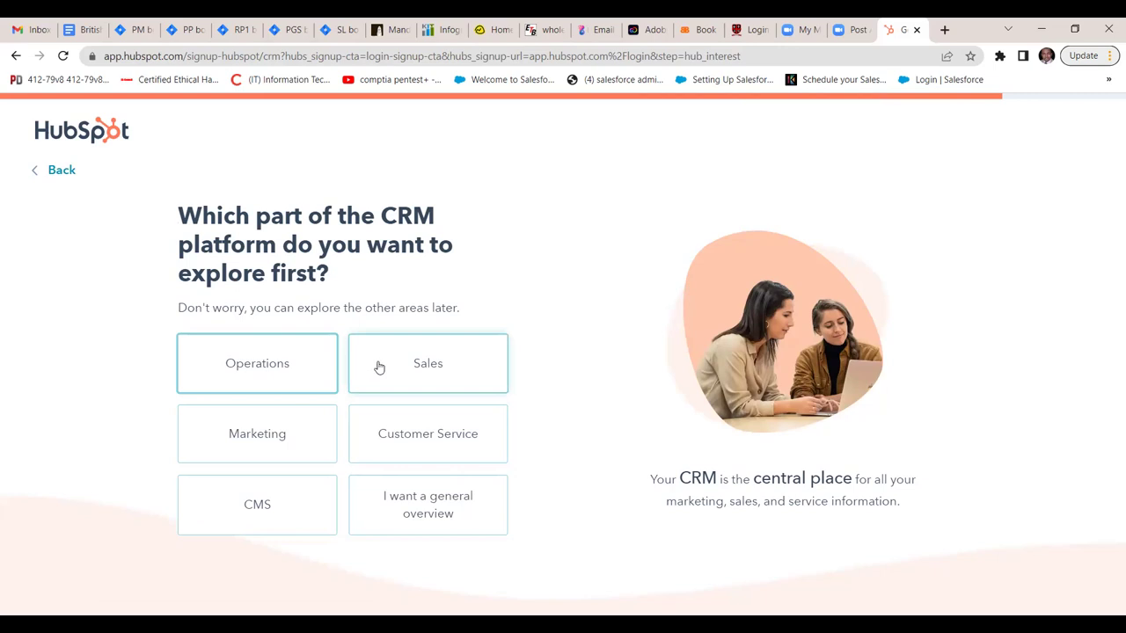
left_click(426, 429)
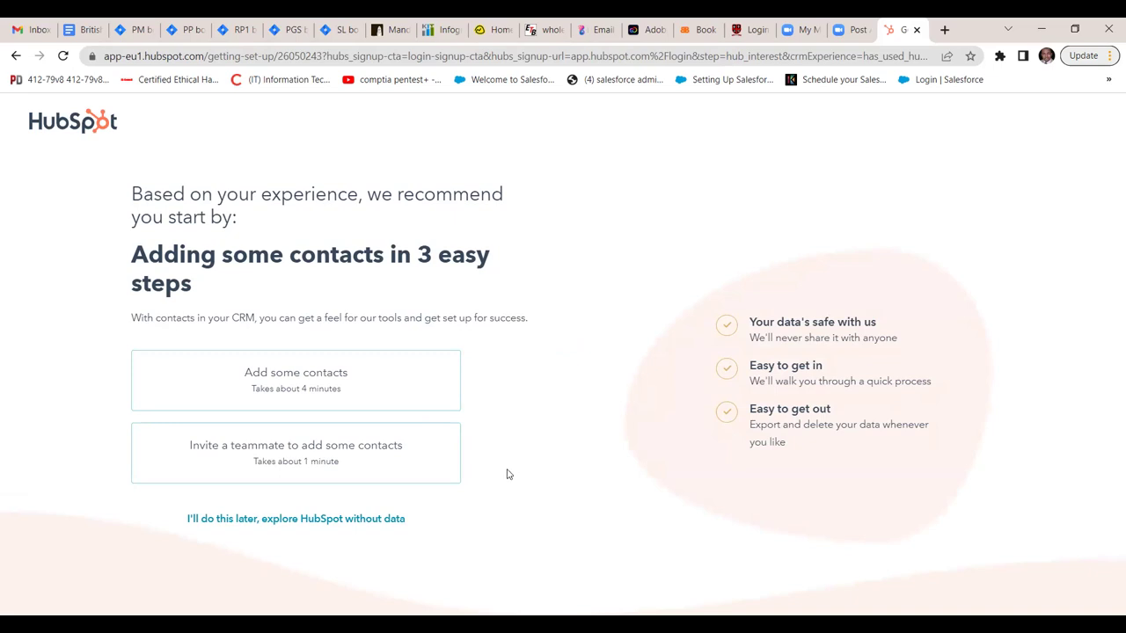
left_click(324, 520)
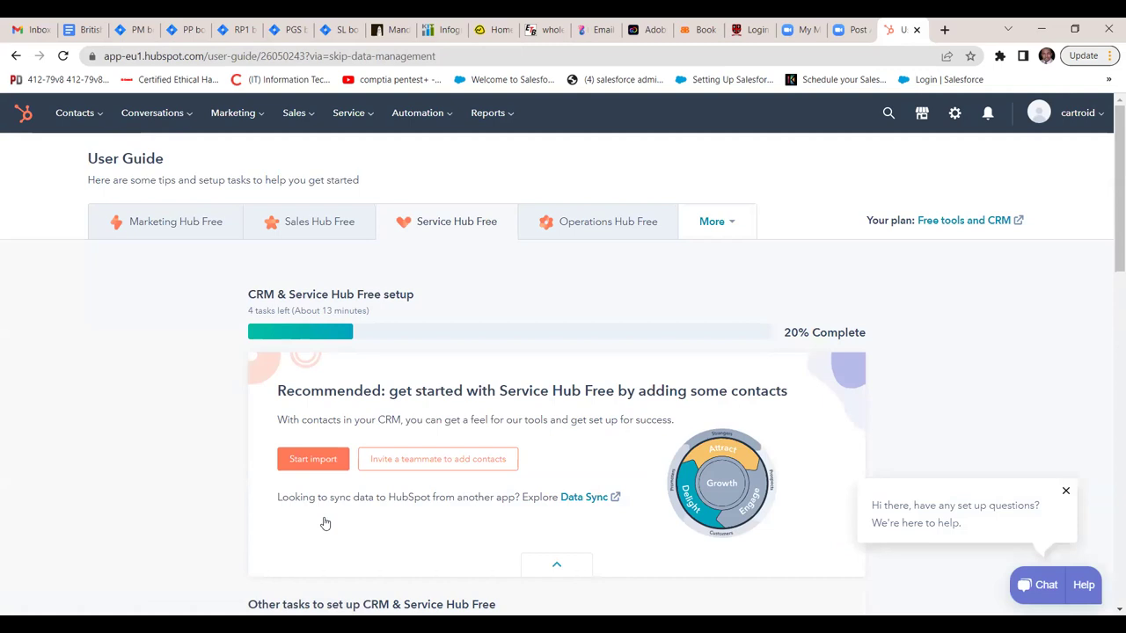
Step: Look through the Service Hub Free user guide and open the Contacts list
scroll(325, 523, "down", 8)
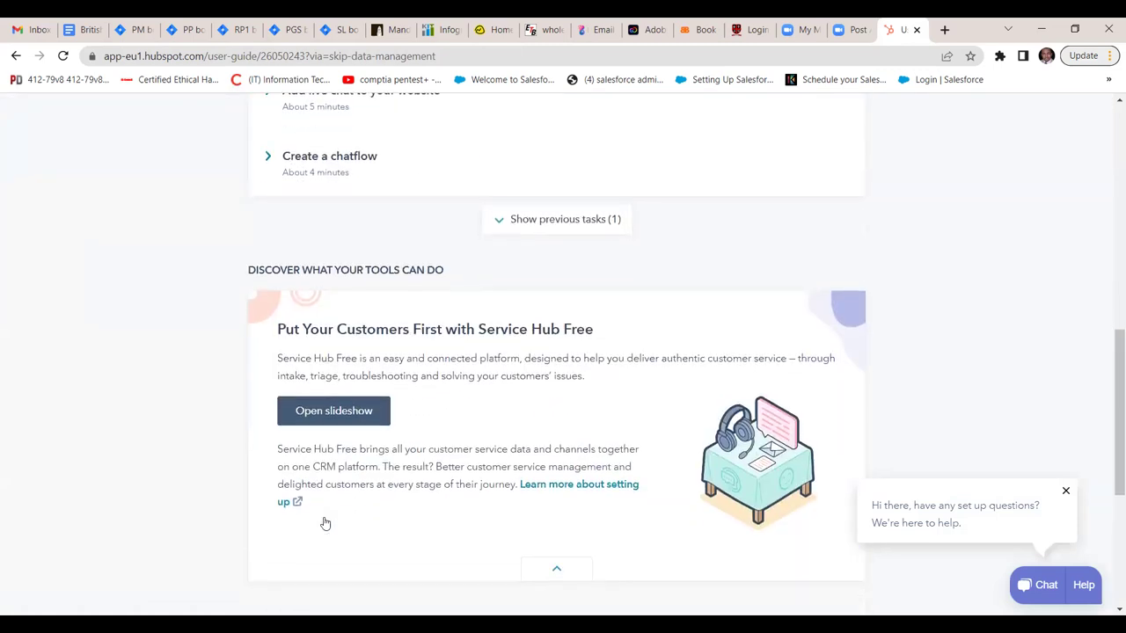
scroll(325, 523, "up", 10)
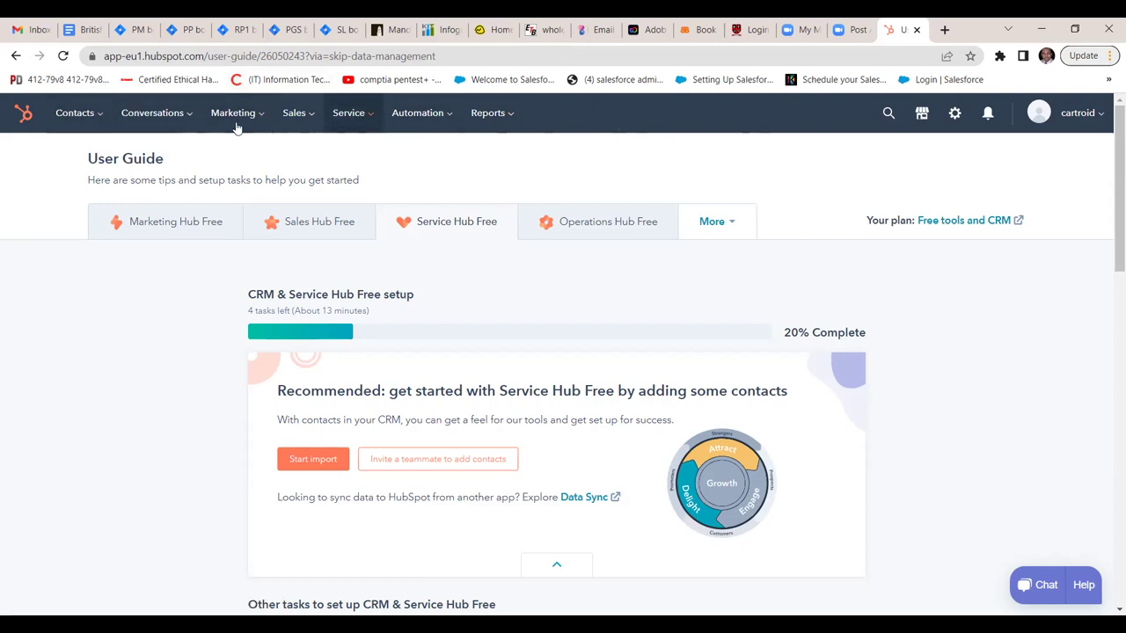
left_click(100, 117)
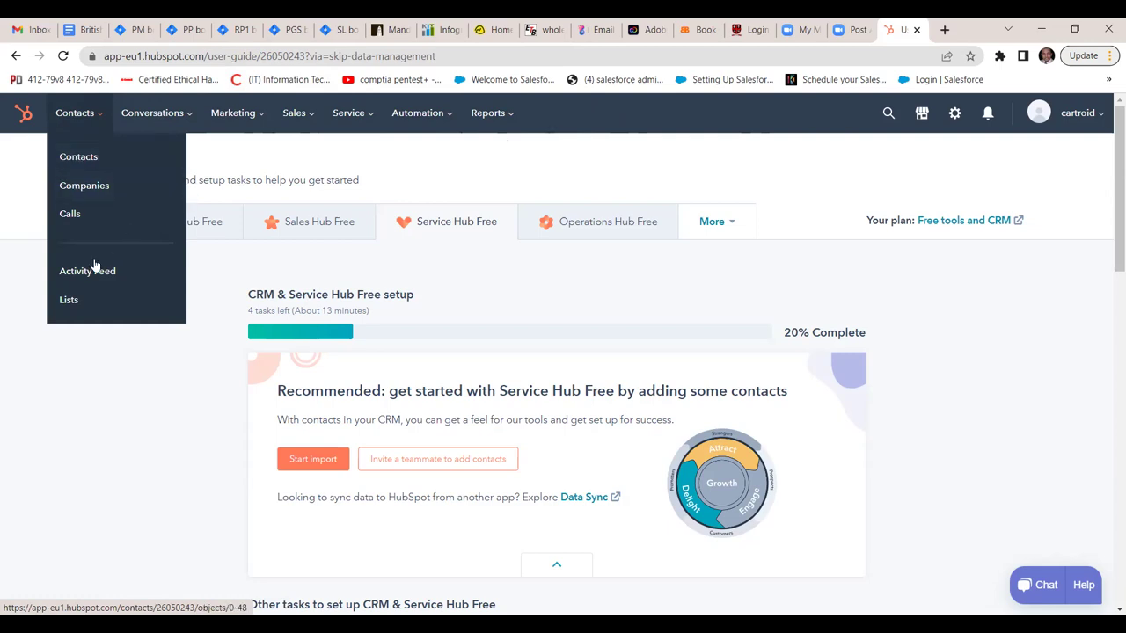
left_click(92, 159)
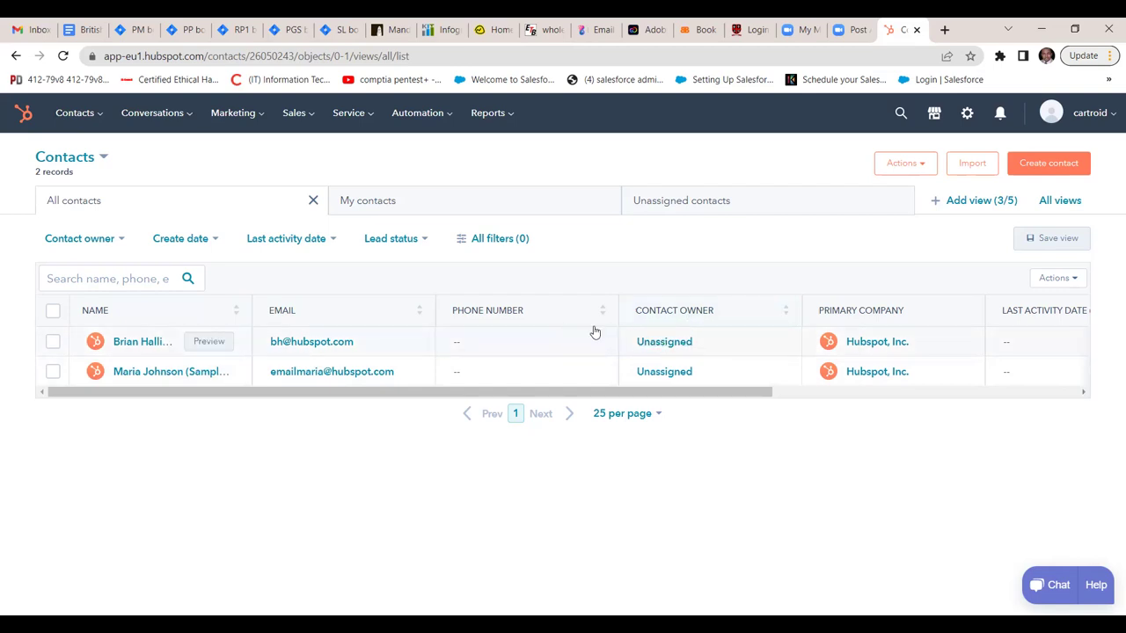
Step: Sort the contacts by contact owner in ascending order and examine the table's columns through to Create Date
left_click(786, 316)
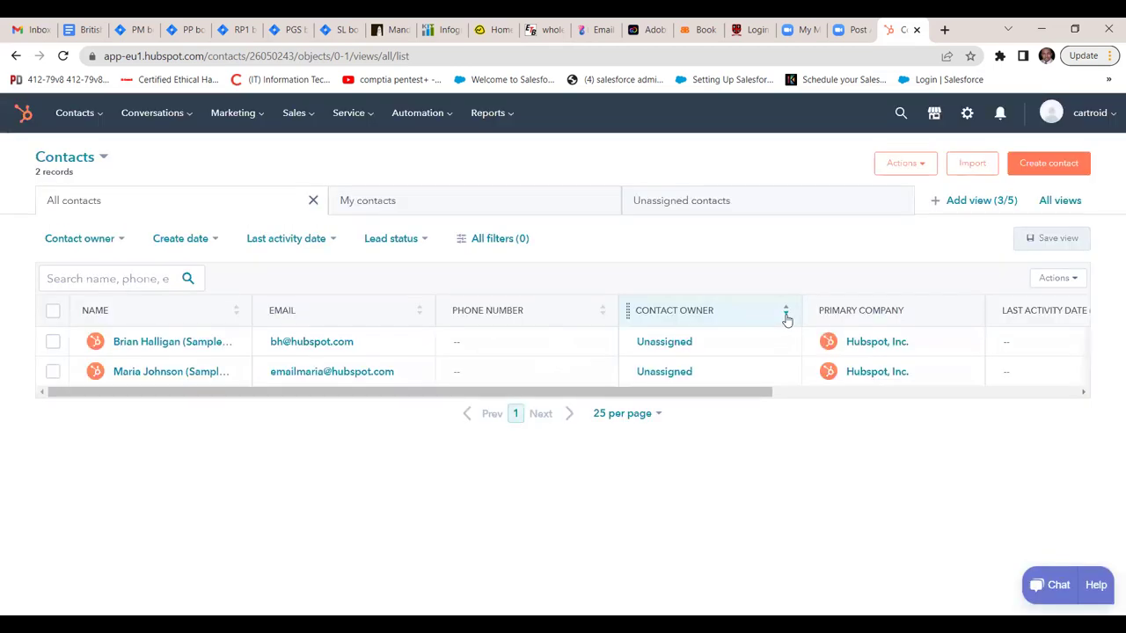
left_click(786, 317)
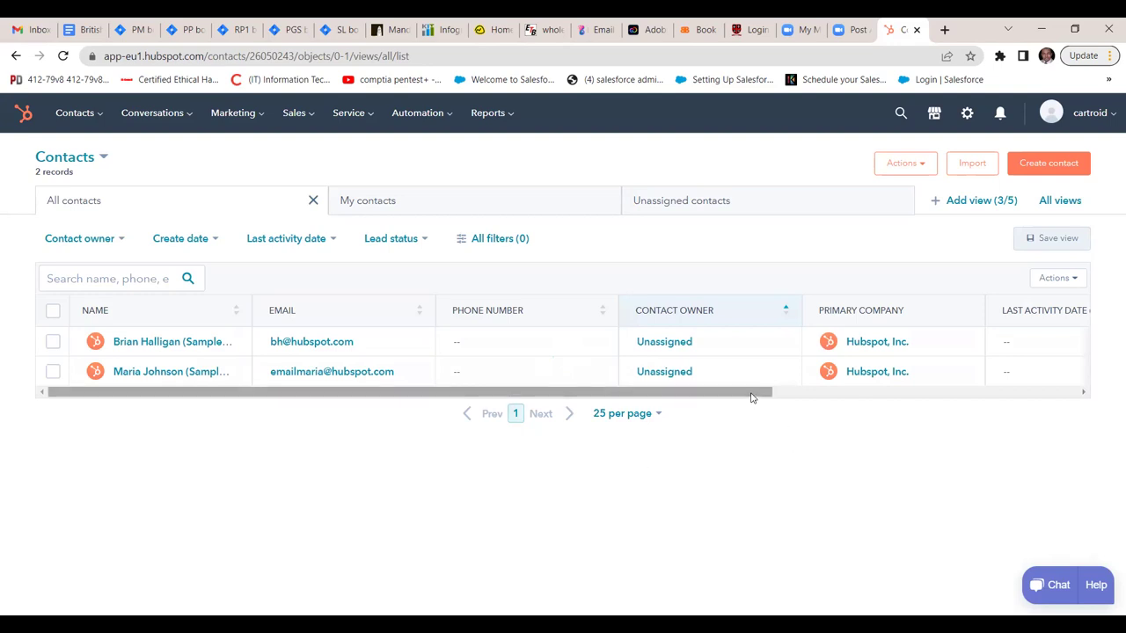
left_click_drag(750, 397, 1108, 394)
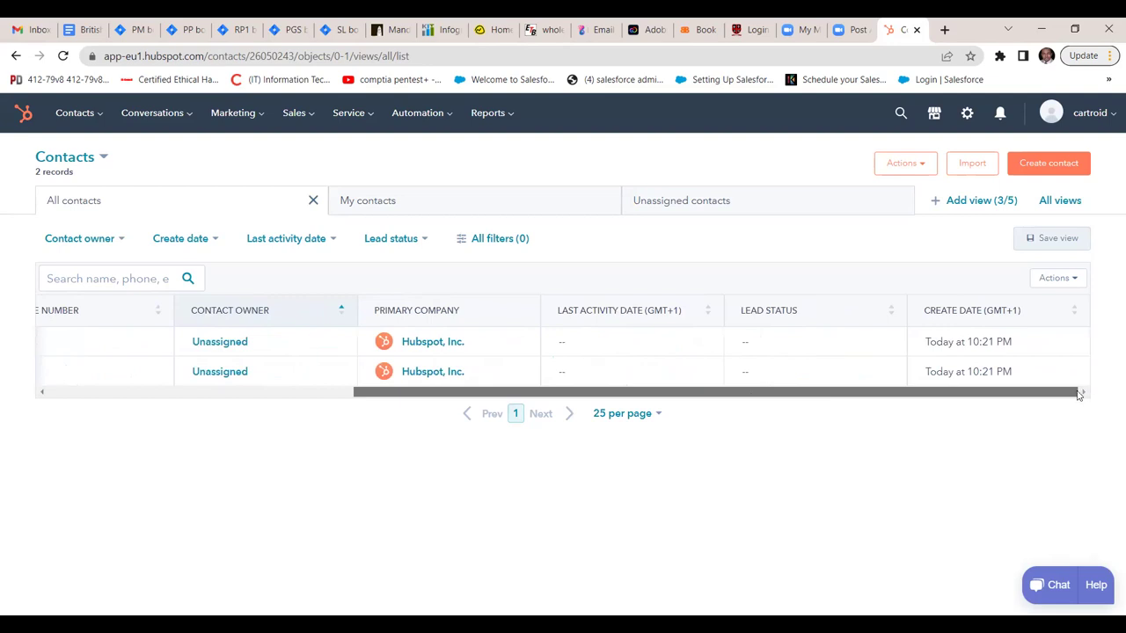
left_click_drag(982, 399, 597, 417)
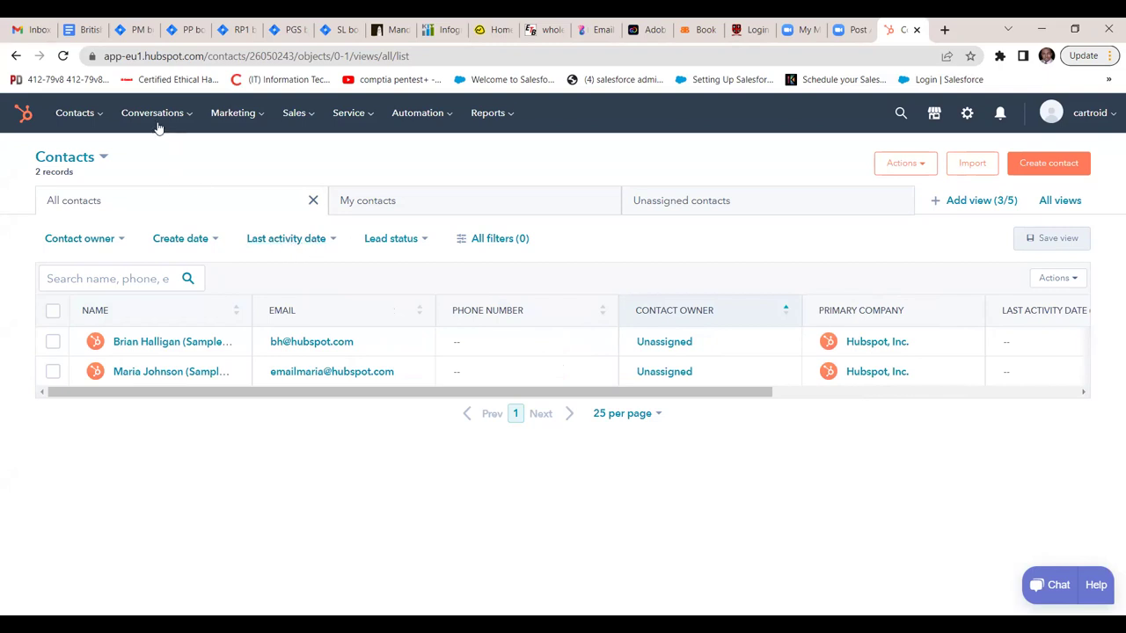
Step: Open the Companies list and review its company record
left_click(102, 117)
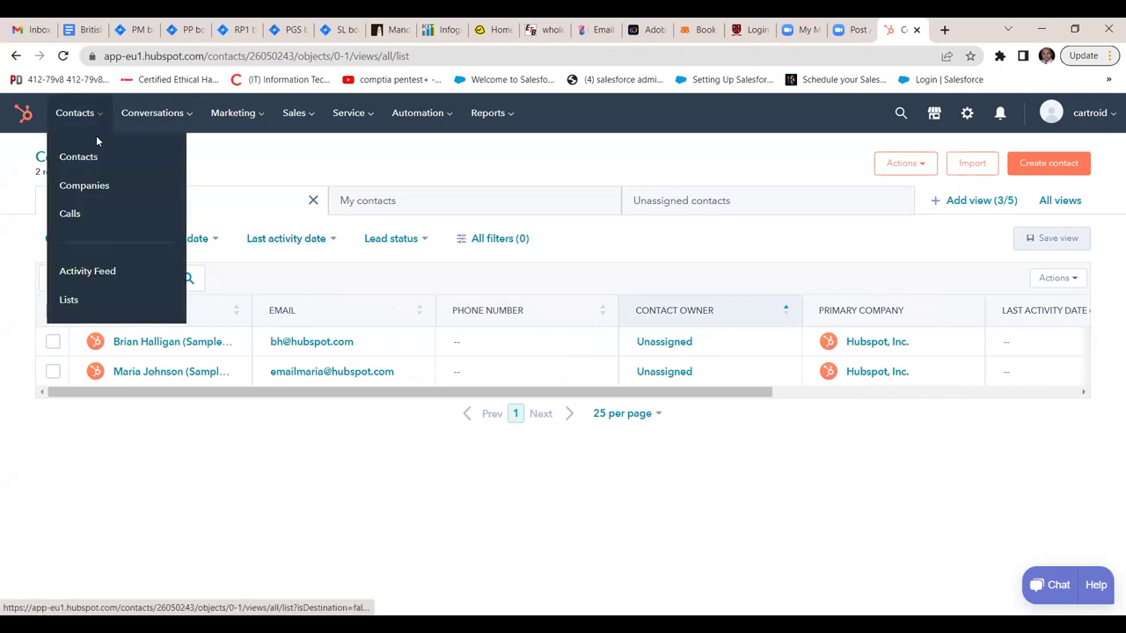
left_click(90, 186)
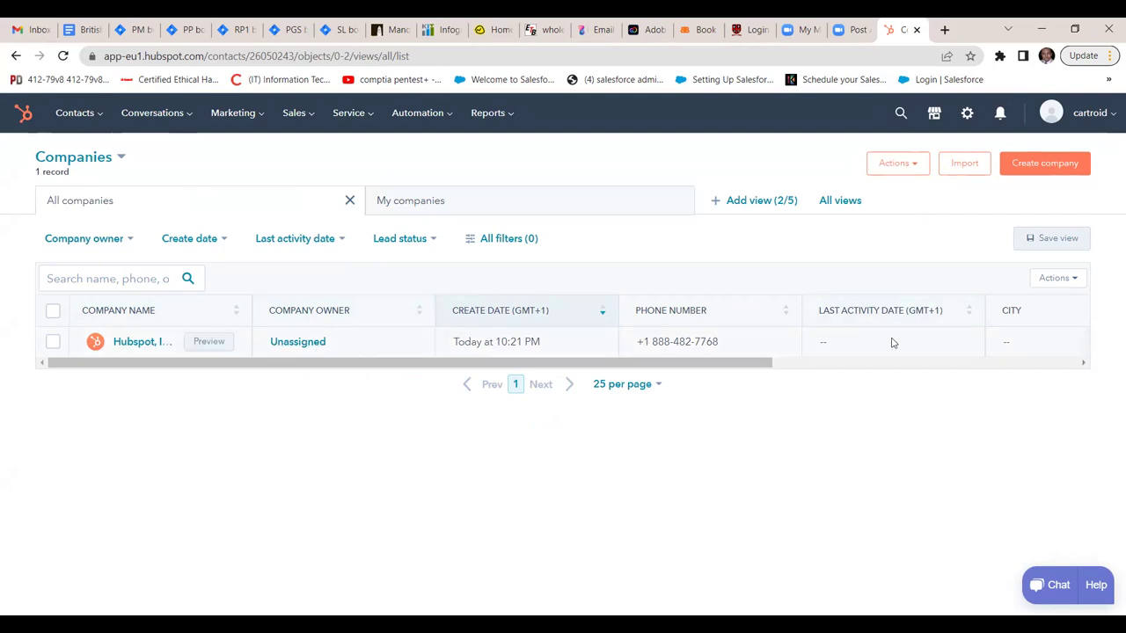
Step: Open the Calls list and view the transcript availability filter for recorded calls
left_click(102, 118)
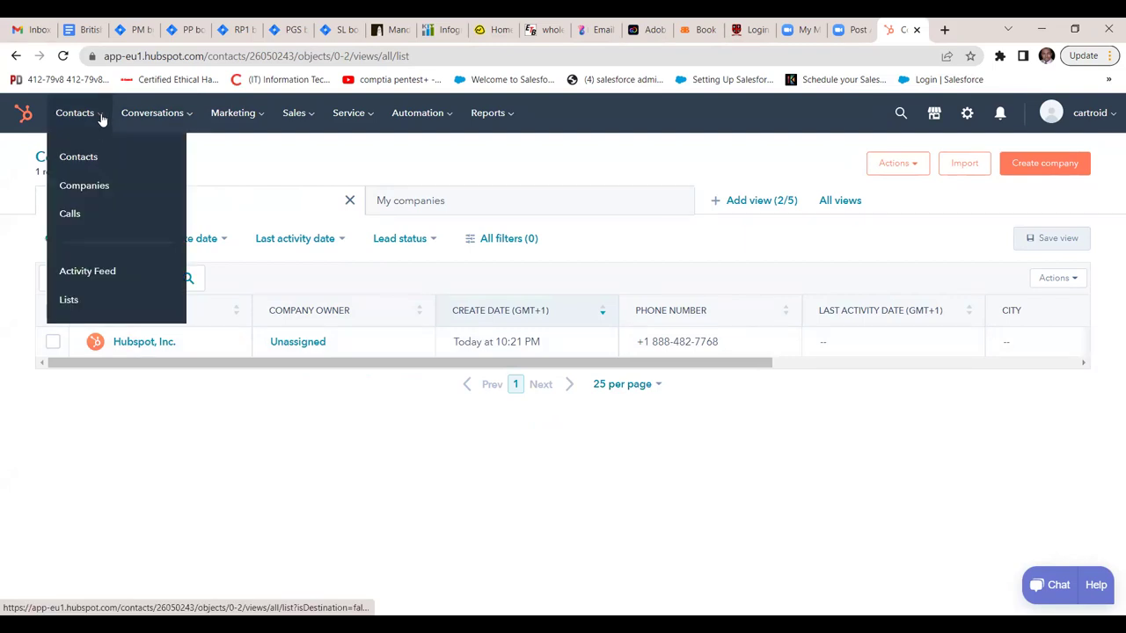
left_click(70, 215)
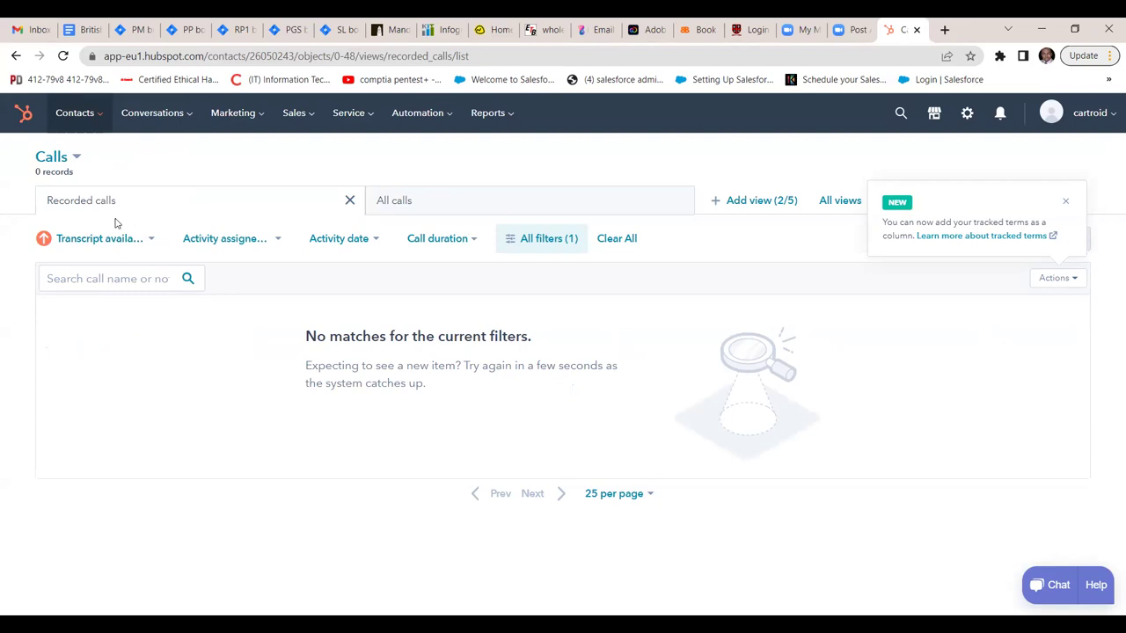
left_click(150, 240)
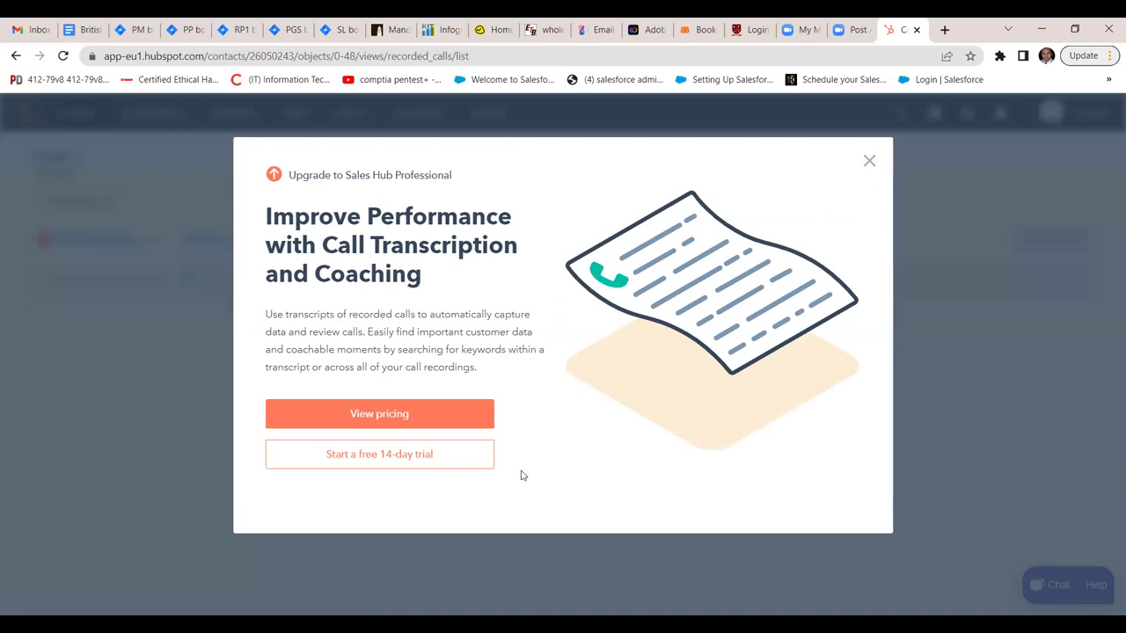
Step: Dismiss the call transcription upgrade offer and look through the Activity Feed with its sample activity
left_click(868, 157)
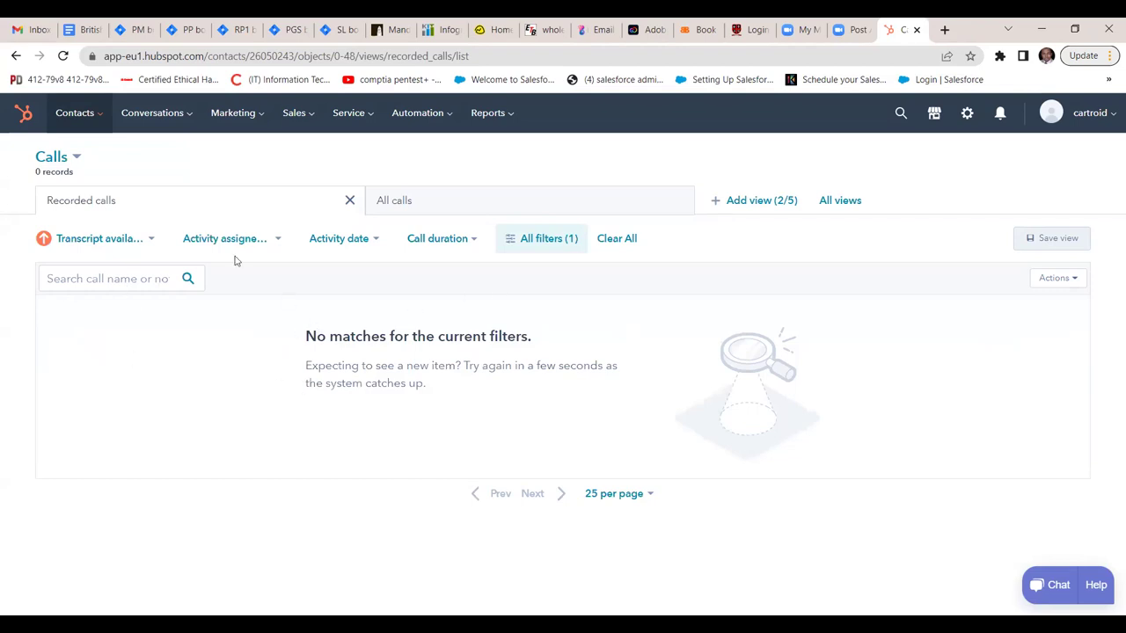
left_click(98, 116)
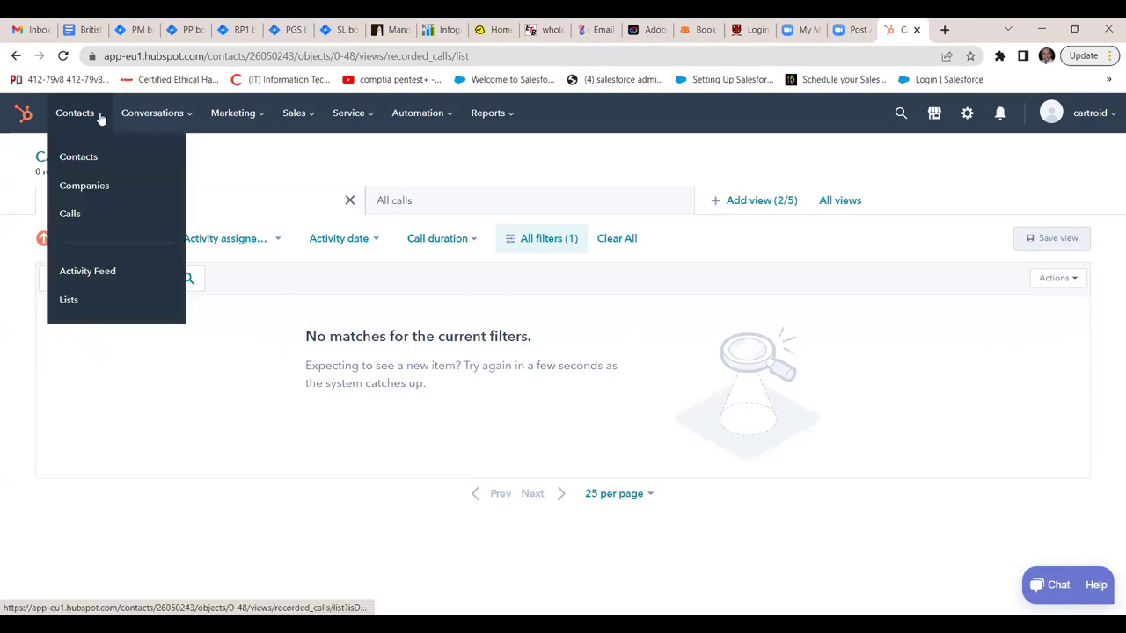
left_click(92, 273)
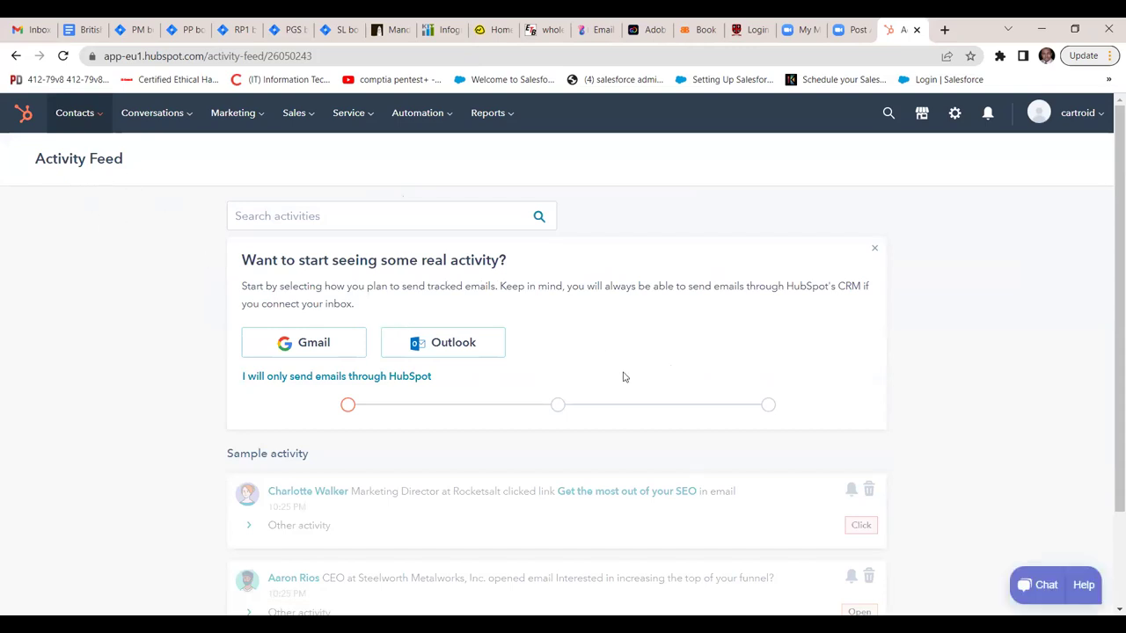
scroll(623, 377, "down", 2)
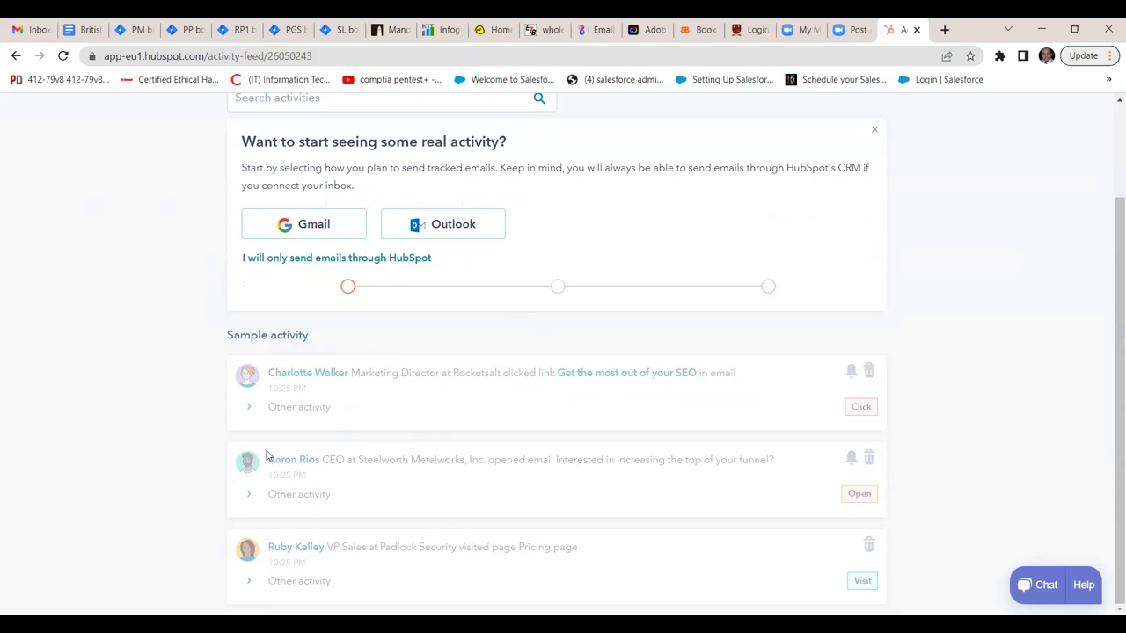
scroll(174, 479, "up", 2)
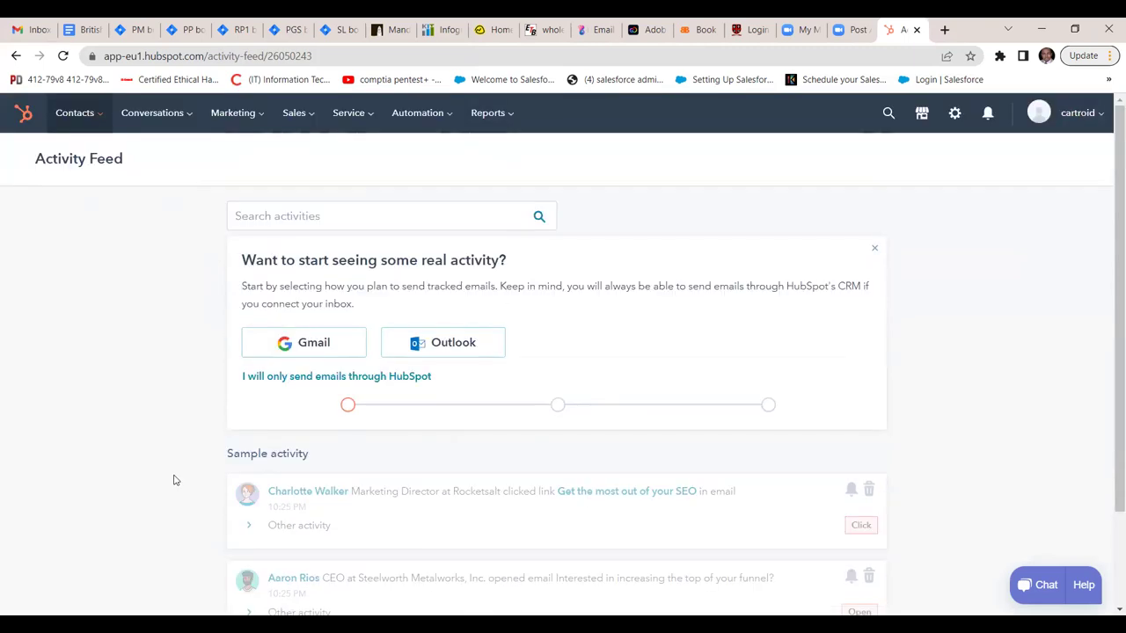
Step: View the Lists page for contacts and open the Conversations Inbox to see its channel options
left_click(101, 120)
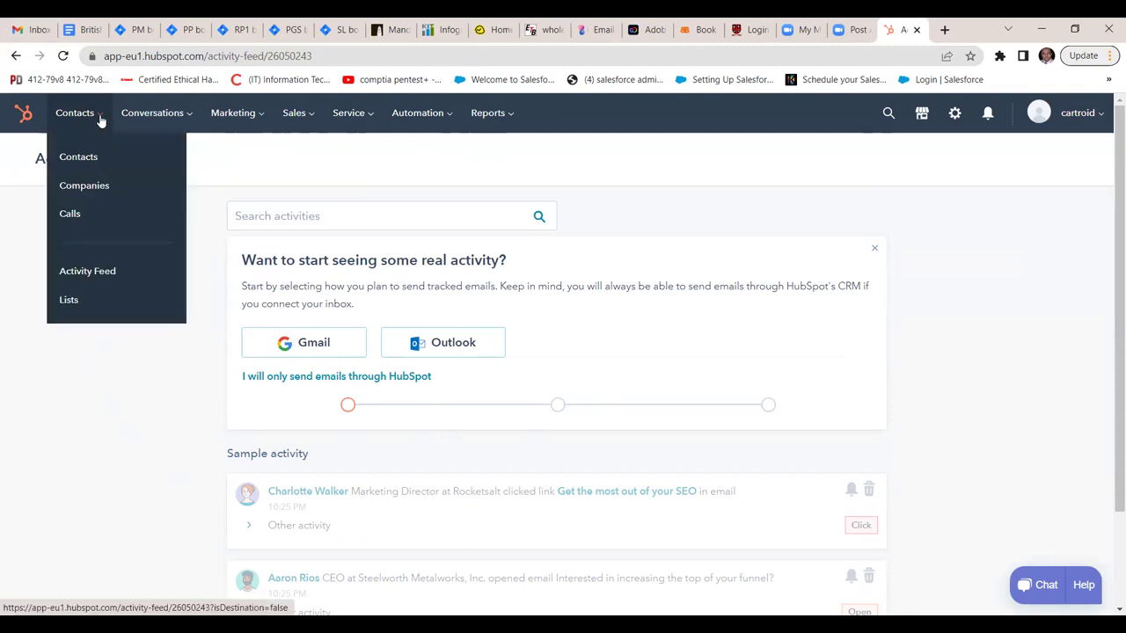
left_click(69, 301)
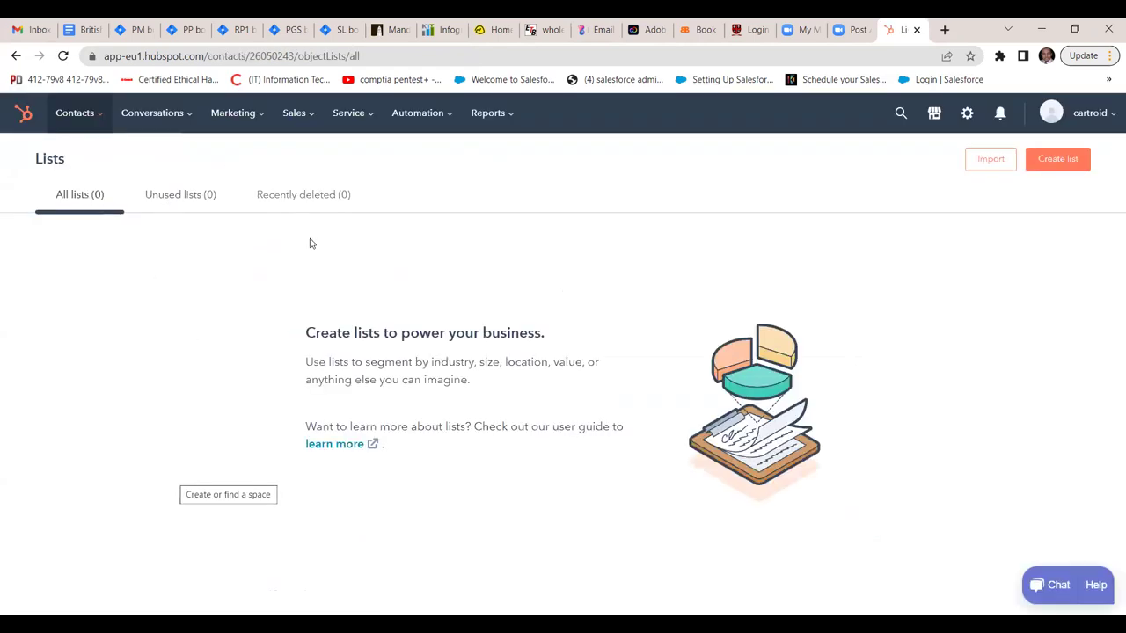
left_click(188, 120)
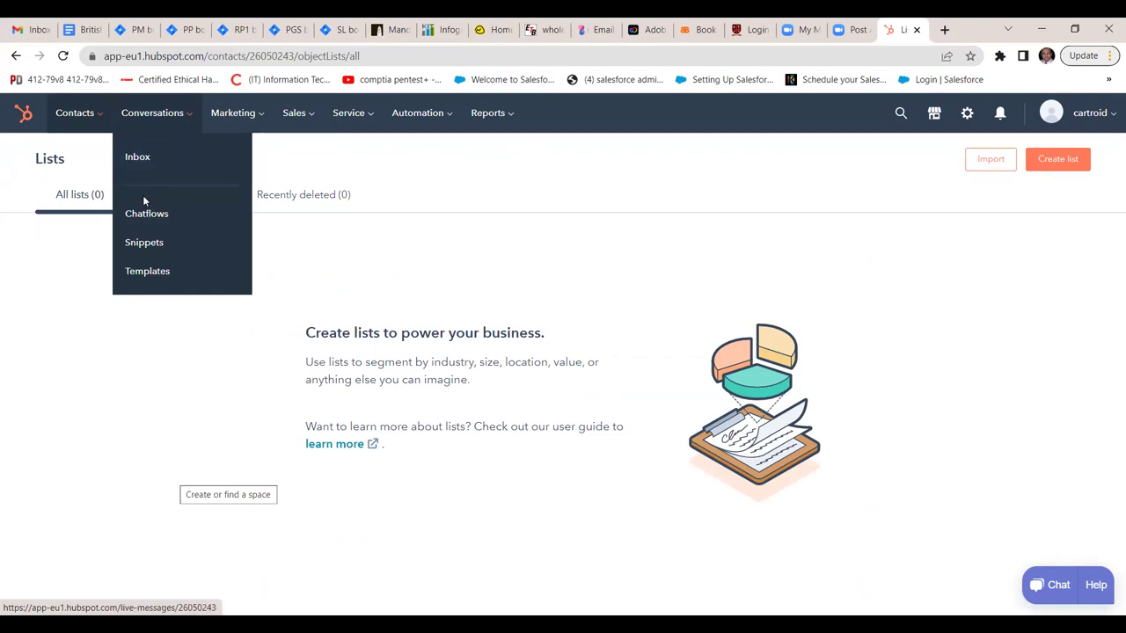
left_click(137, 157)
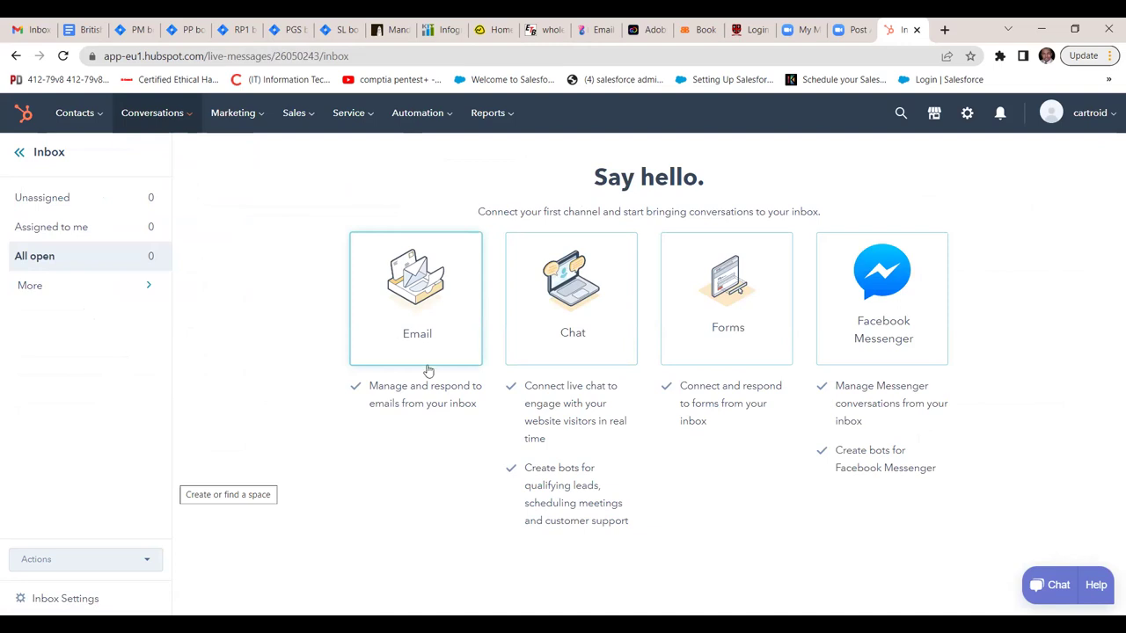
Step: Open Chatflows, view its Facebook Messenger section and look over the remaining Conversations tools
mouse_move(188, 118)
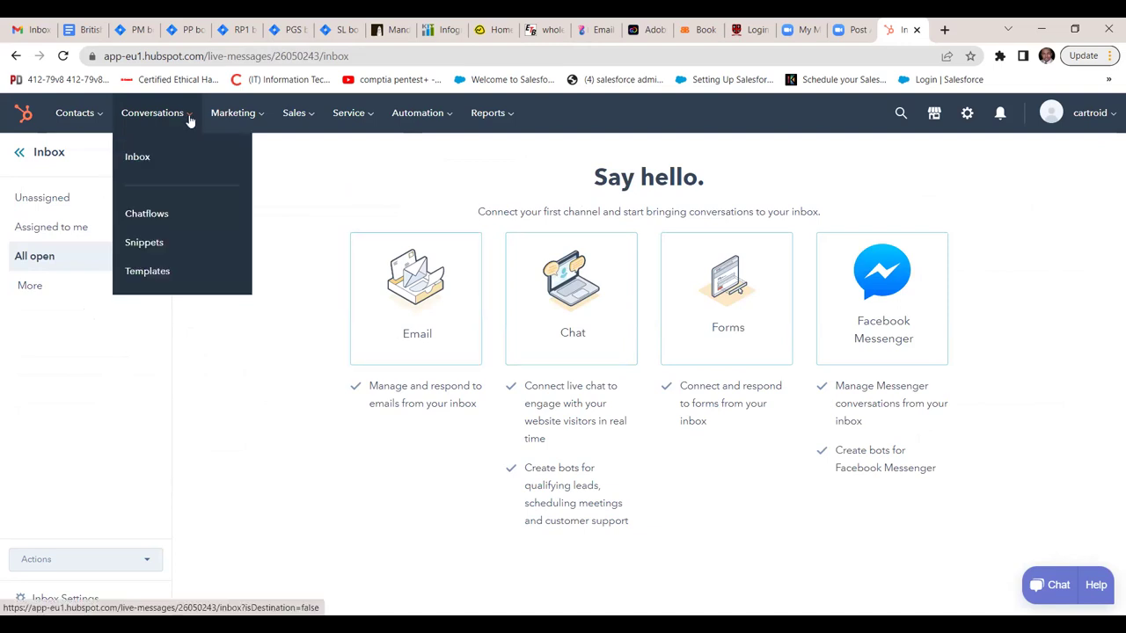
left_click(149, 216)
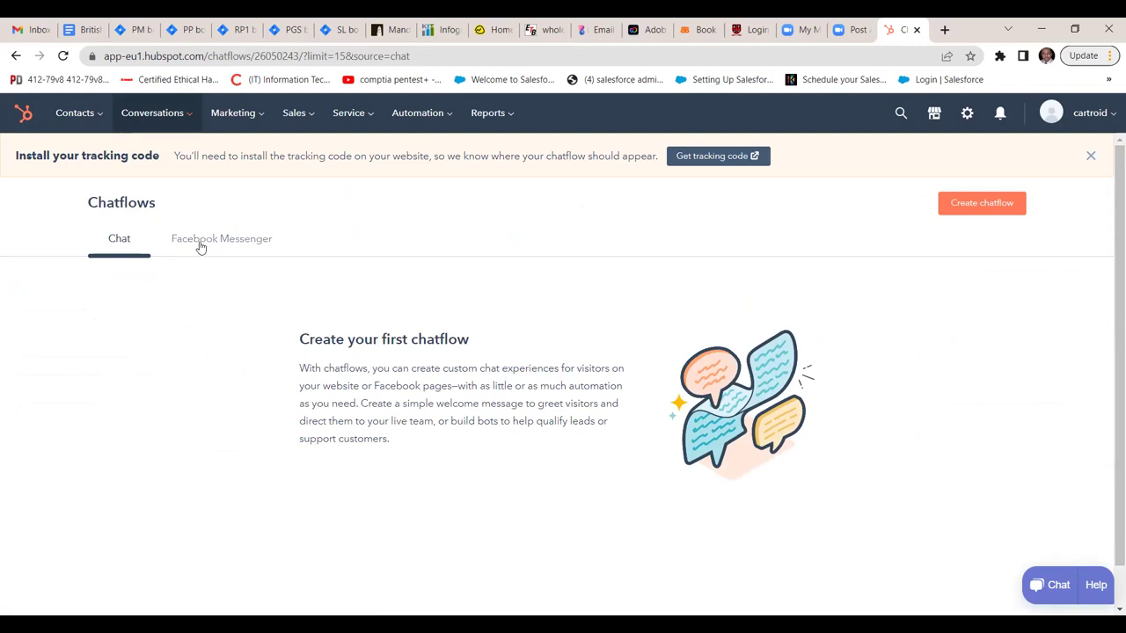
left_click(219, 247)
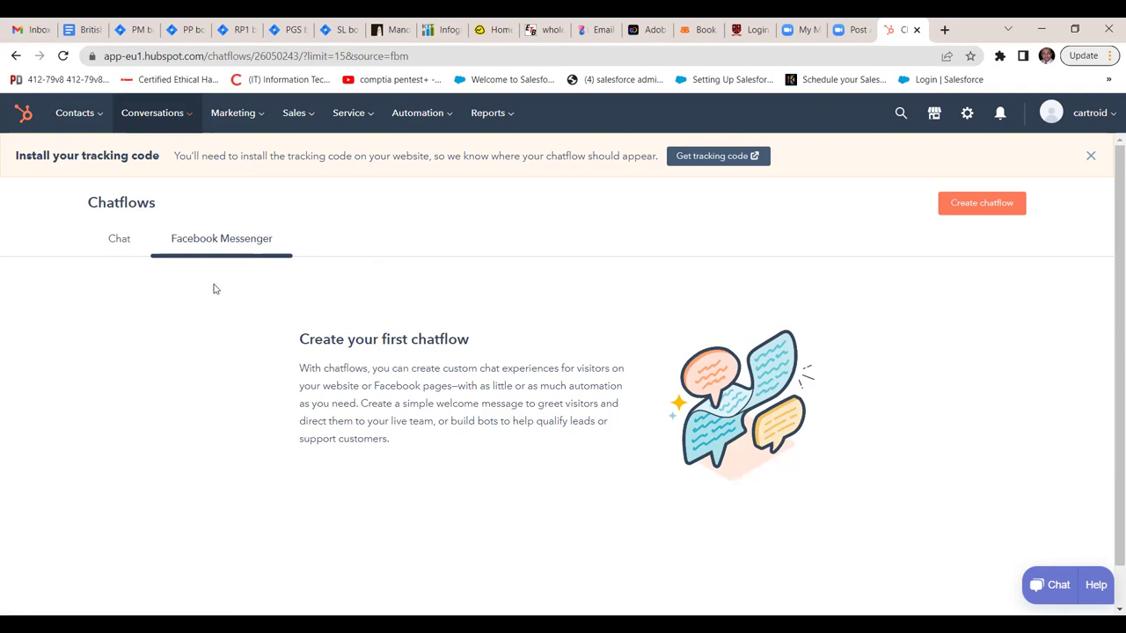
left_click(188, 120)
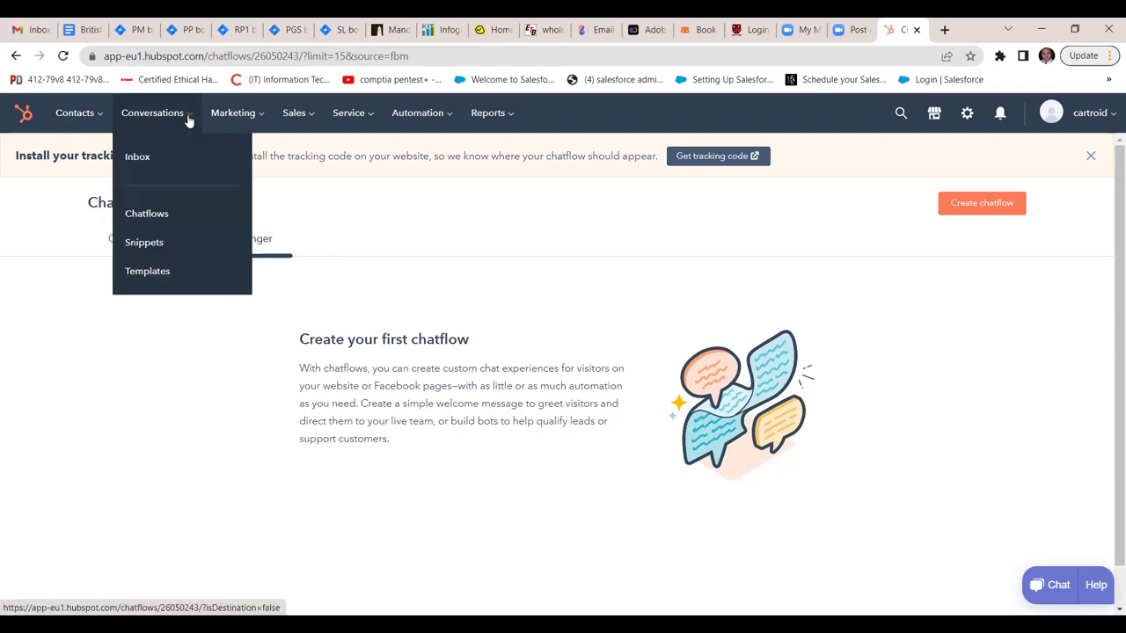
left_click(168, 219)
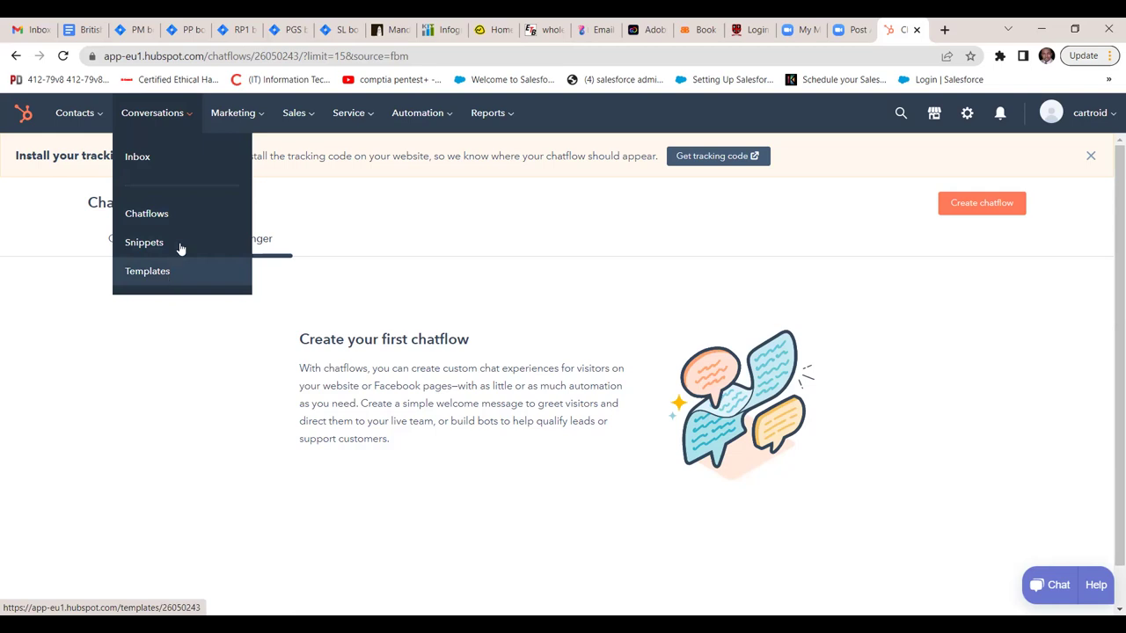
left_click(295, 221)
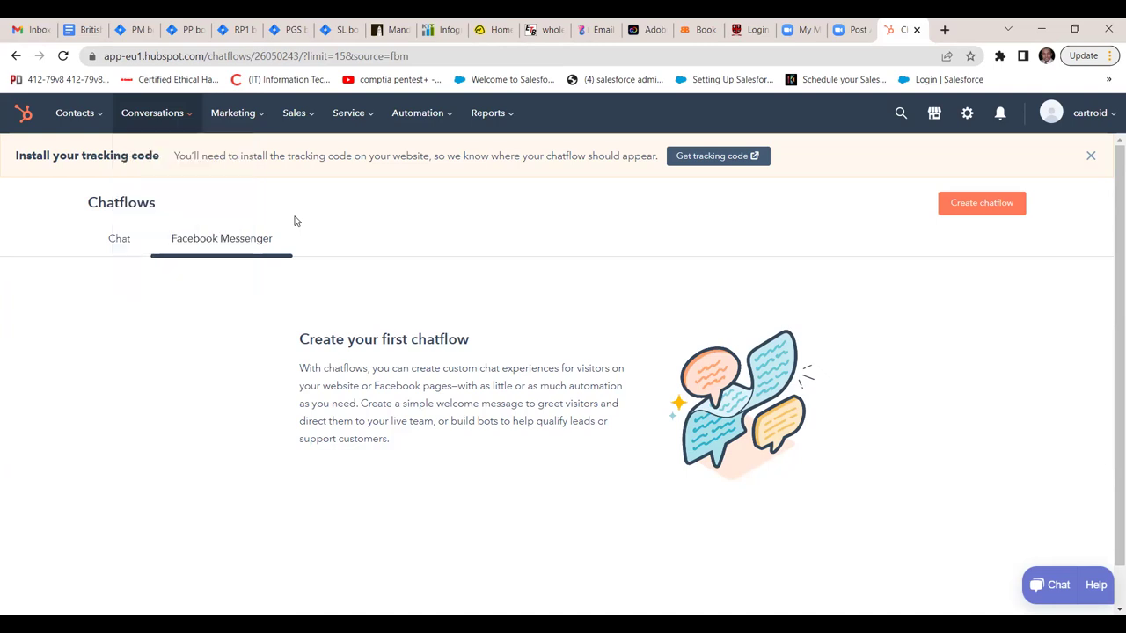
Step: Look over the available Marketing tools and examine the Social feature's Marketing Hub Professional page
left_click(259, 120)
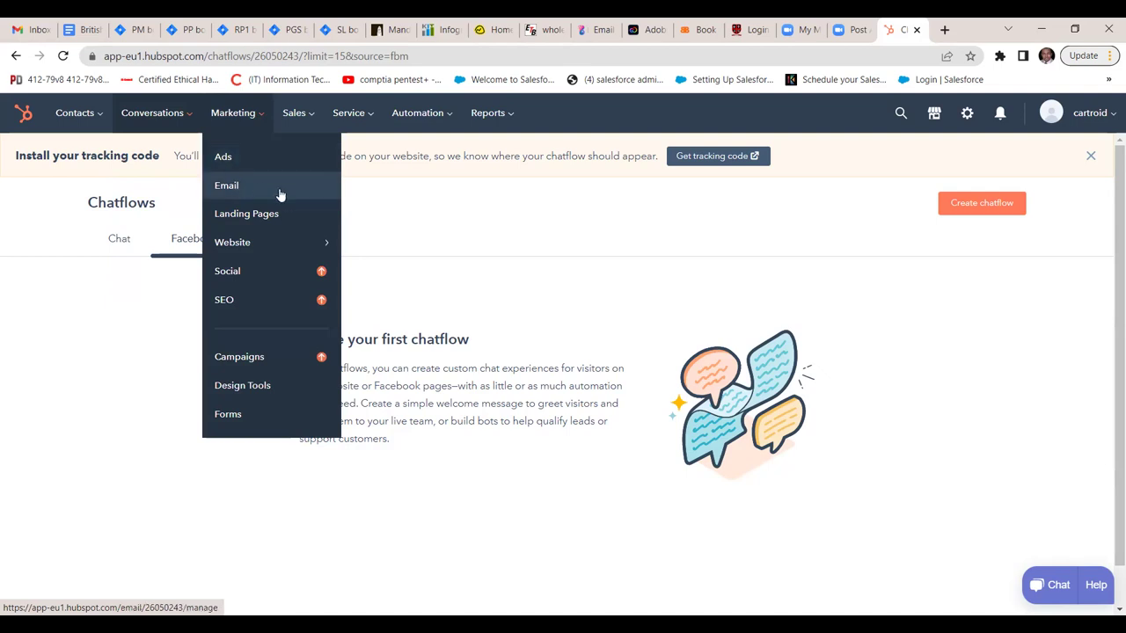
mouse_move(264, 243)
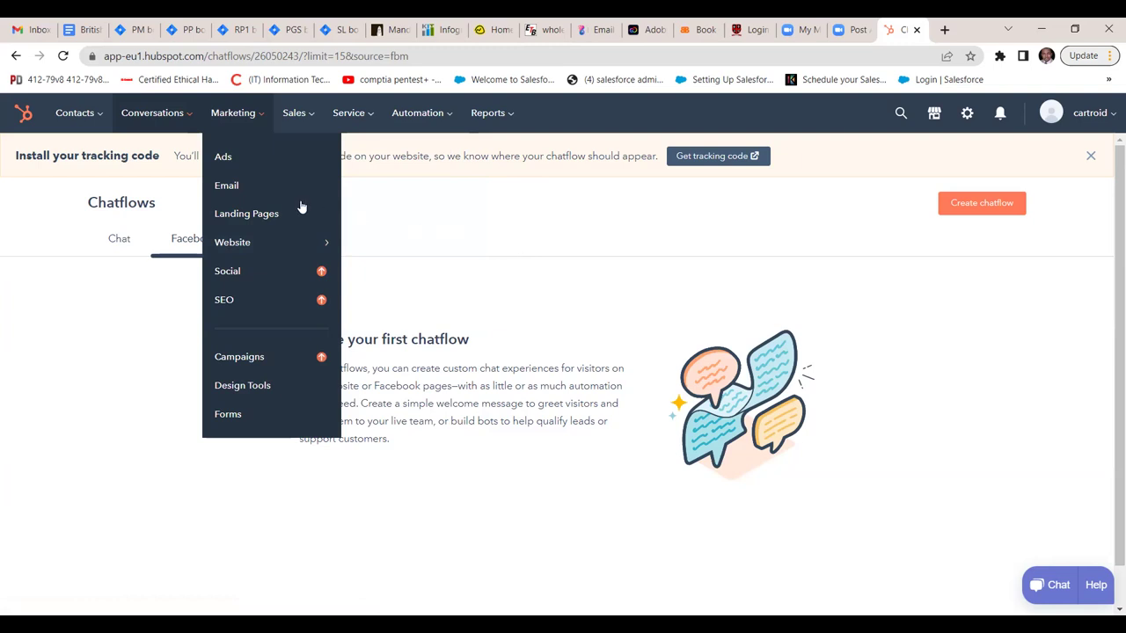
left_click(253, 123)
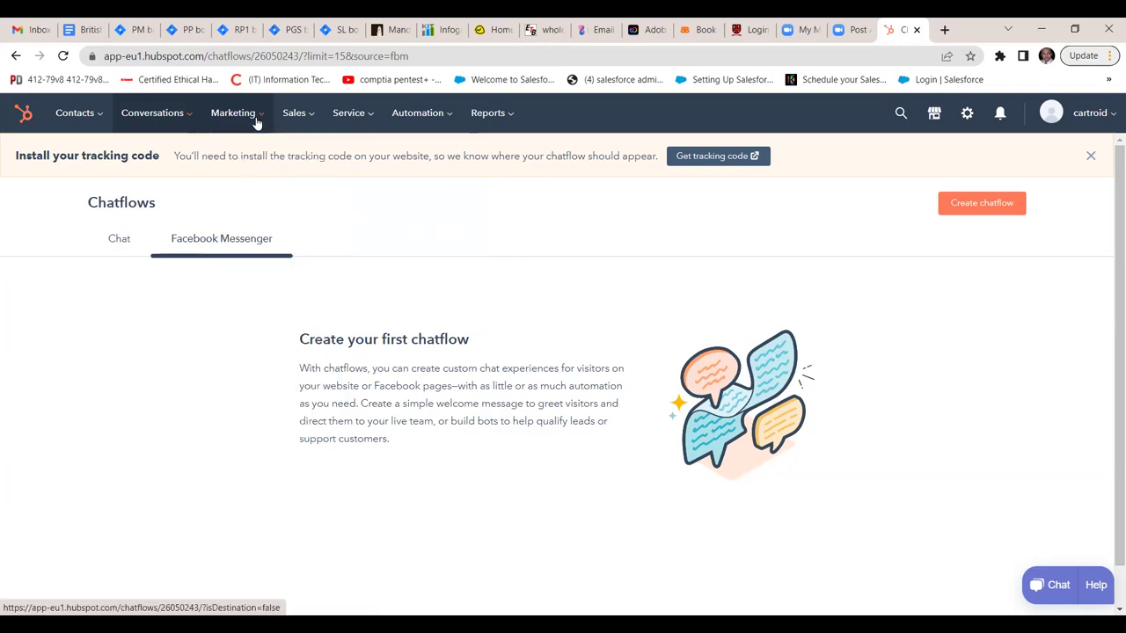
left_click(260, 120)
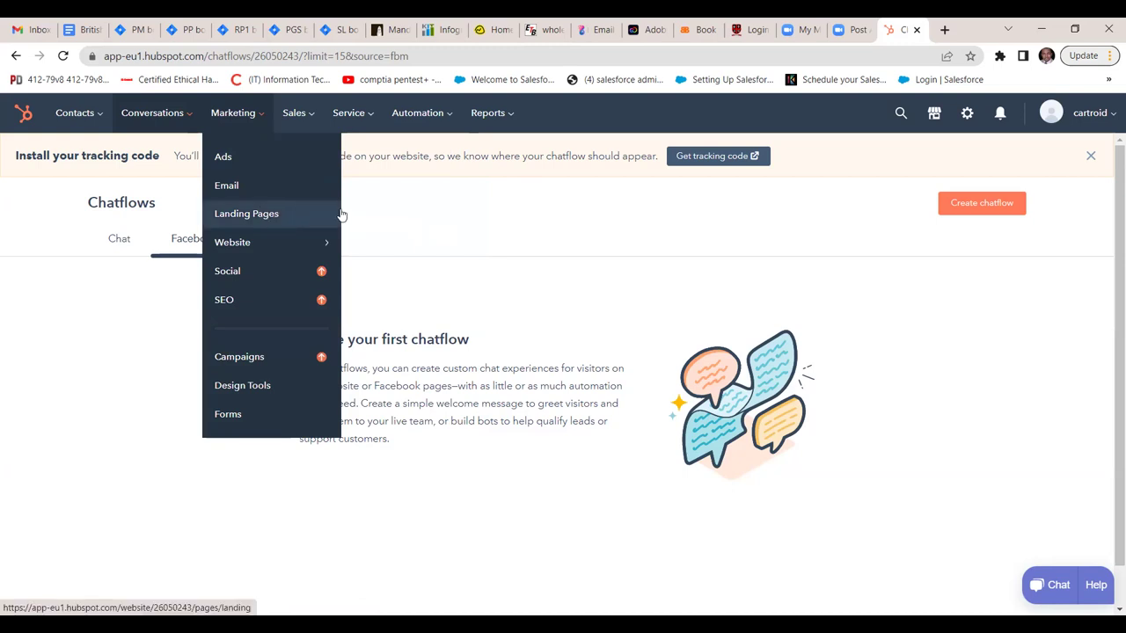
mouse_move(258, 251)
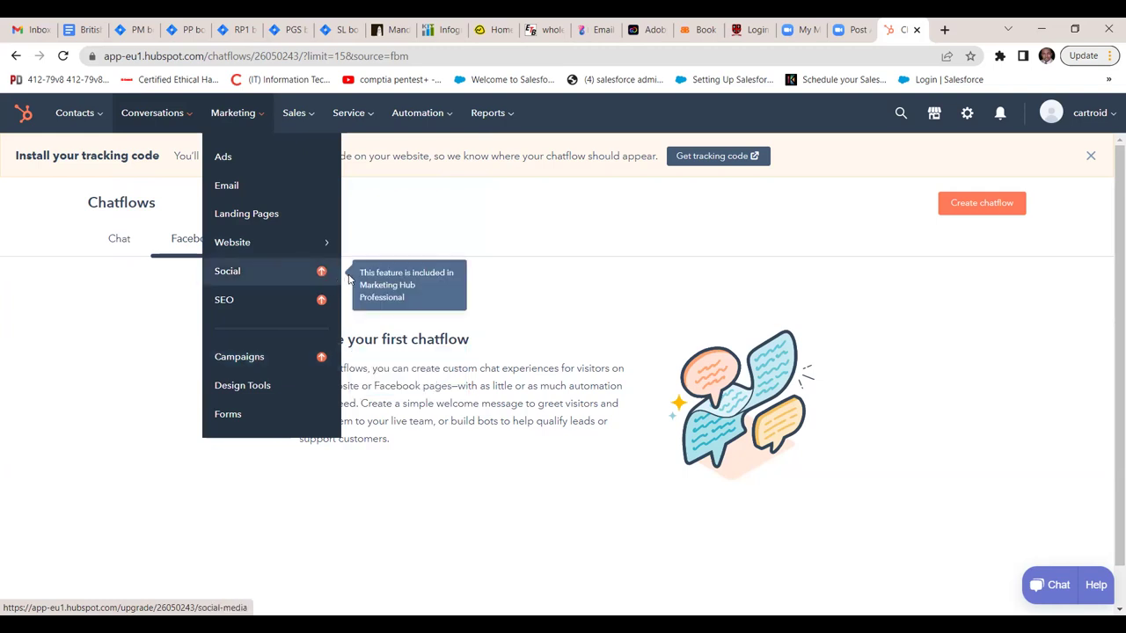
left_click(265, 279)
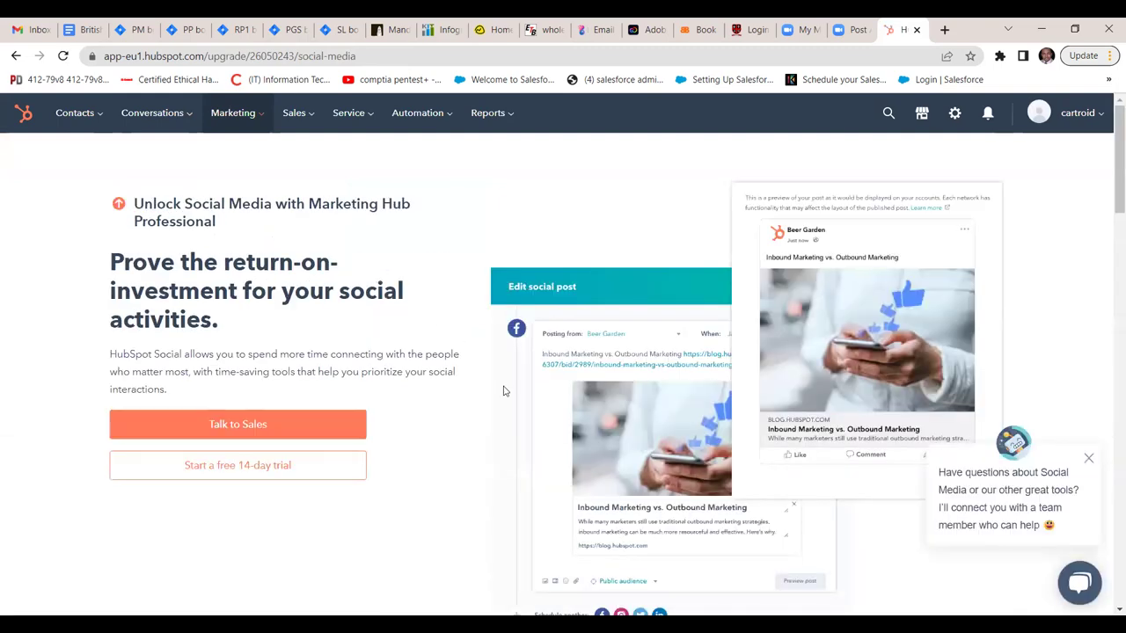
scroll(504, 391, "down", 2)
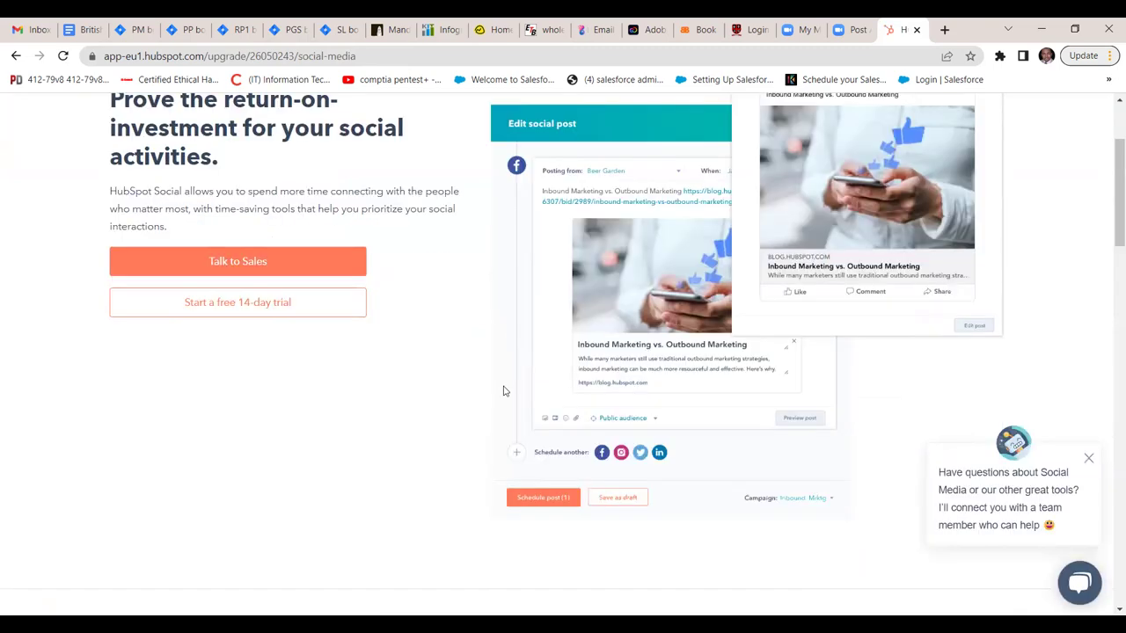
scroll(504, 390, "up", 2)
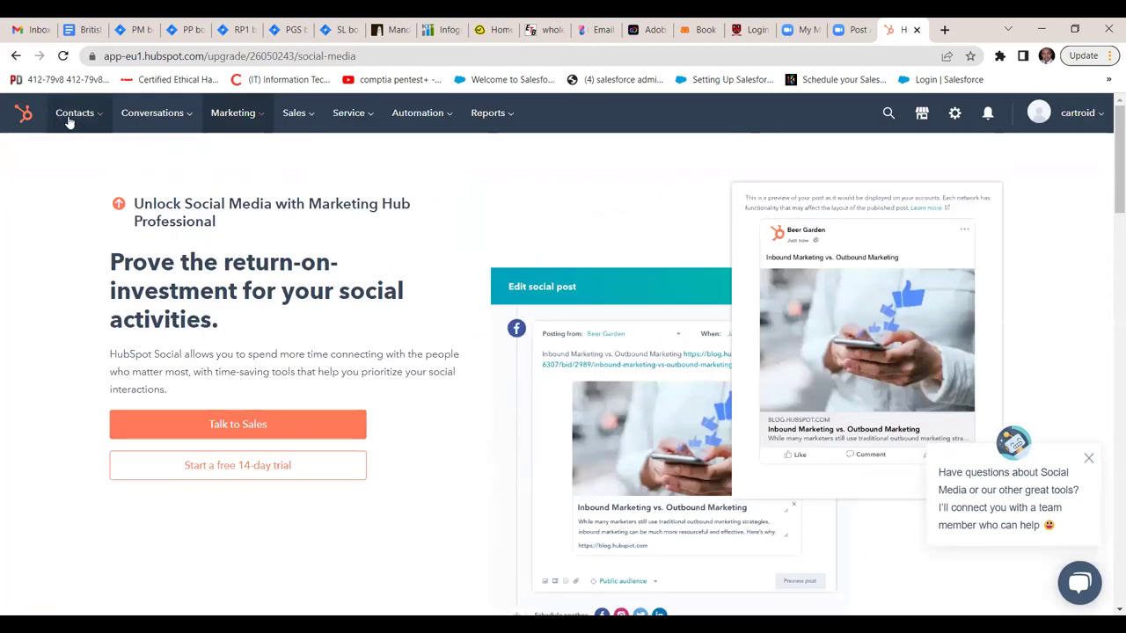
Step: Review the tools offered for Contacts, Marketing and Sales, including deals, tasks, documents, meetings and quotes
left_click(100, 124)
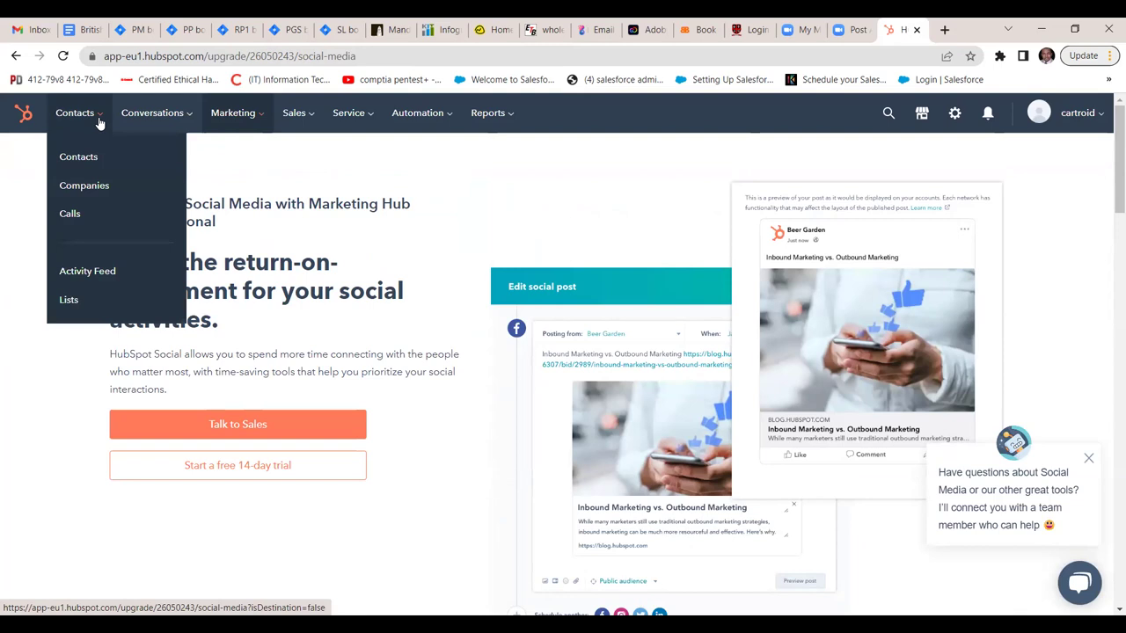
mouse_move(204, 139)
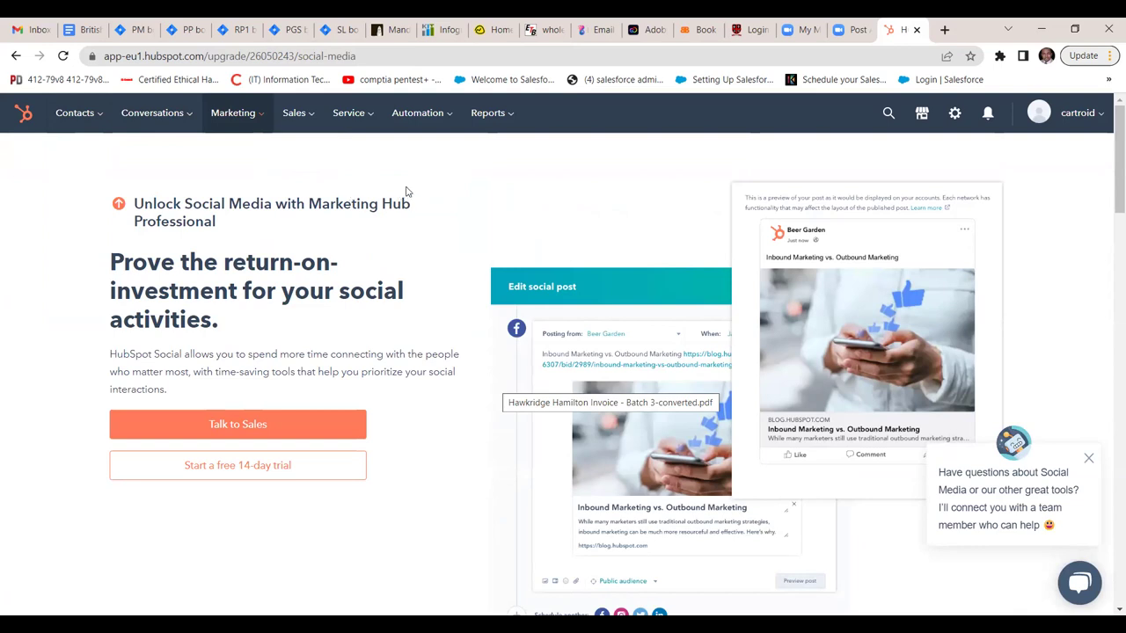
left_click(309, 120)
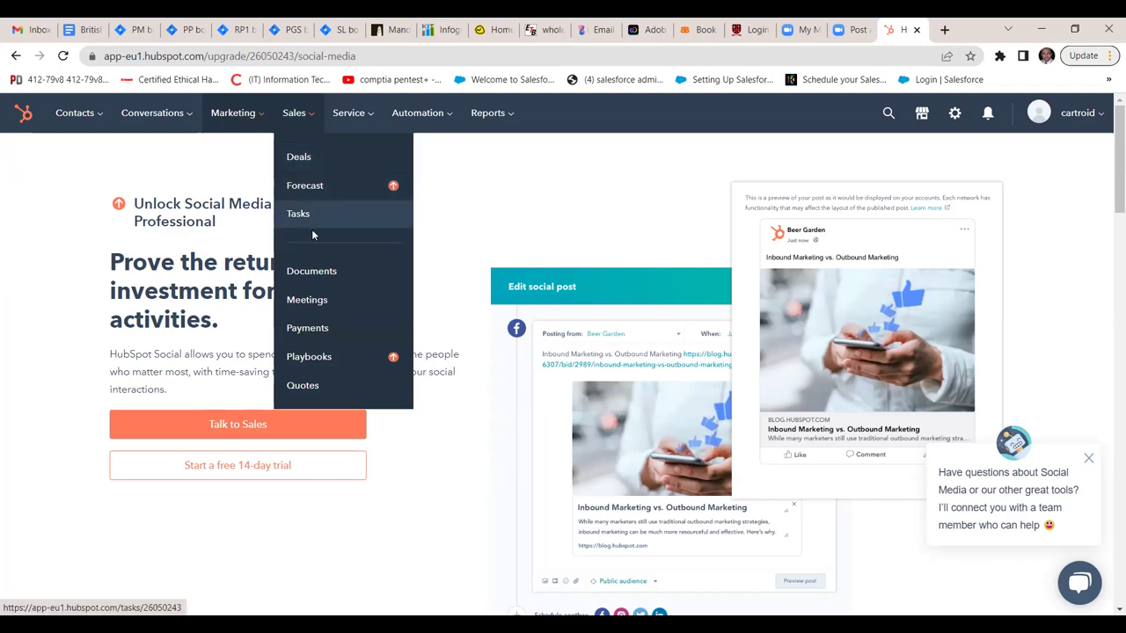
mouse_move(98, 120)
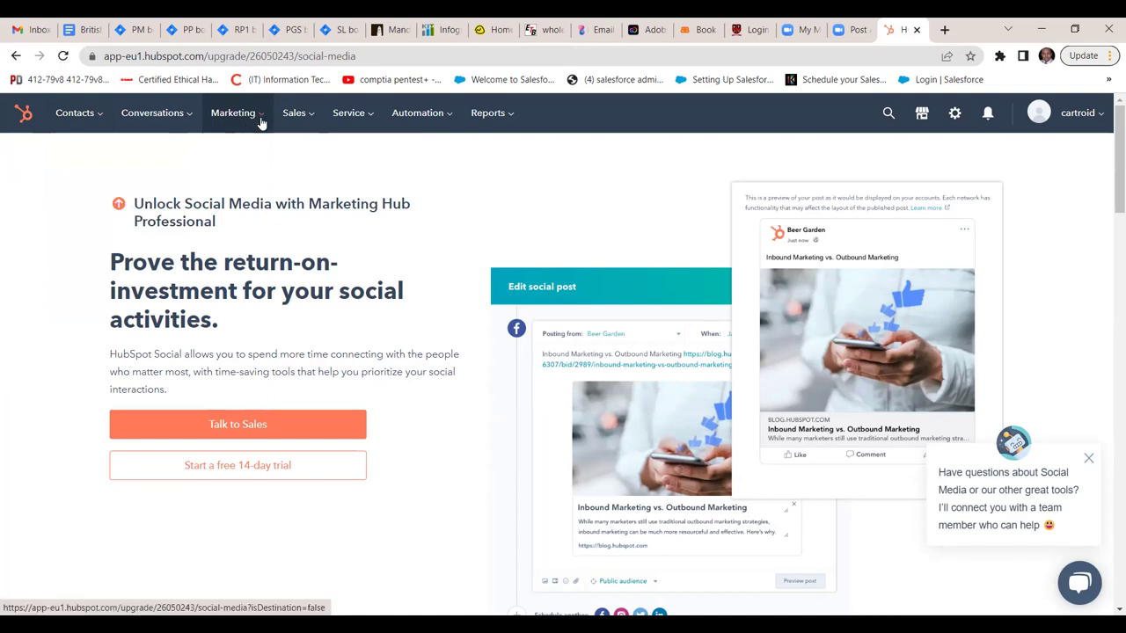
left_click(261, 122)
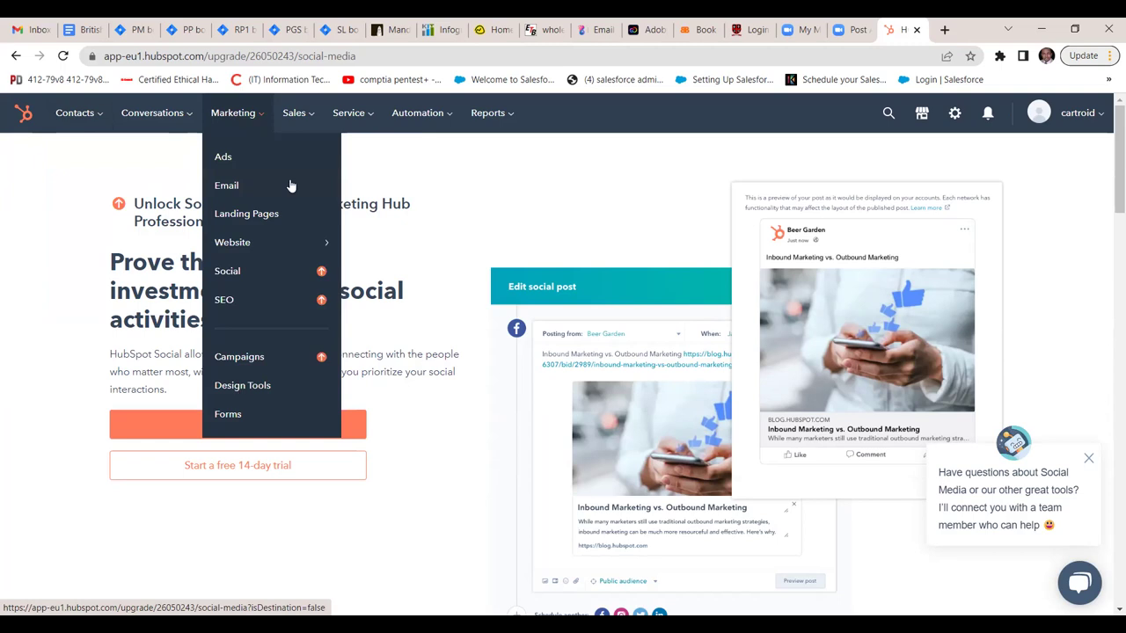
left_click_drag(376, 161, 307, 122)
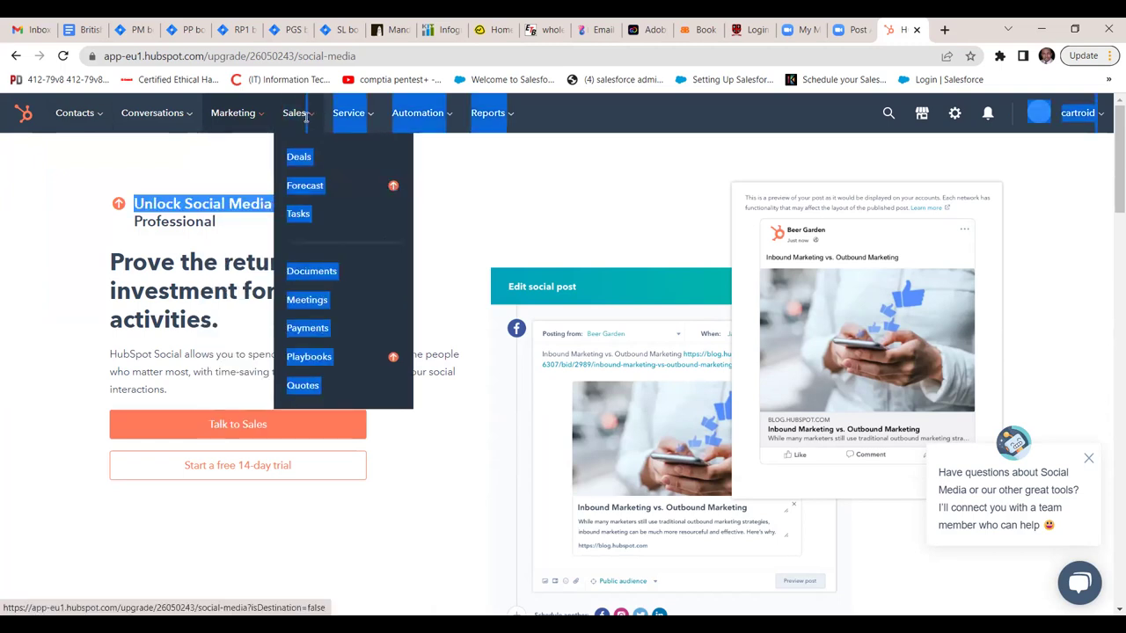
mouse_move(304, 124)
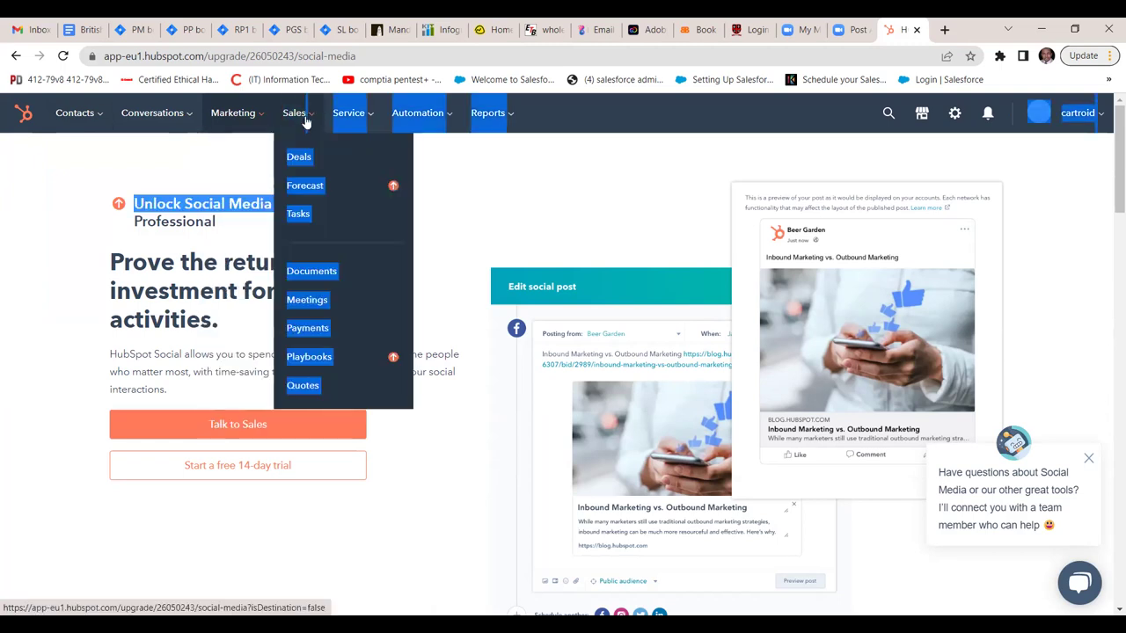
left_click(224, 165)
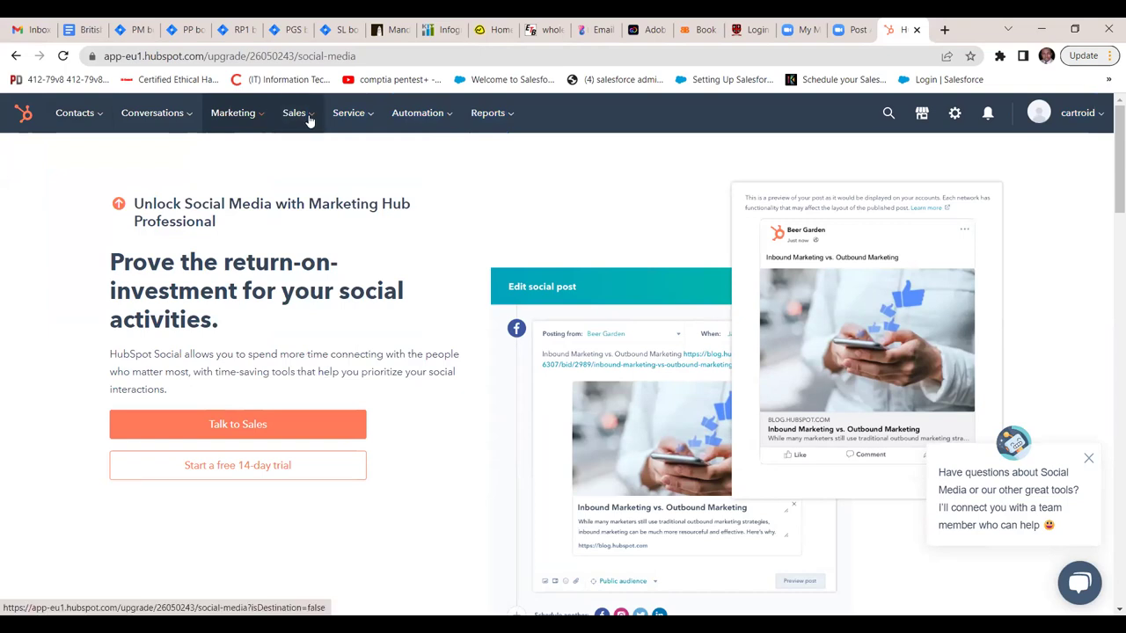
mouse_move(309, 120)
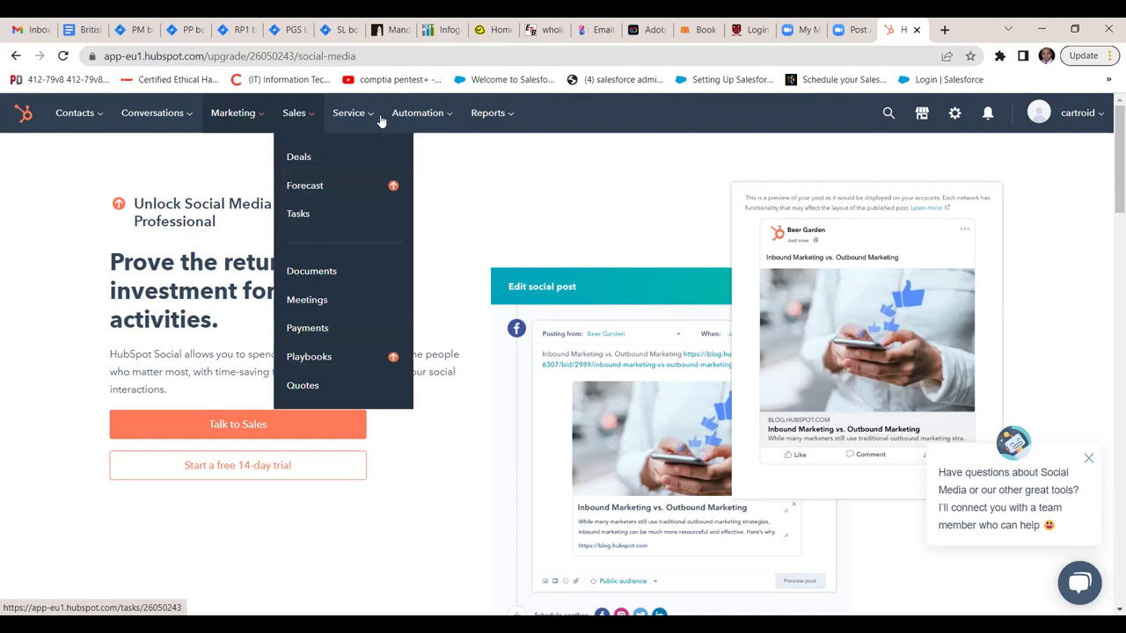
Step: Open the Tickets list among the Service tools and review the other Service options
mouse_move(381, 120)
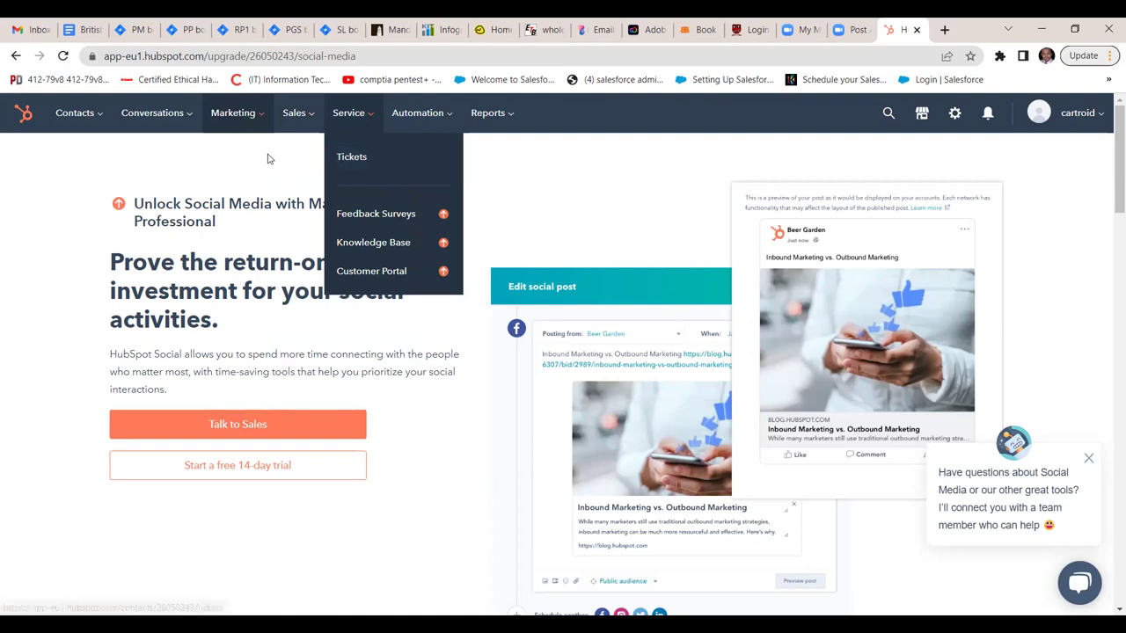
left_click(352, 159)
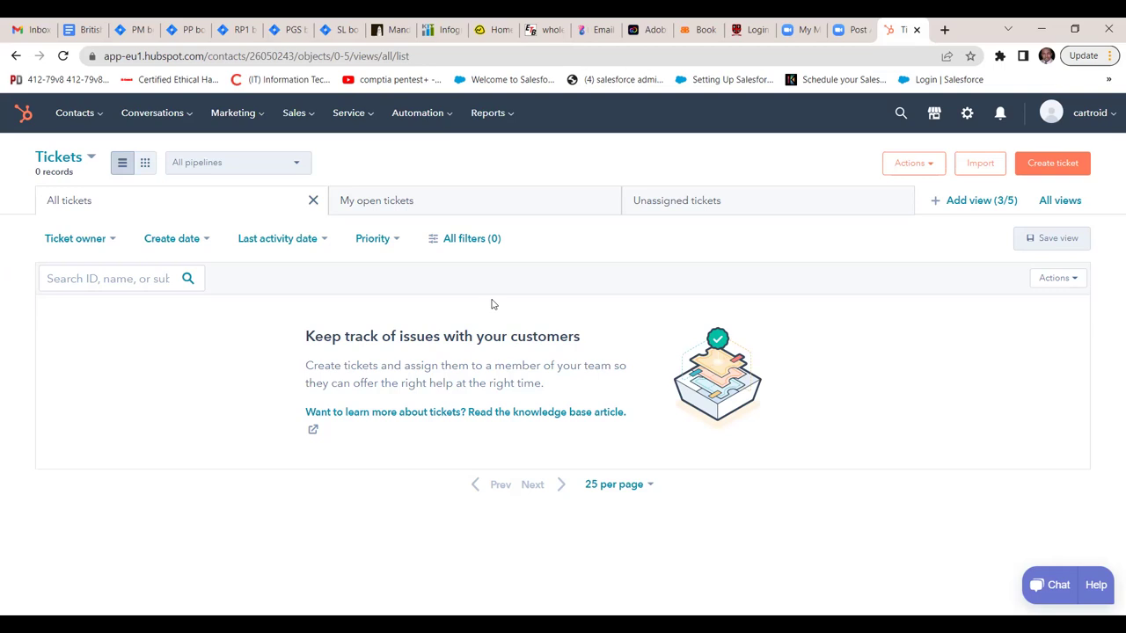
left_click(371, 123)
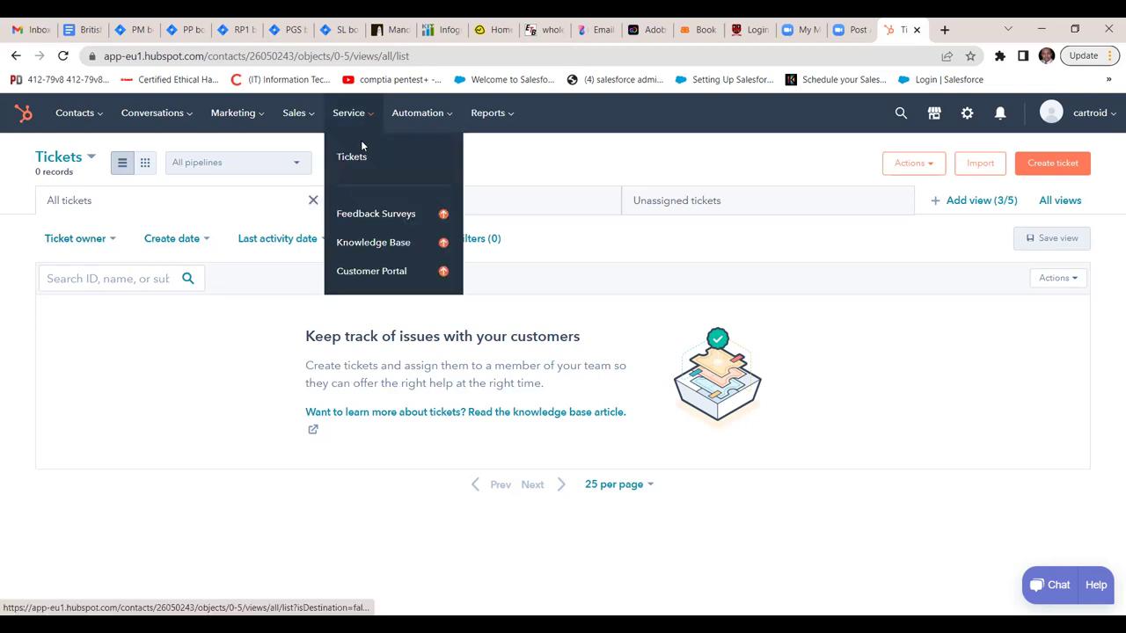
Step: Start creating a new ticket and look through all the fields of the ticket form
double_click(174, 347)
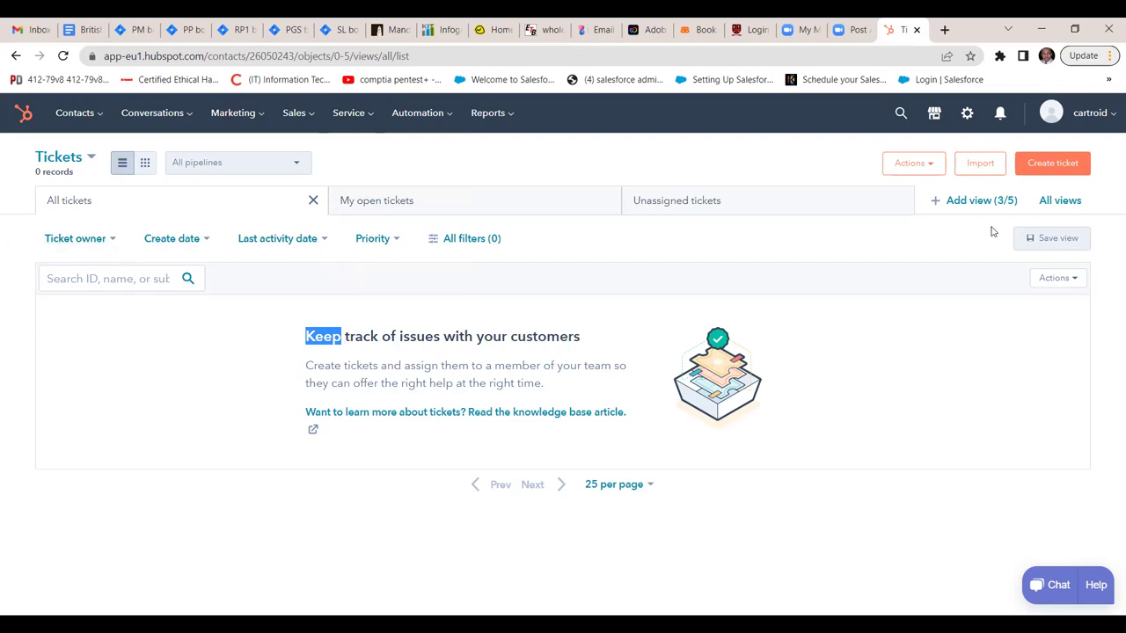
left_click(1046, 173)
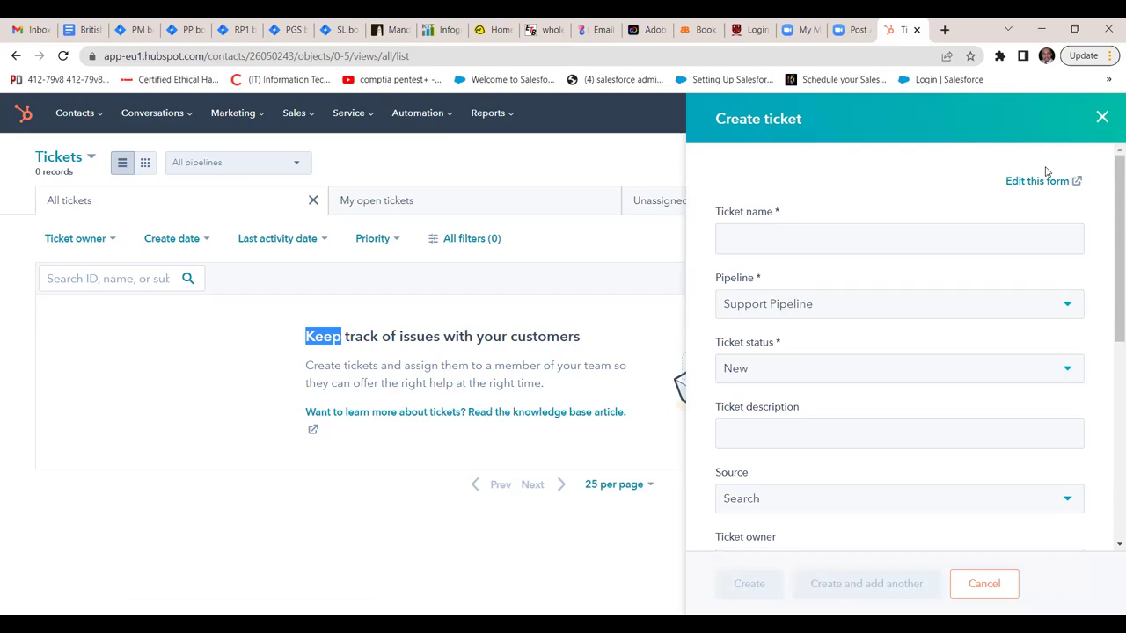
scroll(1045, 172, "down", 5)
scroll(1046, 172, "down", 1)
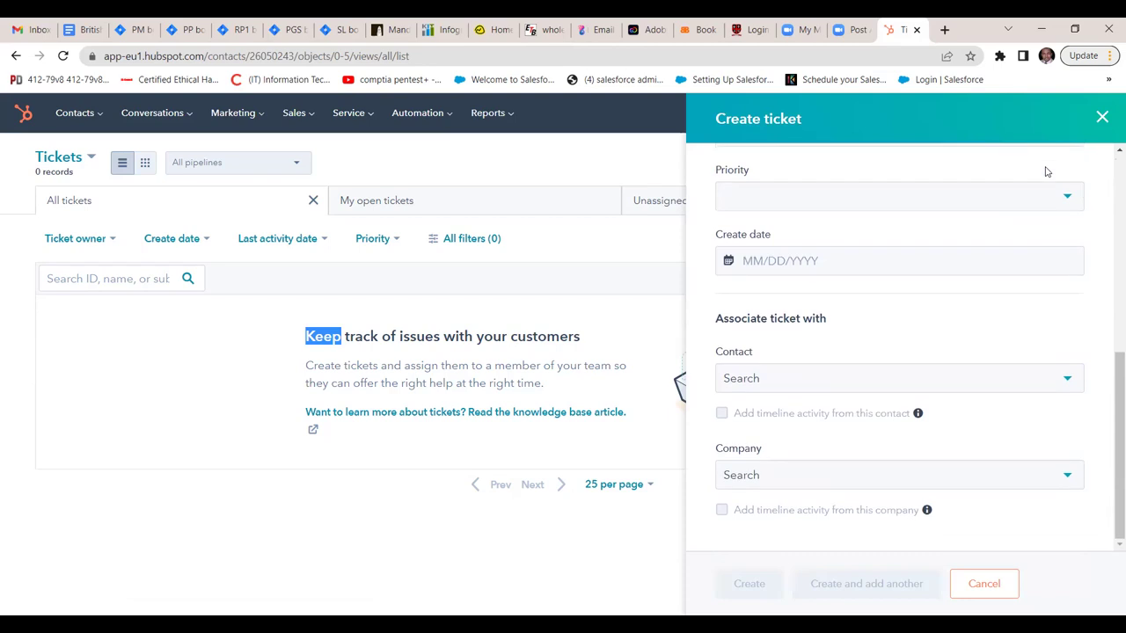
scroll(1045, 173, "up", 6)
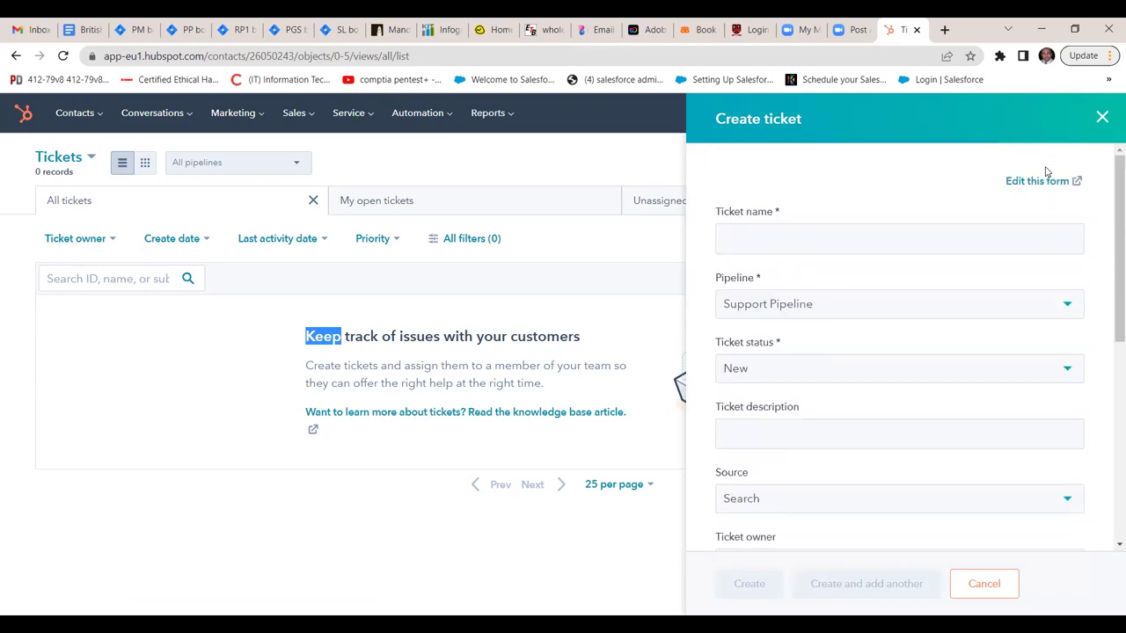
Step: Name the ticket "Customer B is struggling with our application", correcting the misspelled word with the suggested spelling
left_click(804, 238)
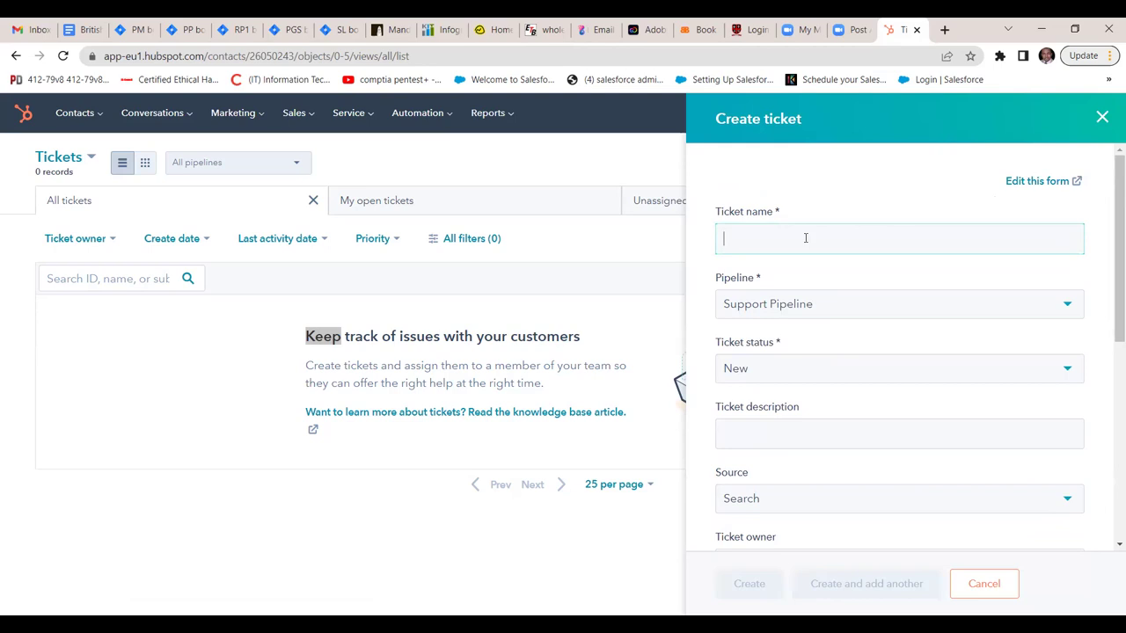
type("Cus")
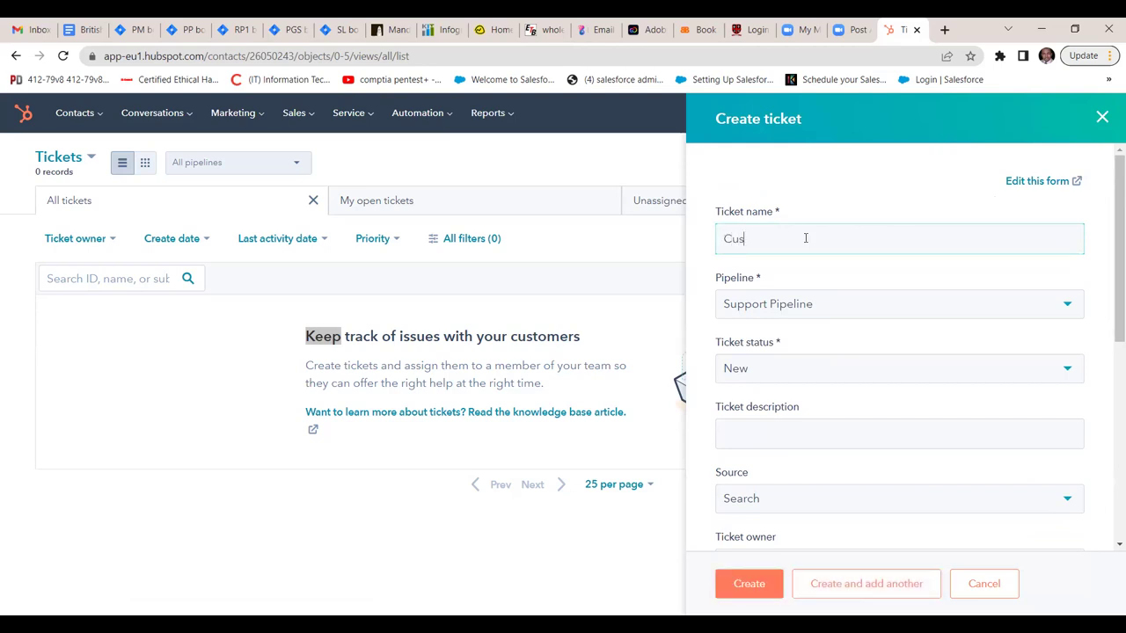
type("to")
type("e")
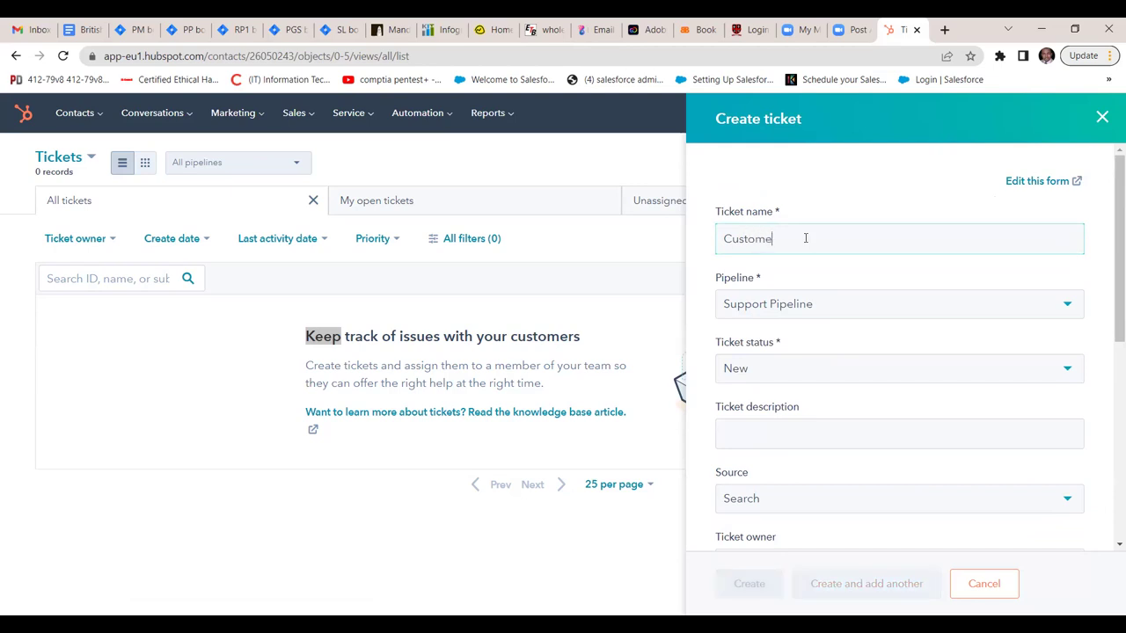
type("r B")
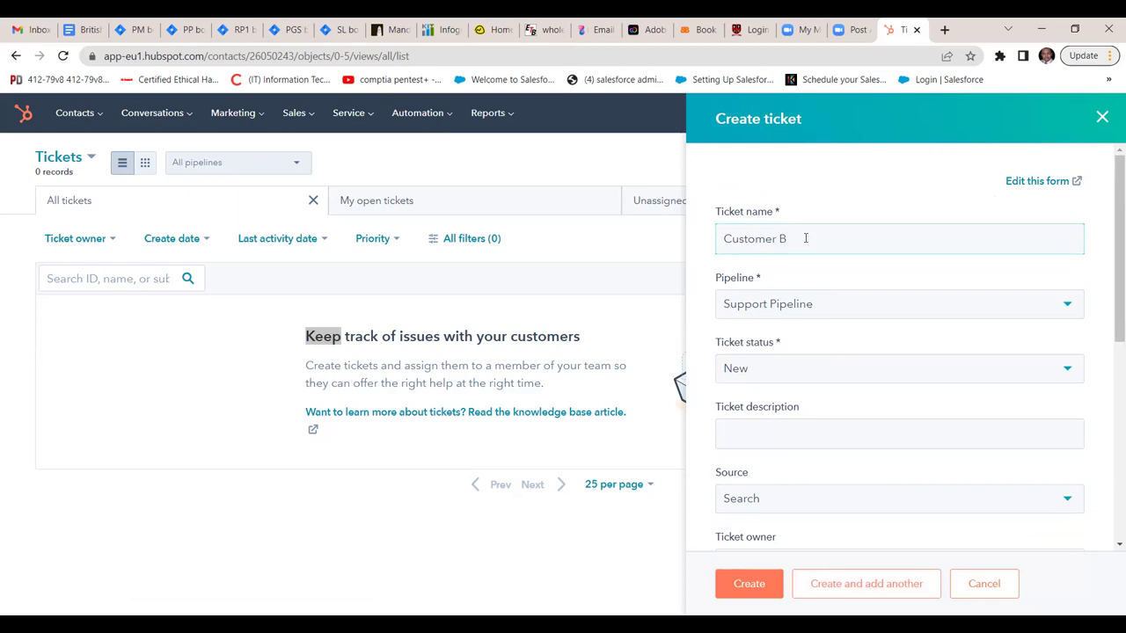
type(" is")
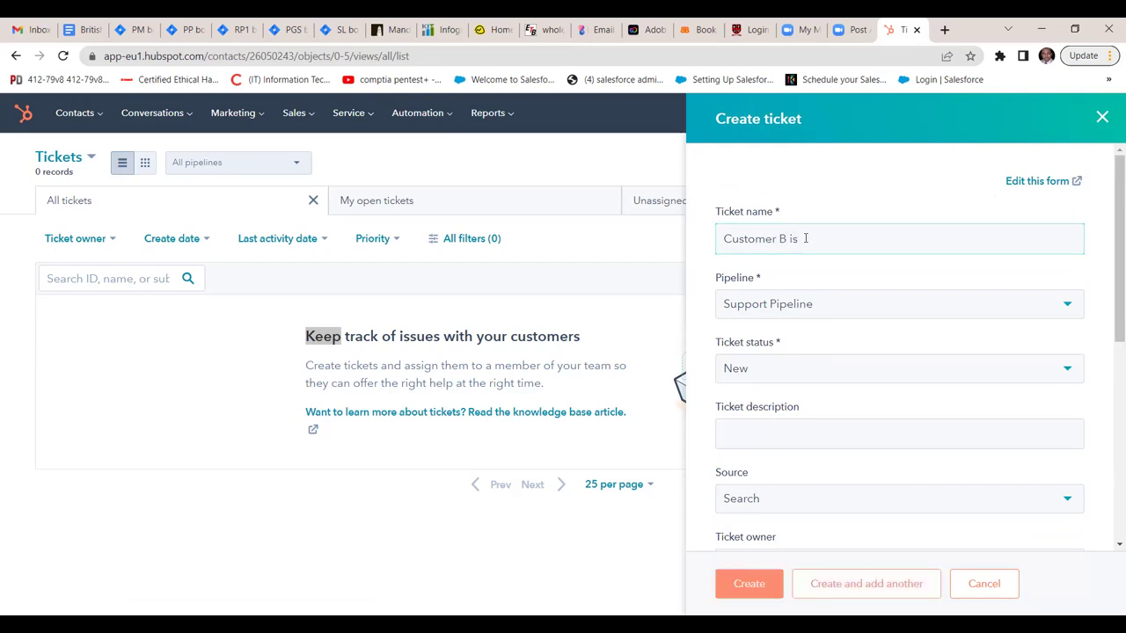
type(" strugling")
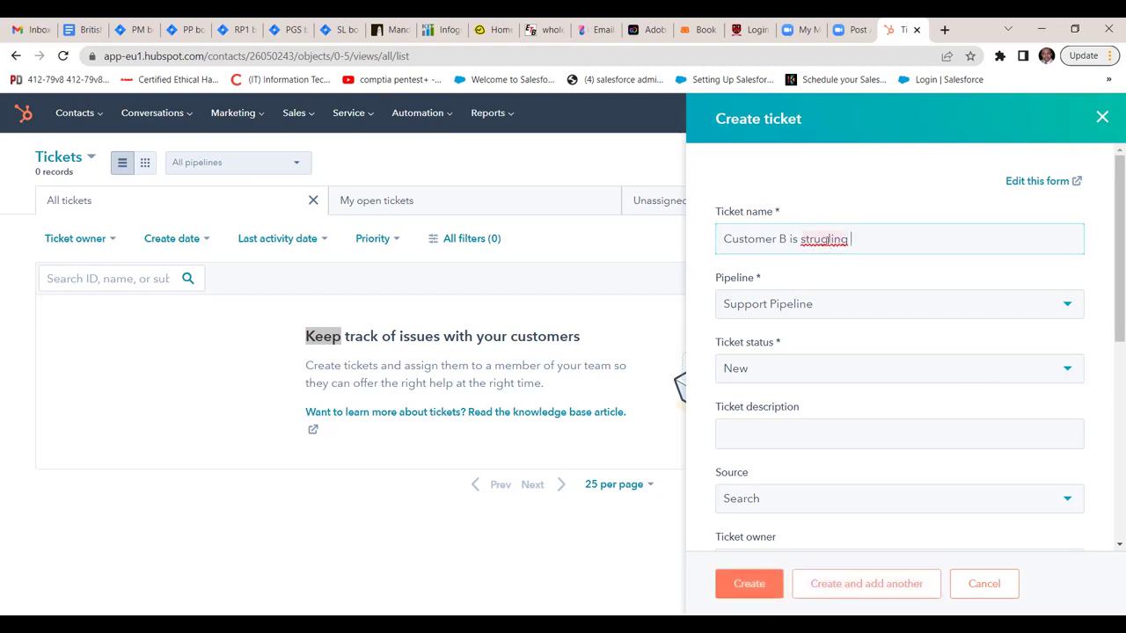
right_click(827, 239)
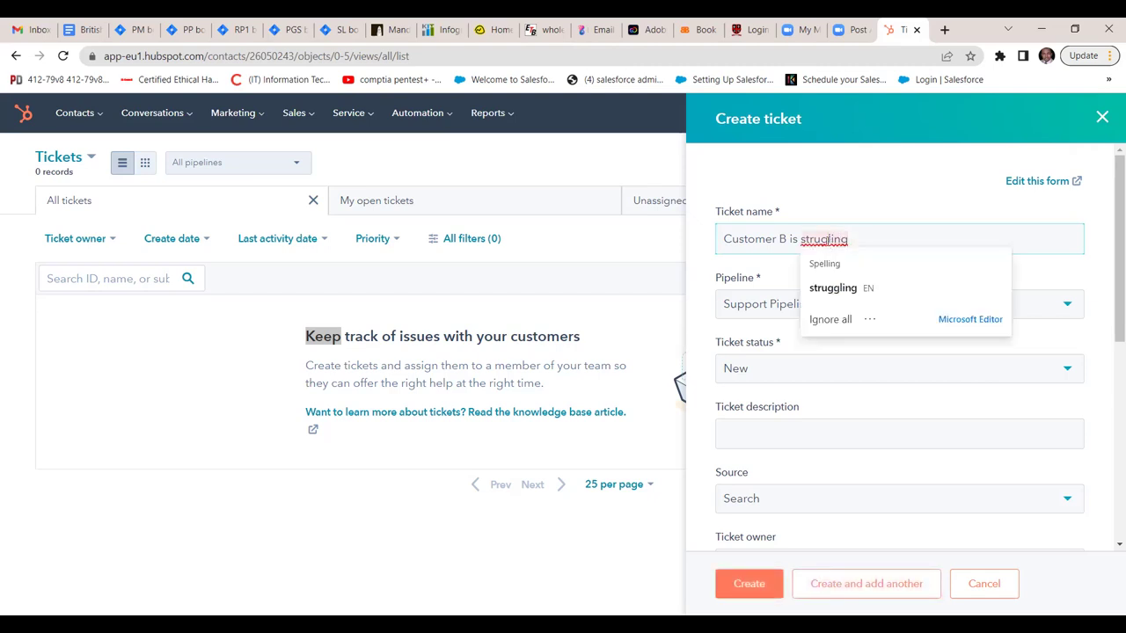
left_click(832, 290)
type("with")
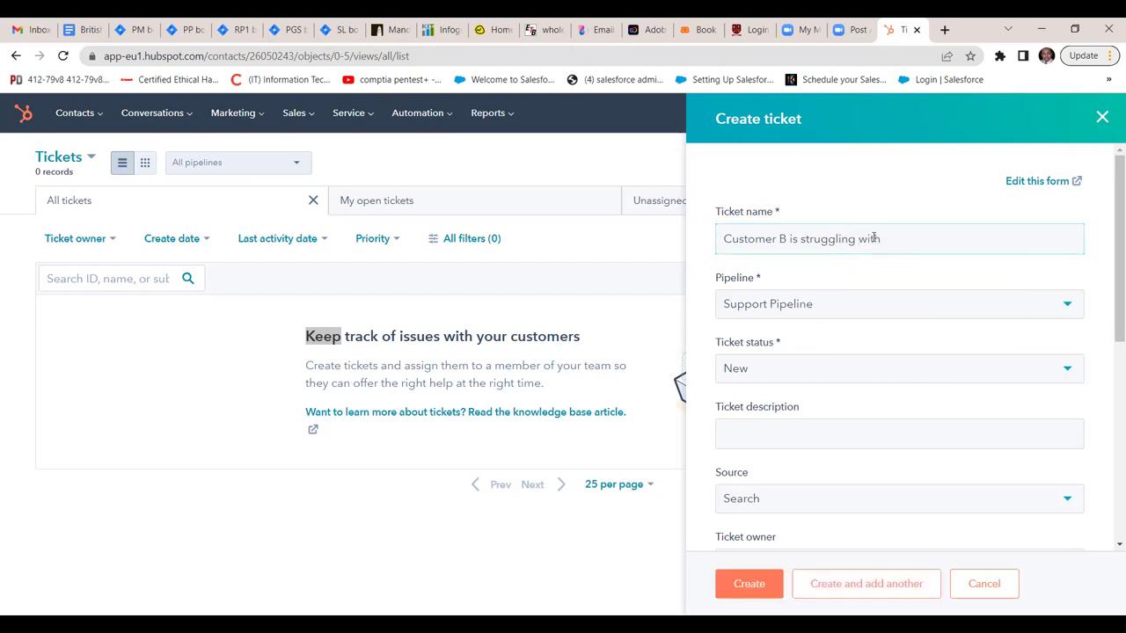
type(" our")
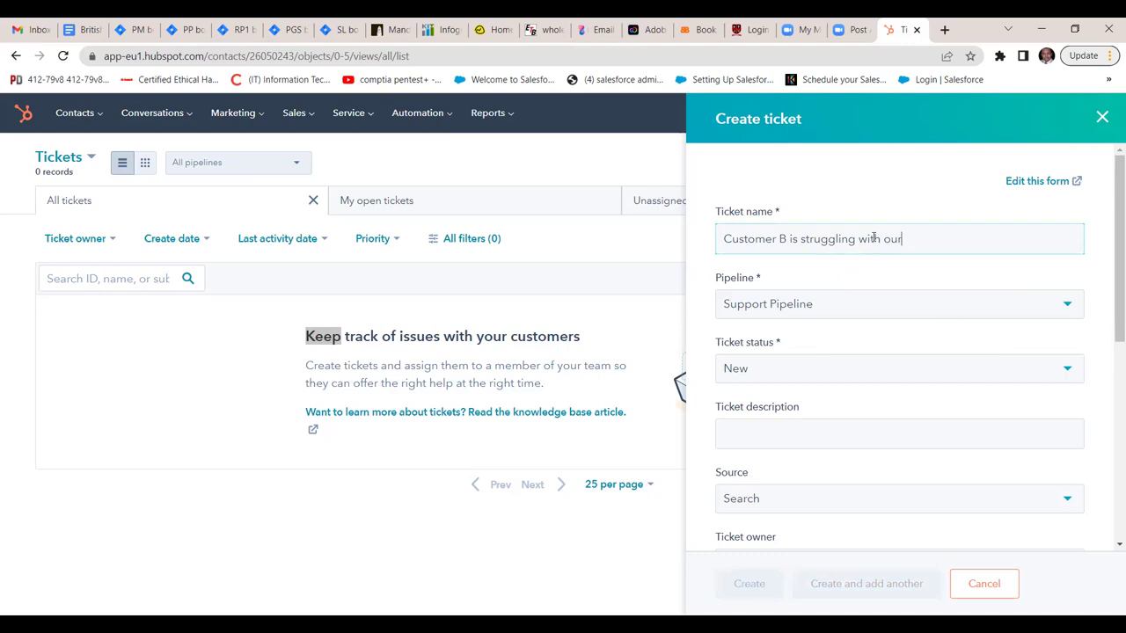
type(" application")
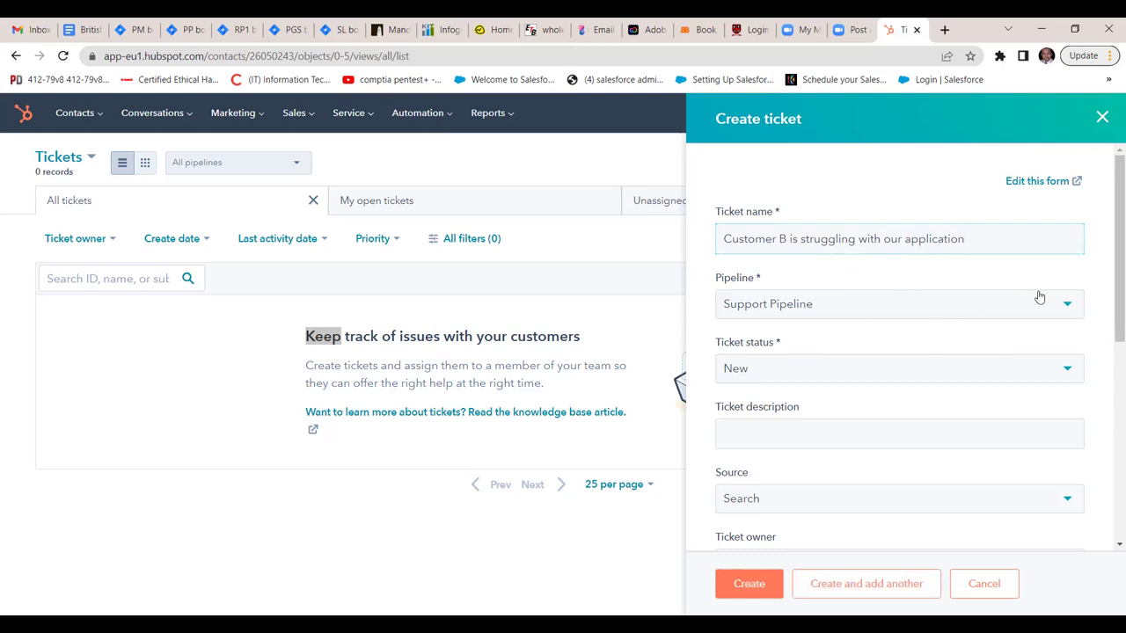
Step: Choose Support Pipeline as the ticket's pipeline and check the available ticket owners without changing the assigned one
left_click(1067, 306)
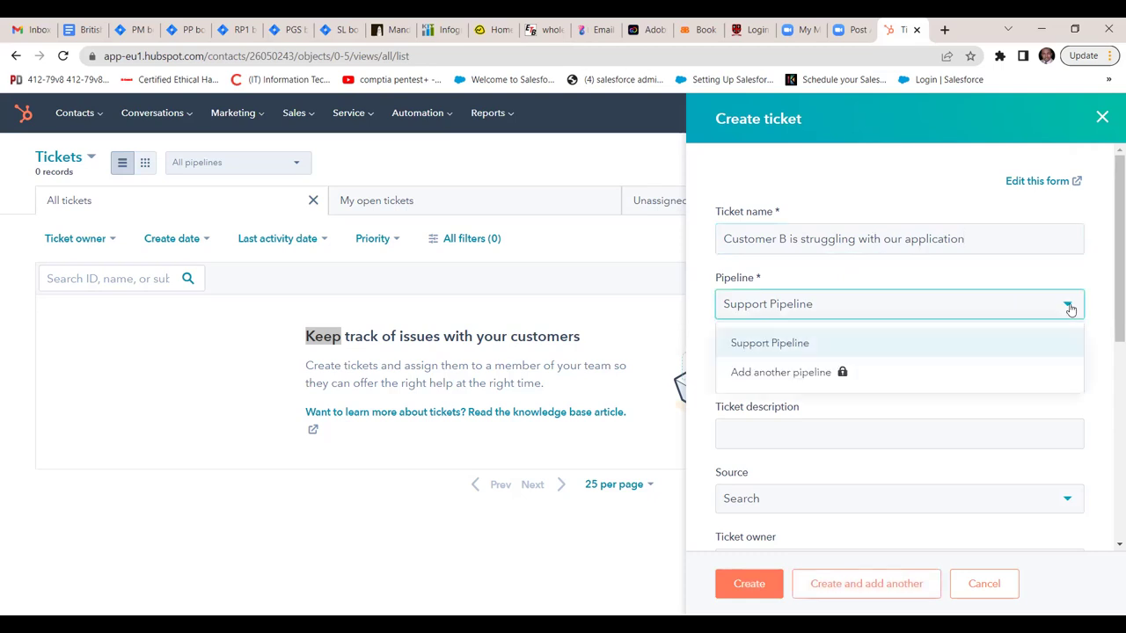
left_click(898, 349)
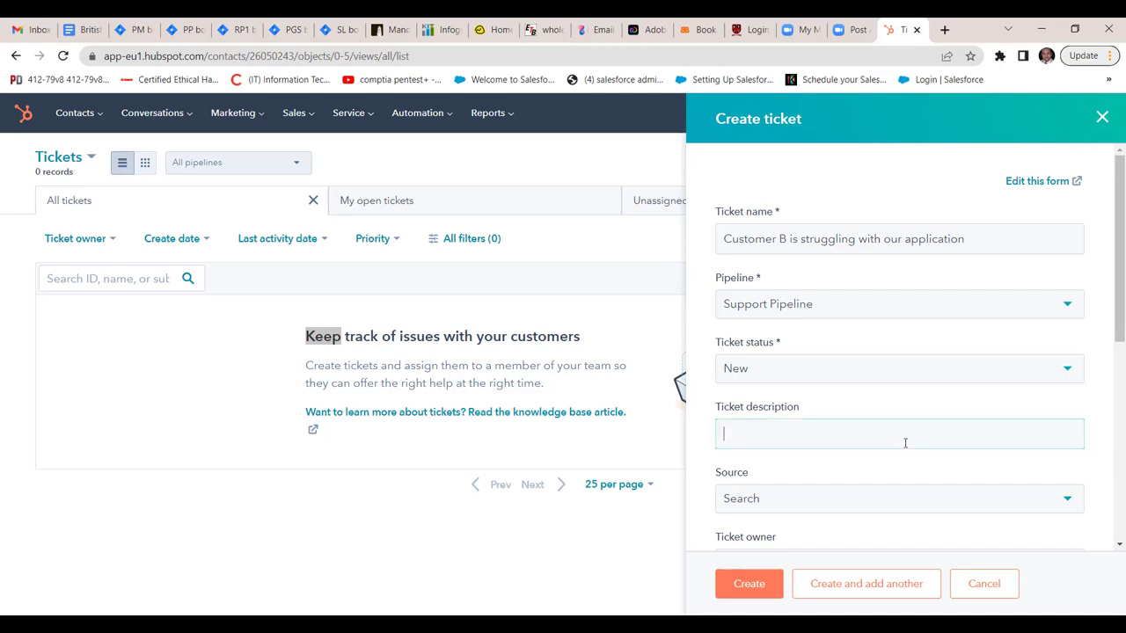
scroll(905, 443, "down", 2)
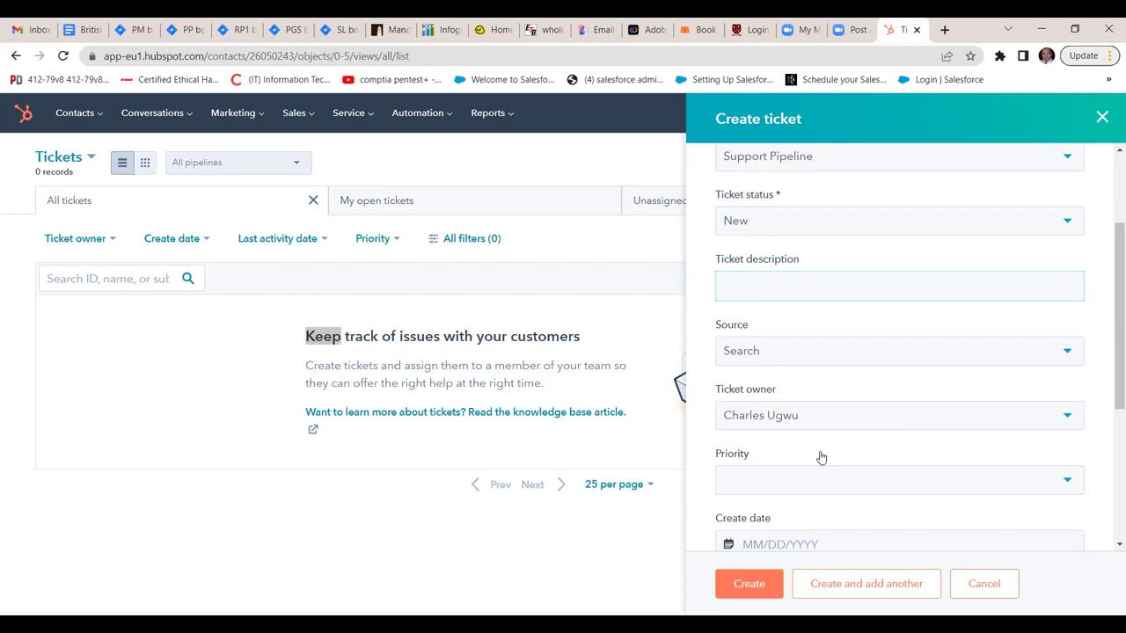
scroll(820, 458, "down", 2)
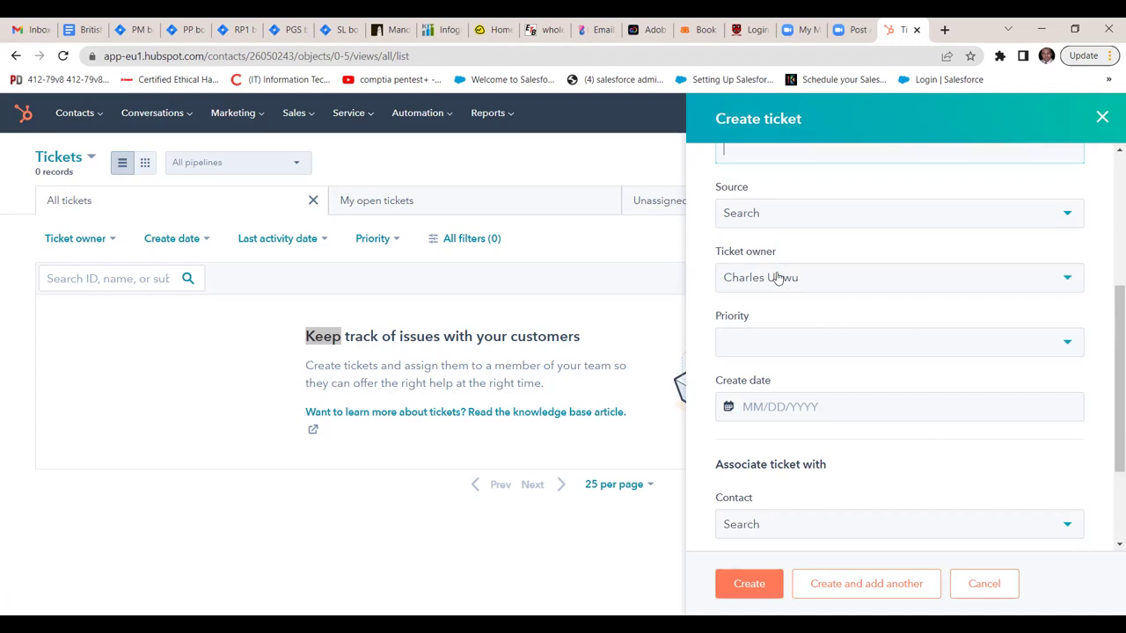
left_click(1065, 285)
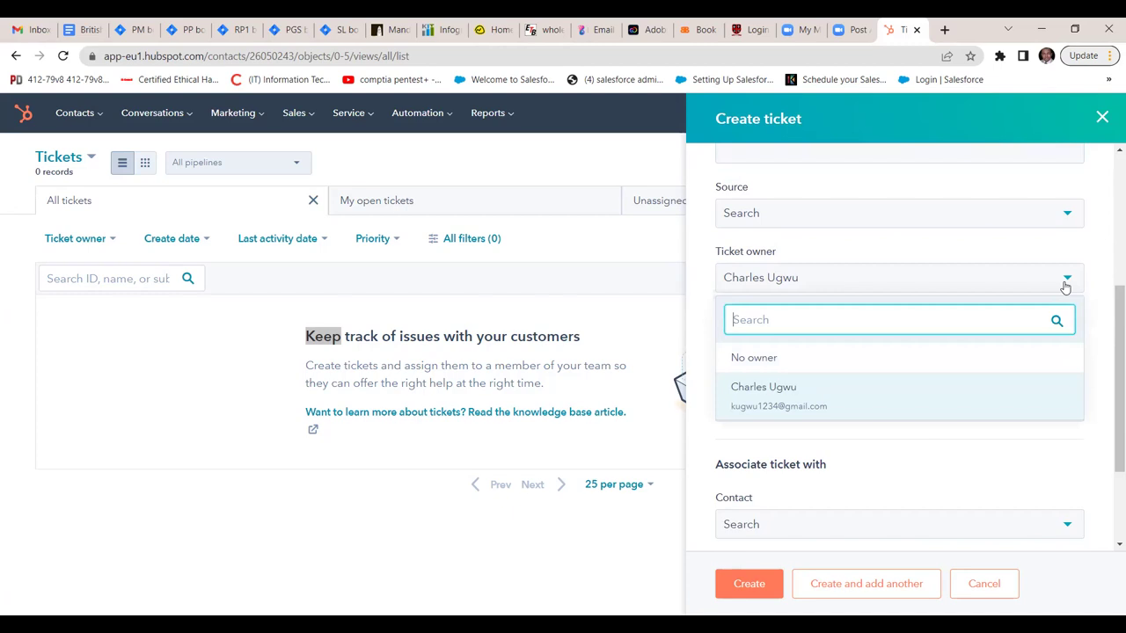
left_click(1064, 286)
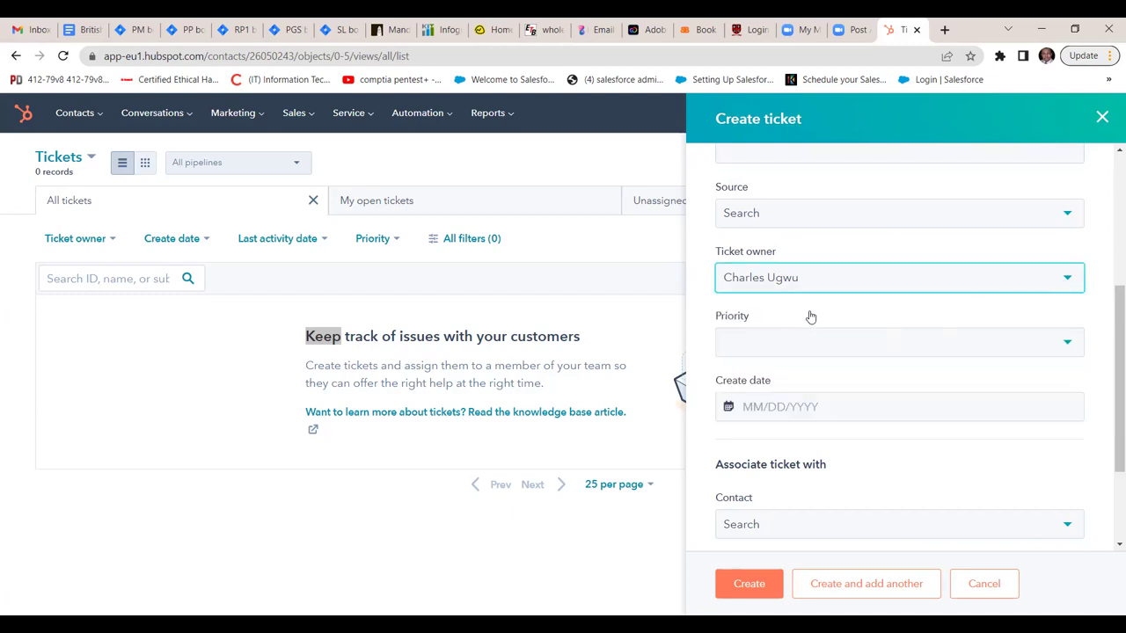
Step: Create the ticket with High priority and create date 07/11/2022, and close the ticket form
left_click(1067, 344)
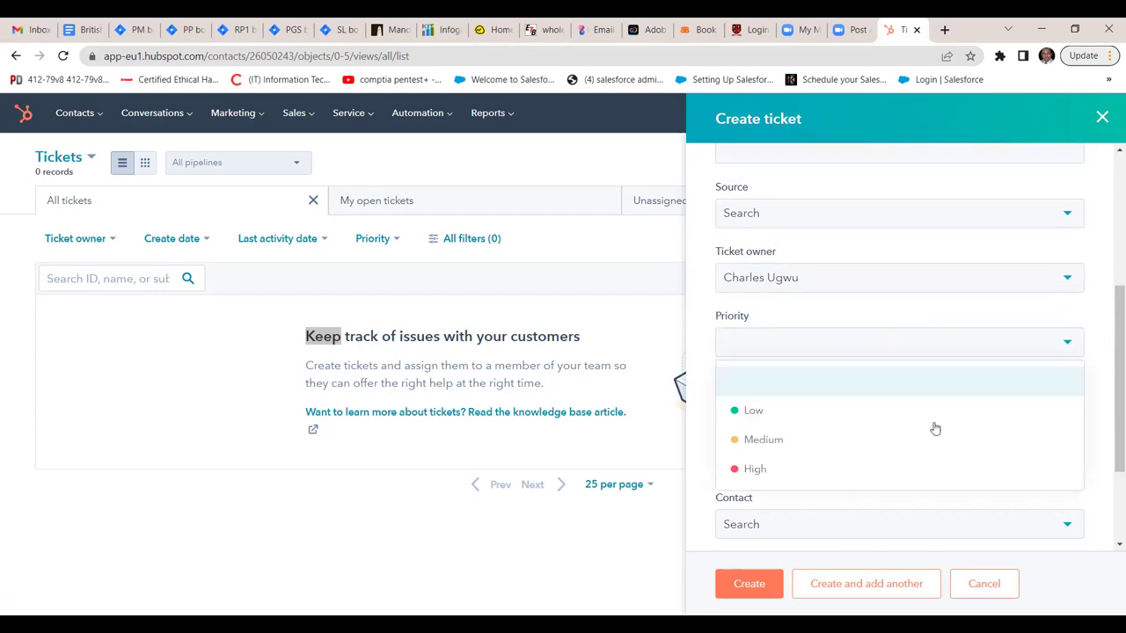
left_click(754, 472)
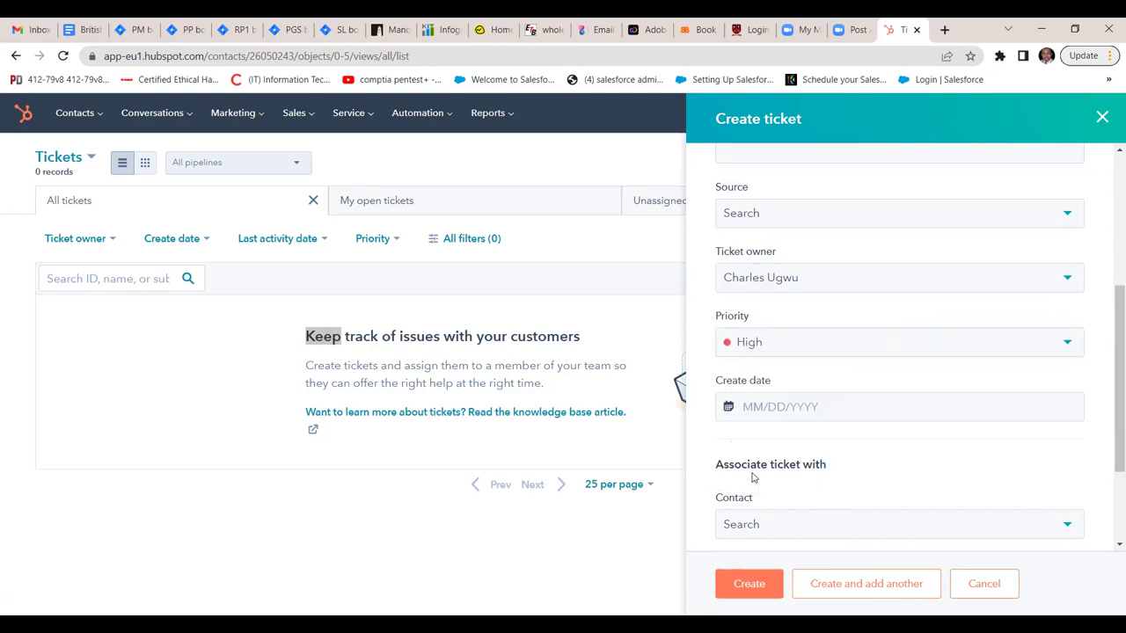
left_click(837, 379)
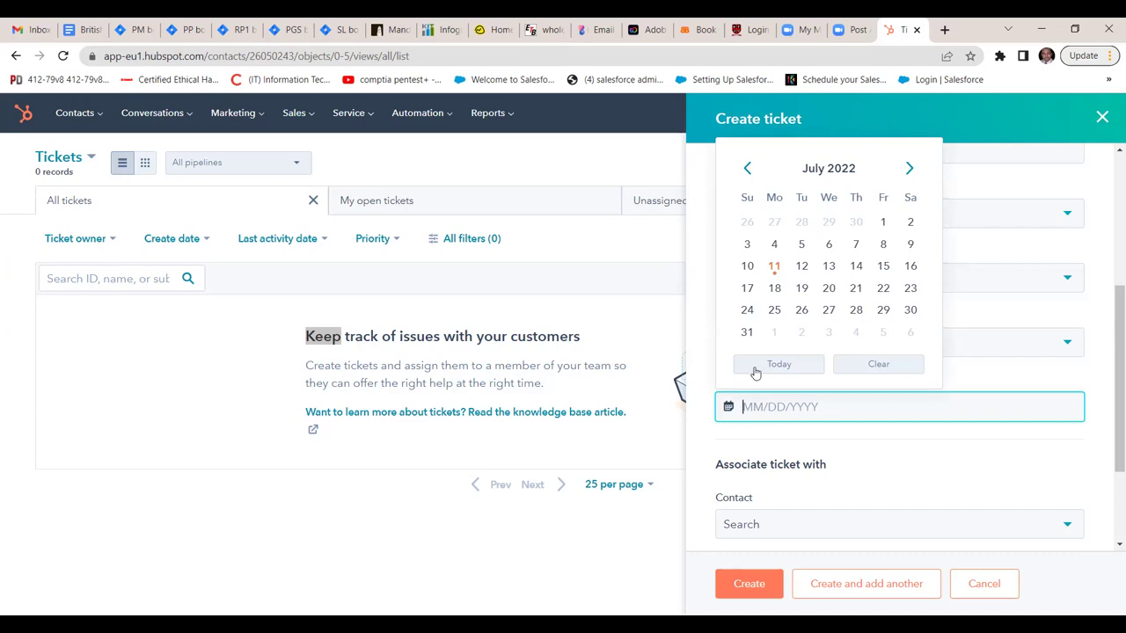
left_click(774, 268)
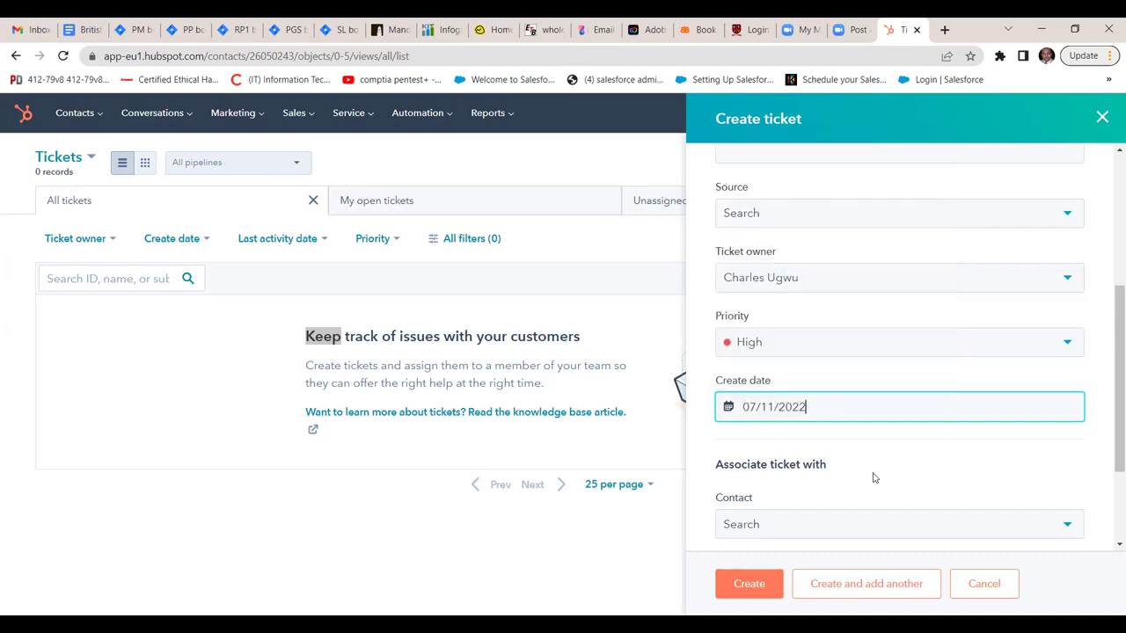
left_click(875, 440)
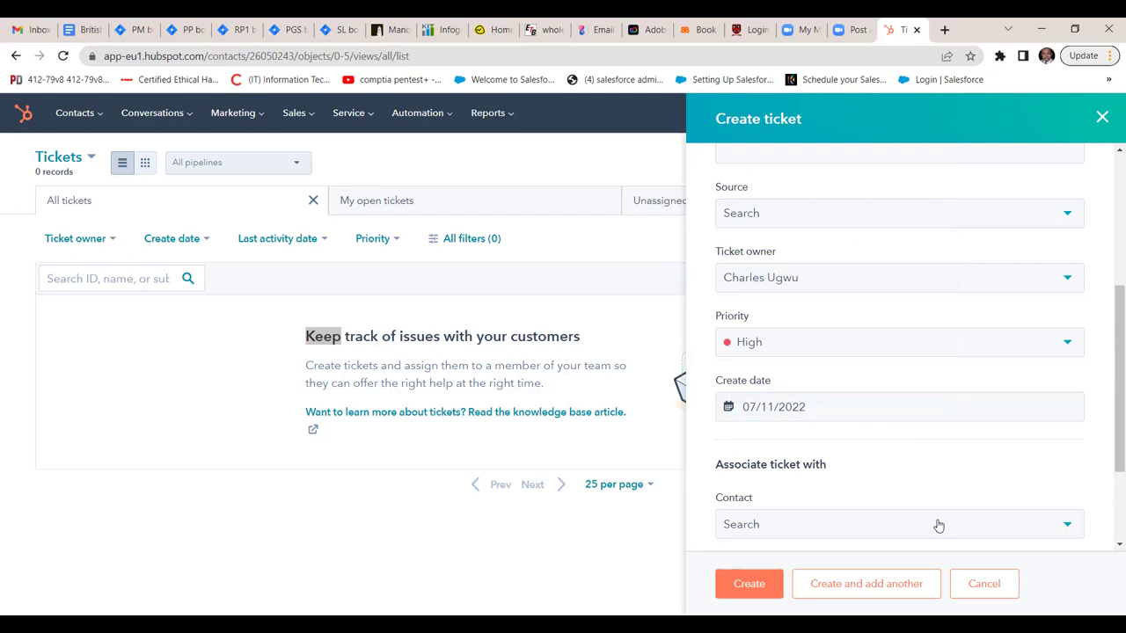
scroll(938, 525, "down", 2)
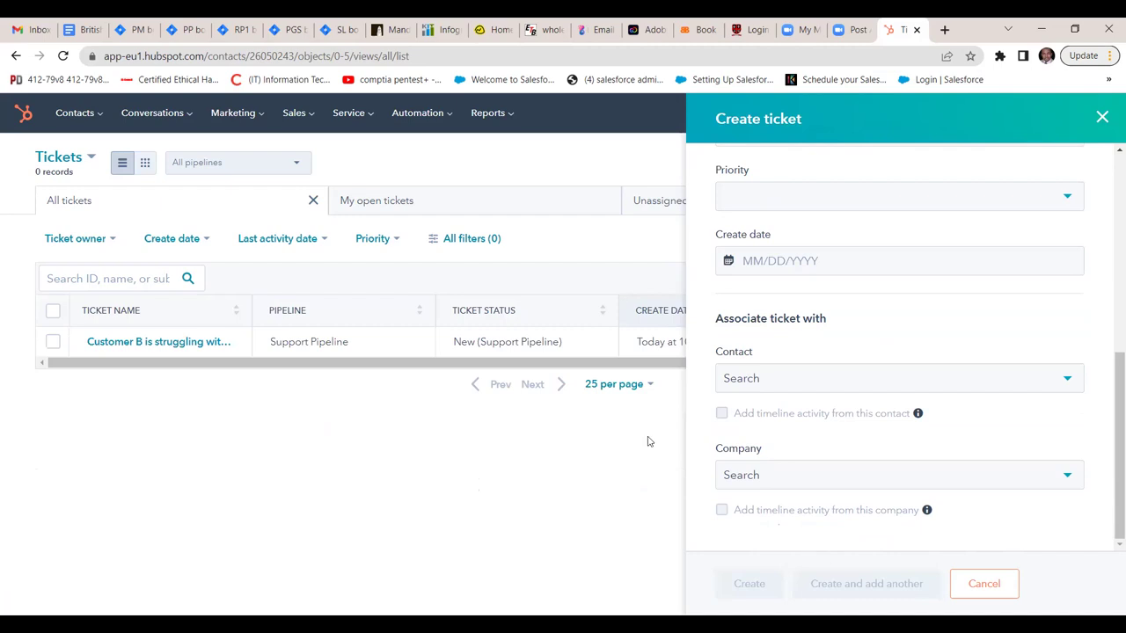
left_click(1102, 117)
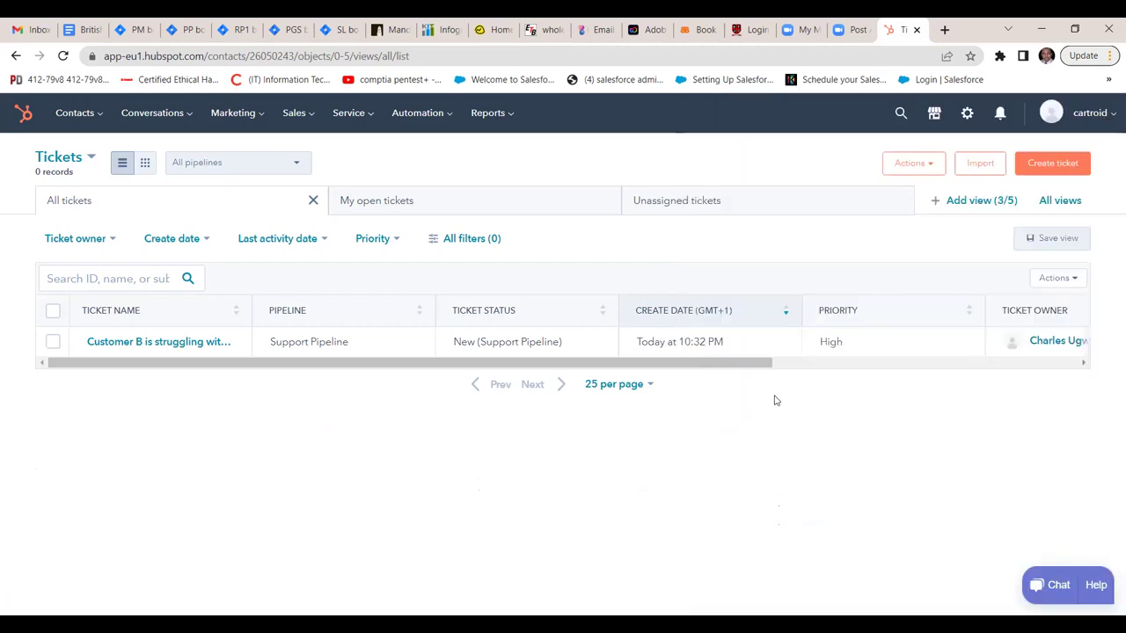
Step: Review the new ticket's details across all columns of the Tickets list and sort the list by priority
scroll(774, 401, "right", 5)
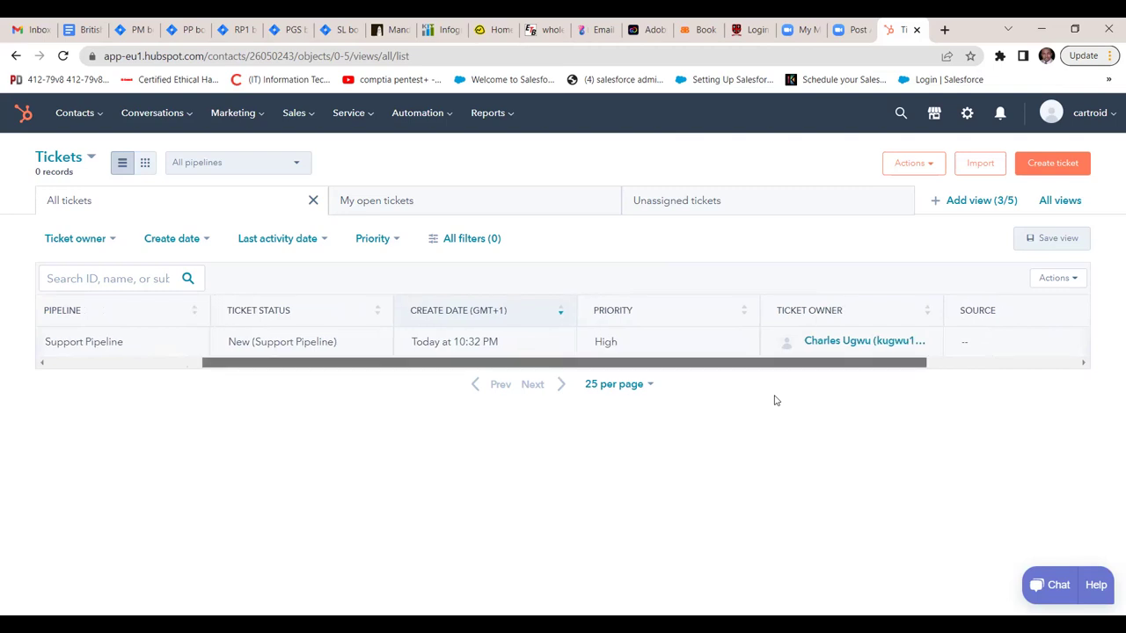
scroll(774, 400, "right", 5)
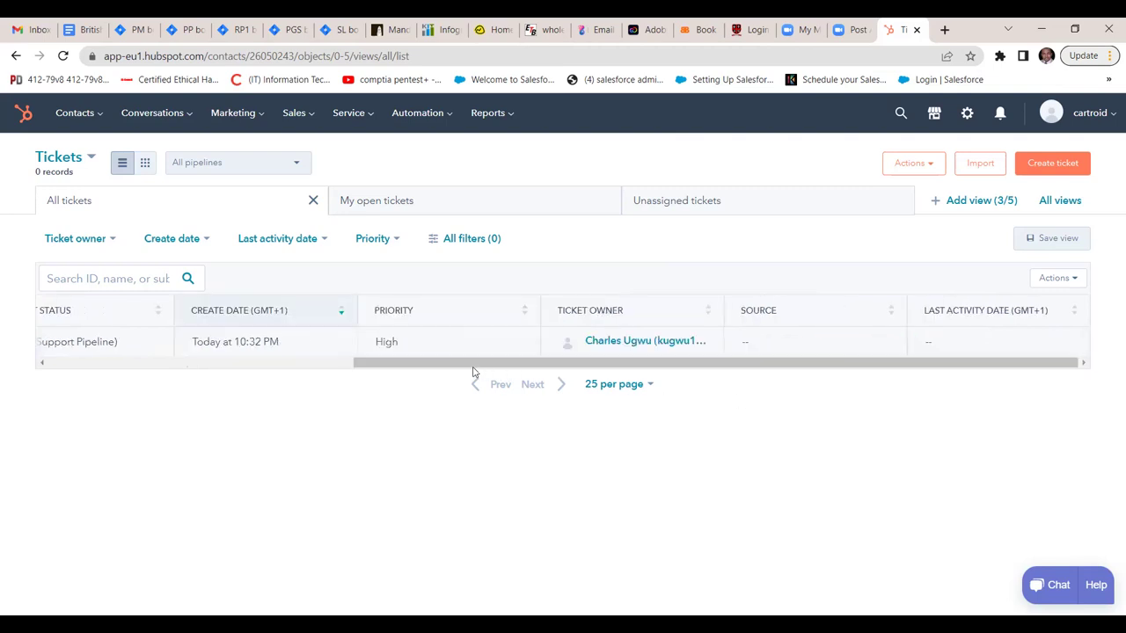
left_click_drag(457, 367, 86, 365)
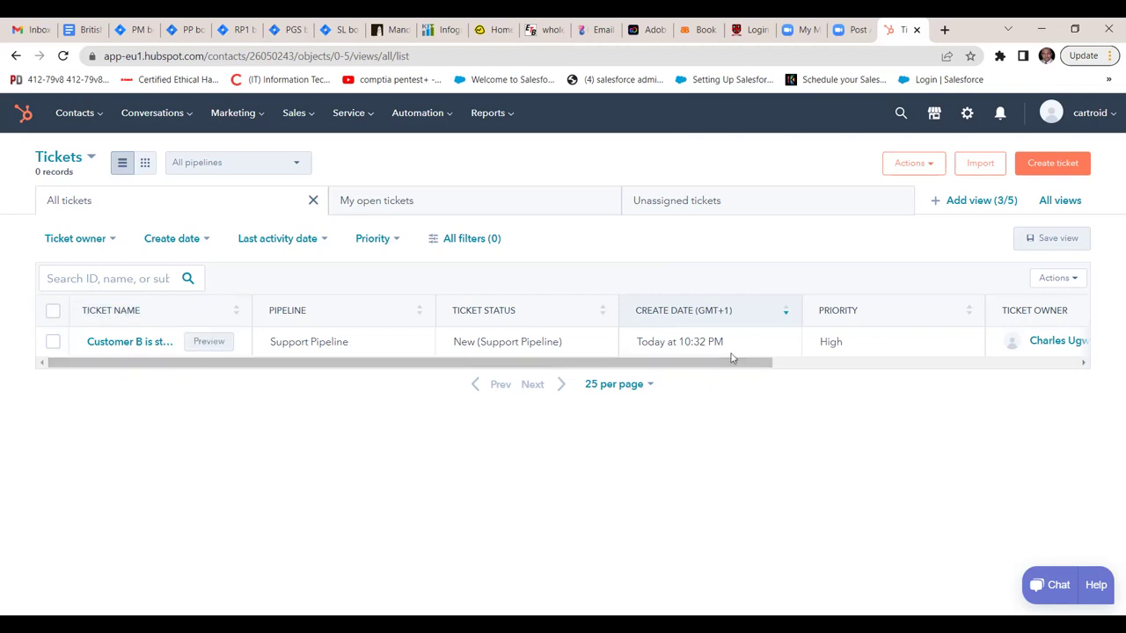
scroll(730, 357, "right", 5)
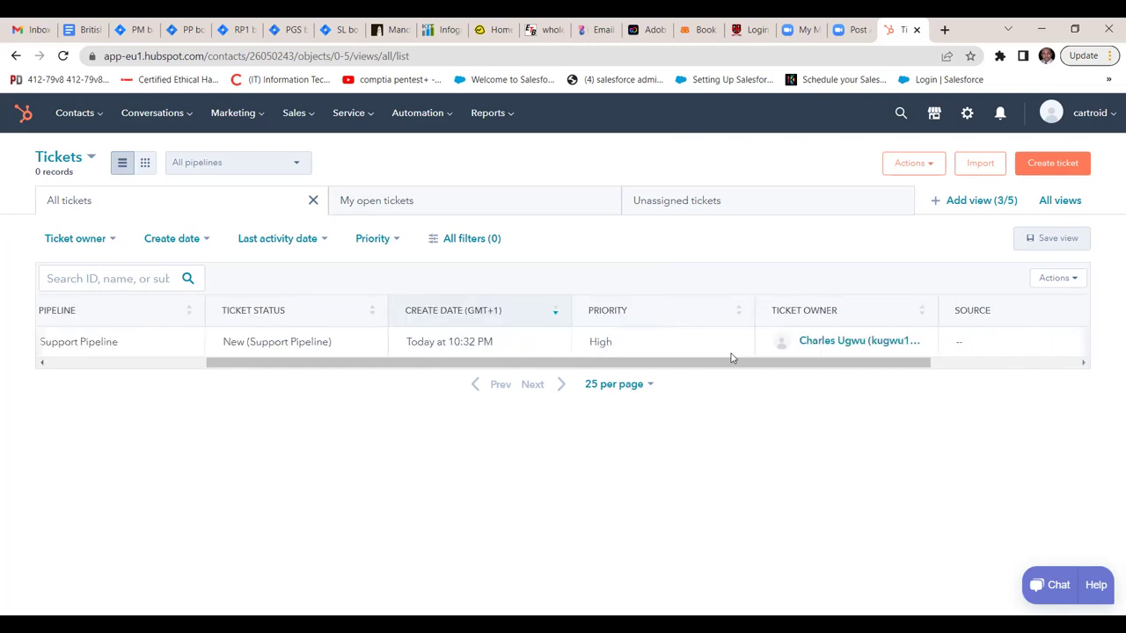
scroll(730, 357, "right", 3)
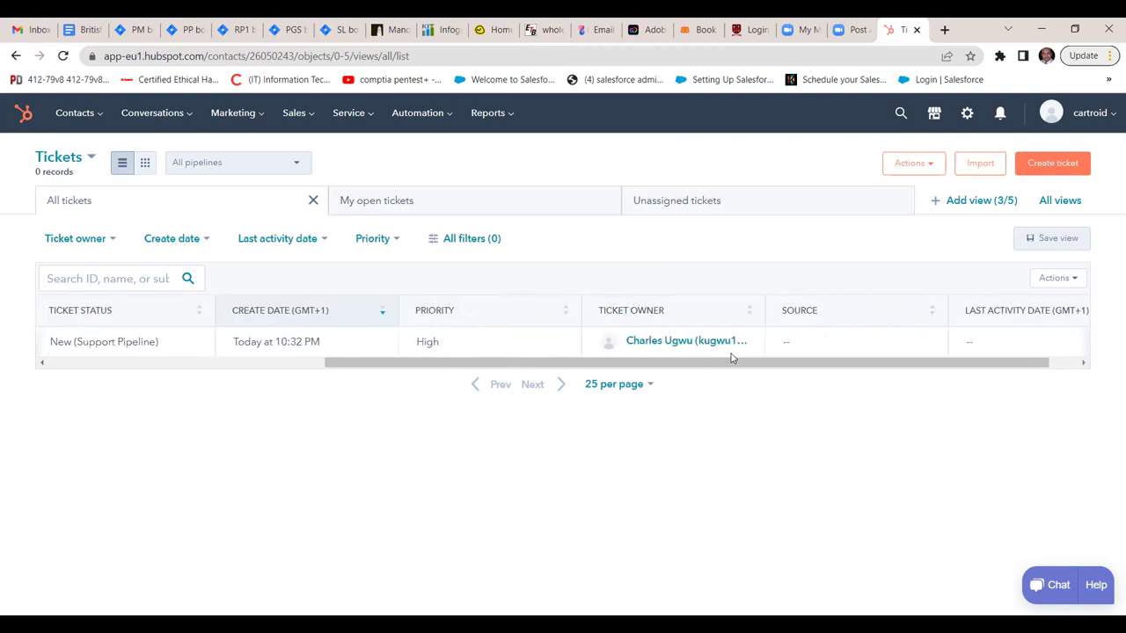
scroll(730, 357, "right", 1)
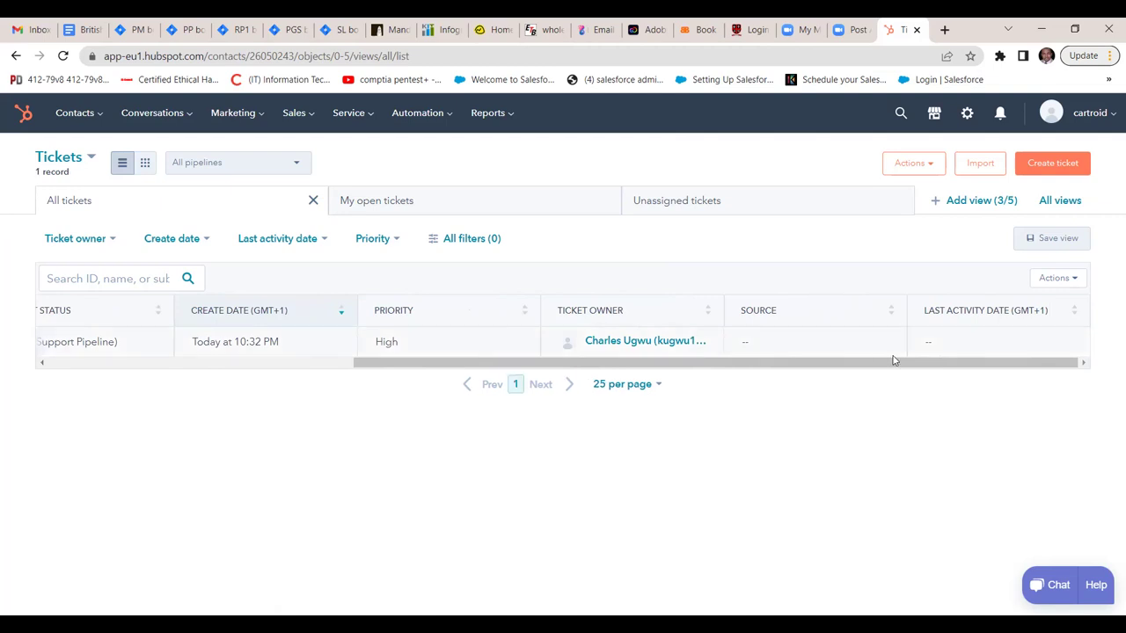
scroll(893, 360, "left", 8)
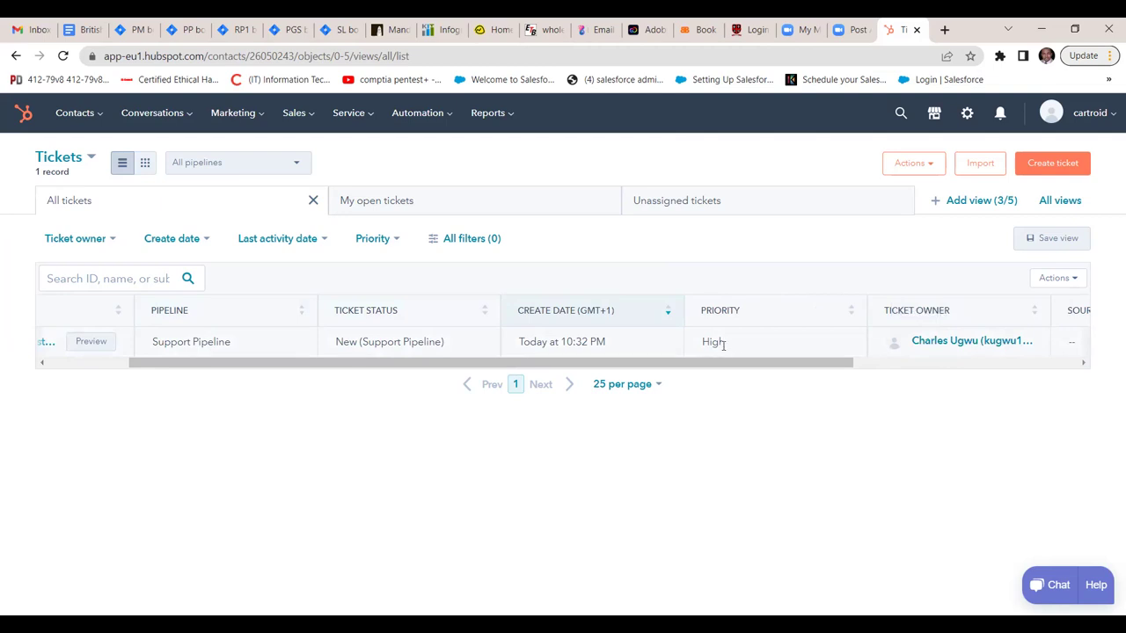
left_click(851, 317)
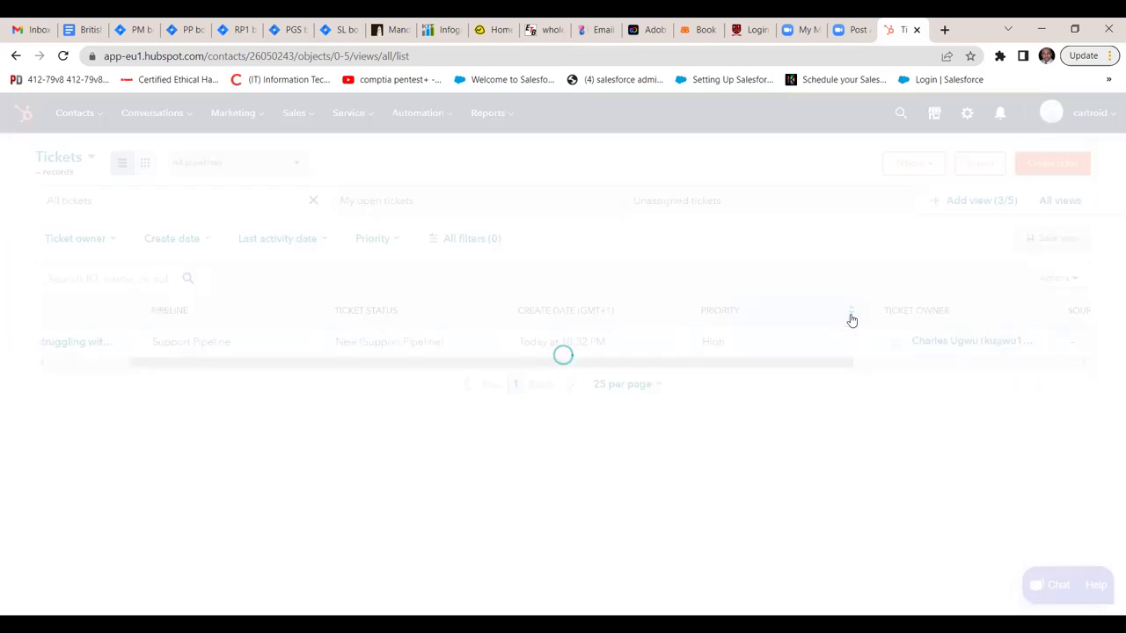
Step: Reverse the ticket list's priority sort, then preview the Customer B ticket, checking its available actions before closing the preview
left_click(851, 319)
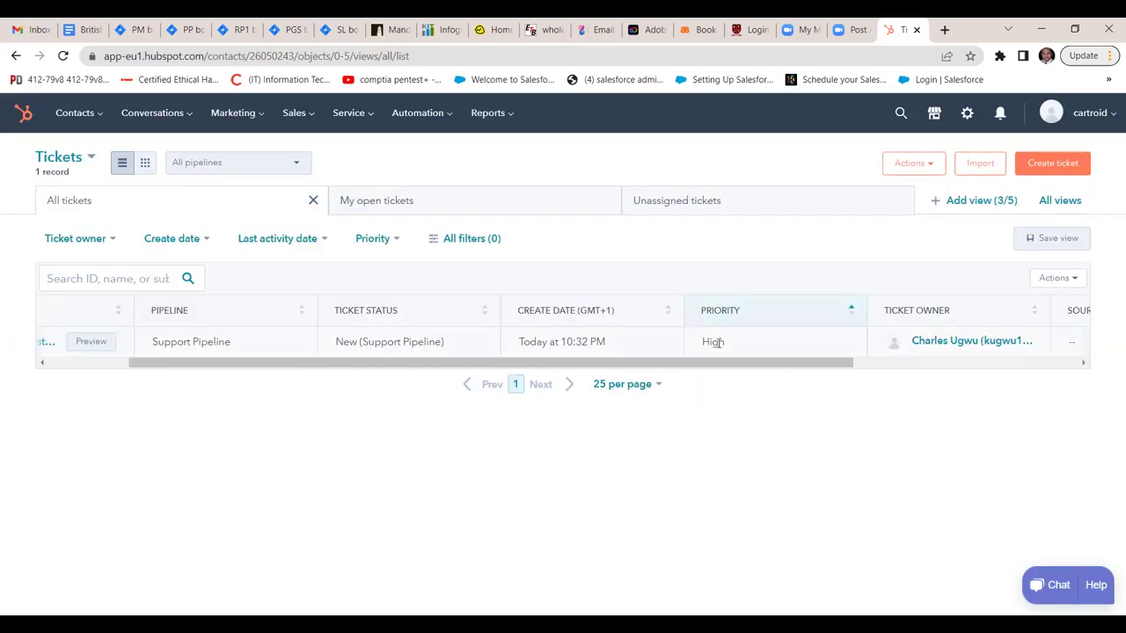
scroll(717, 343, "left", 3)
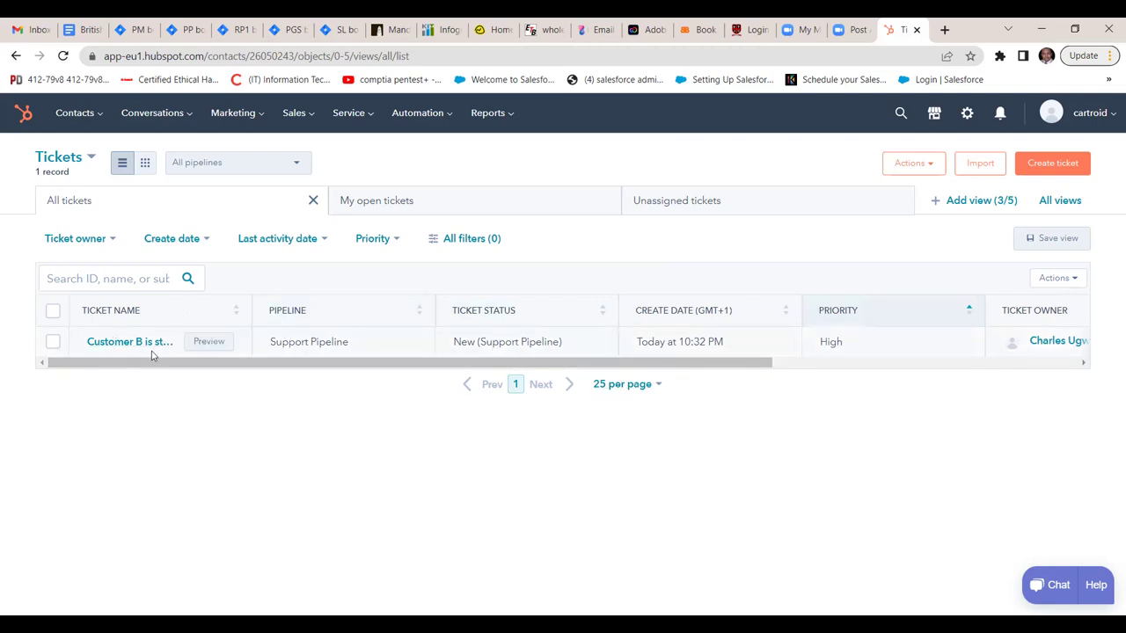
left_click(209, 343)
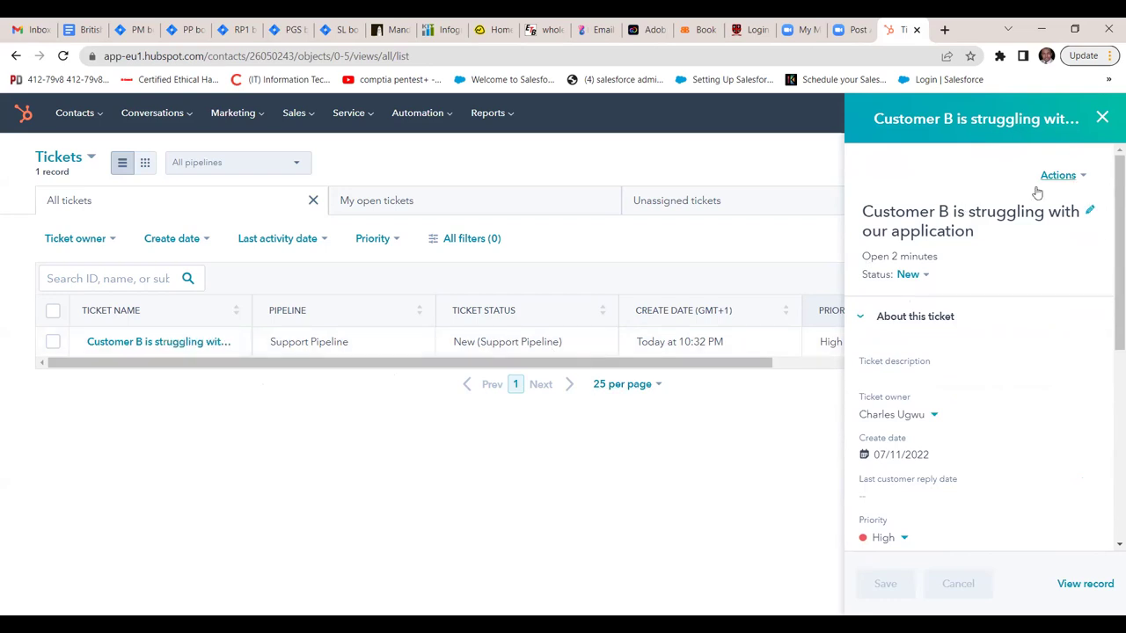
left_click(1083, 176)
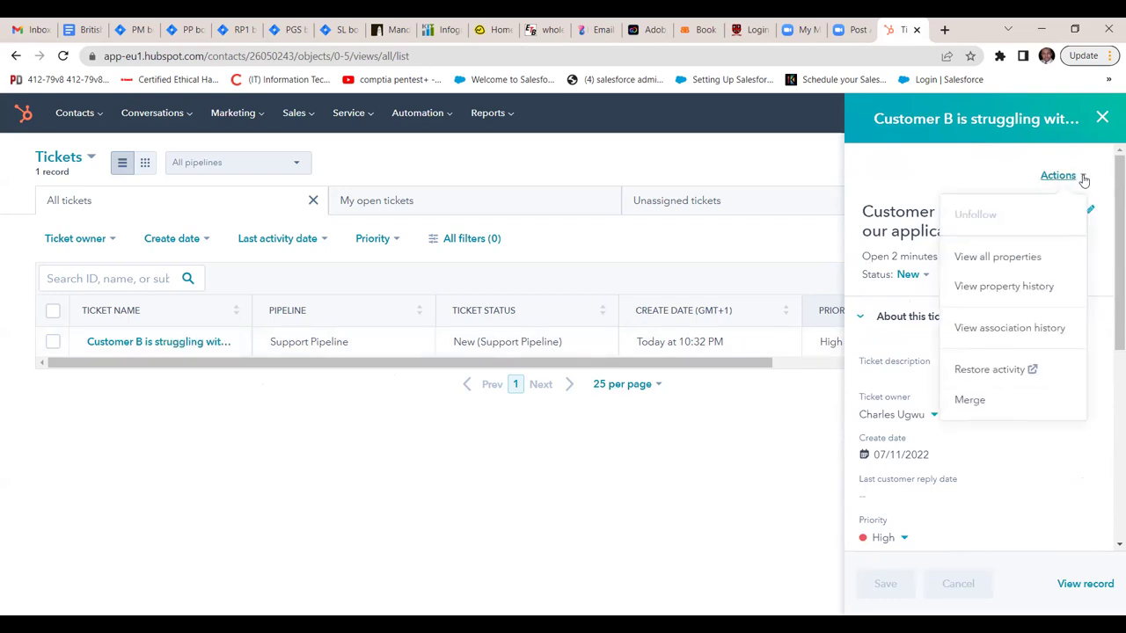
left_click(778, 467)
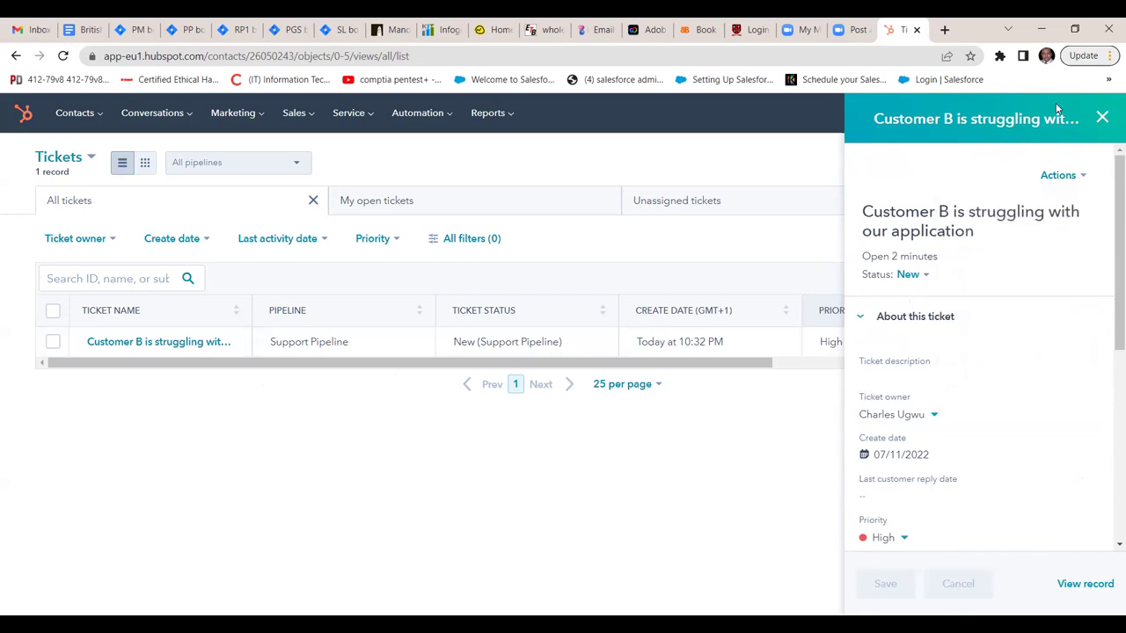
left_click(1101, 118)
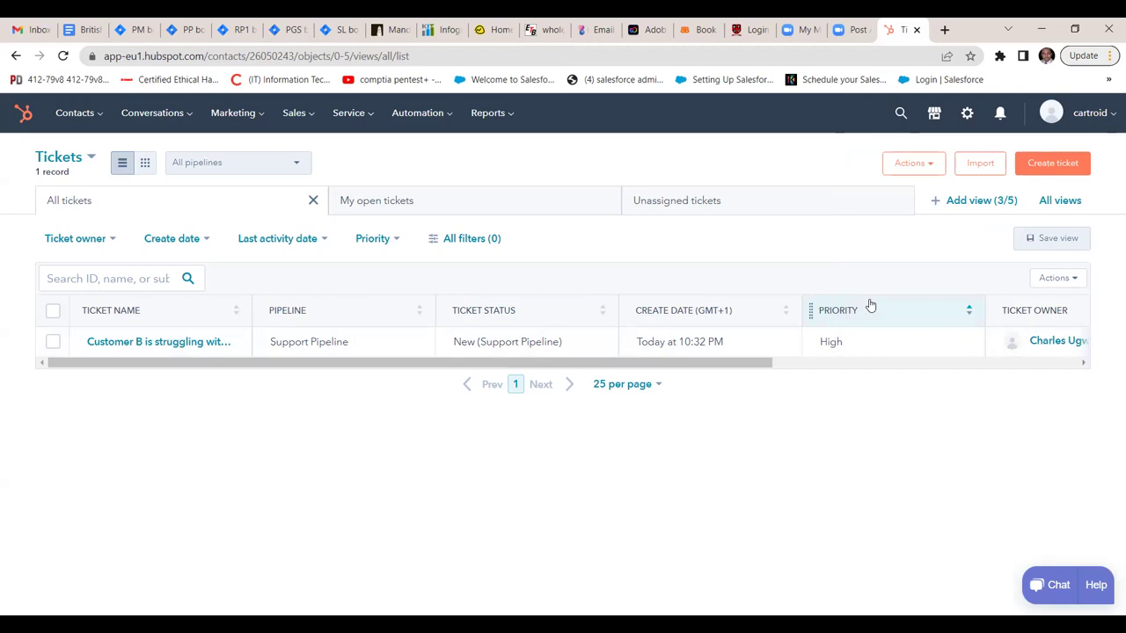
Step: Sort the Tickets list by ticket owner and review its remaining columns, including source and last activity date
scroll(870, 305, "right", 3)
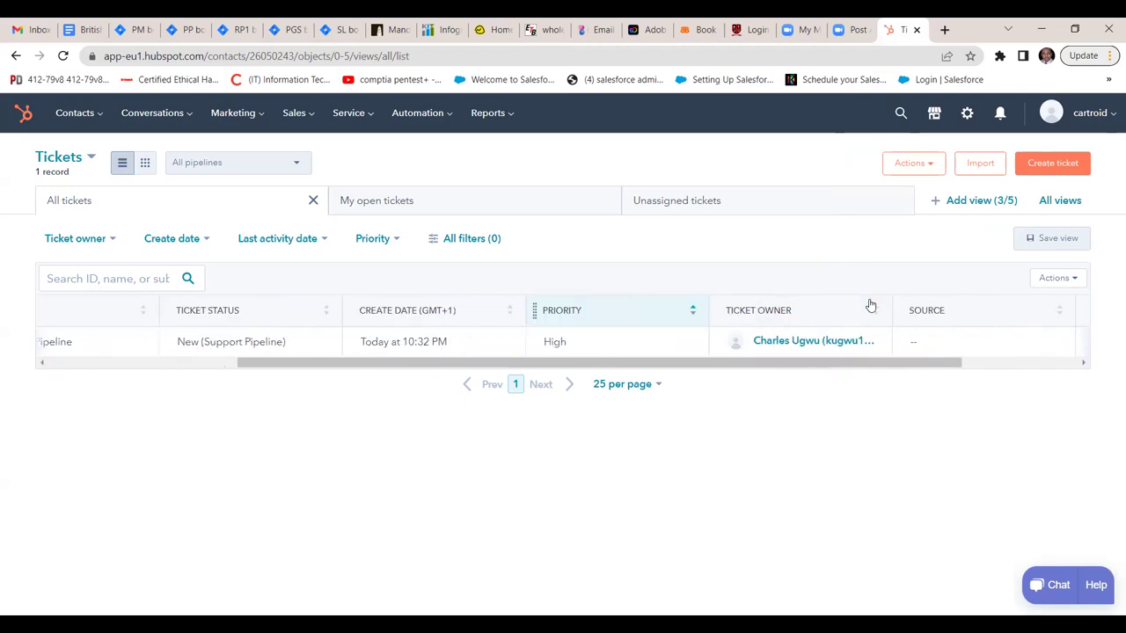
scroll(870, 305, "right", 1)
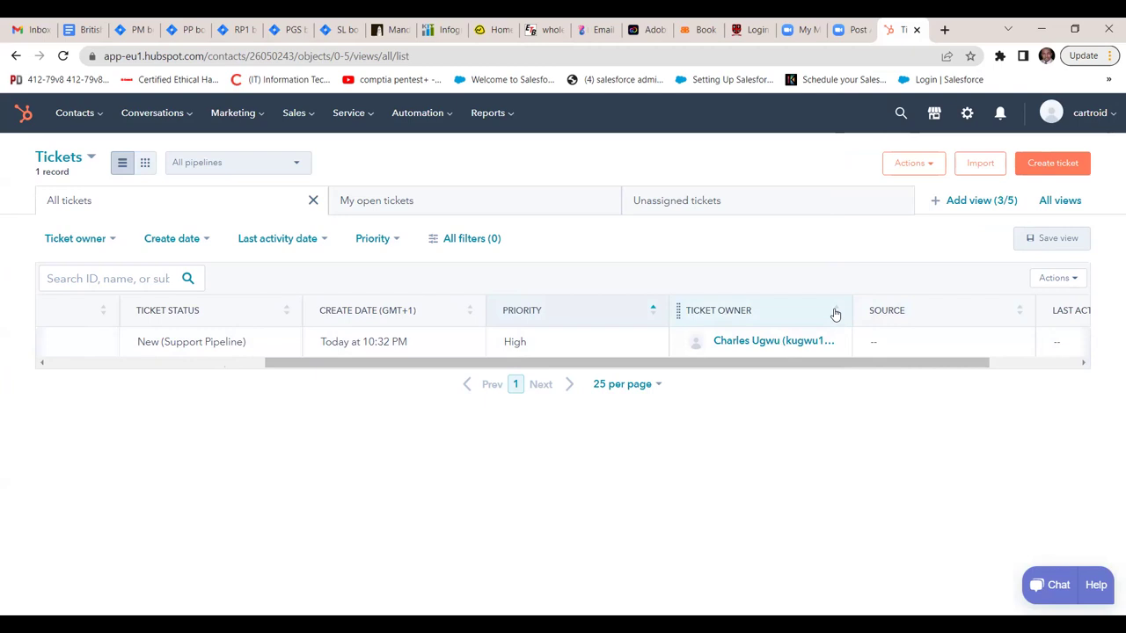
left_click(835, 314)
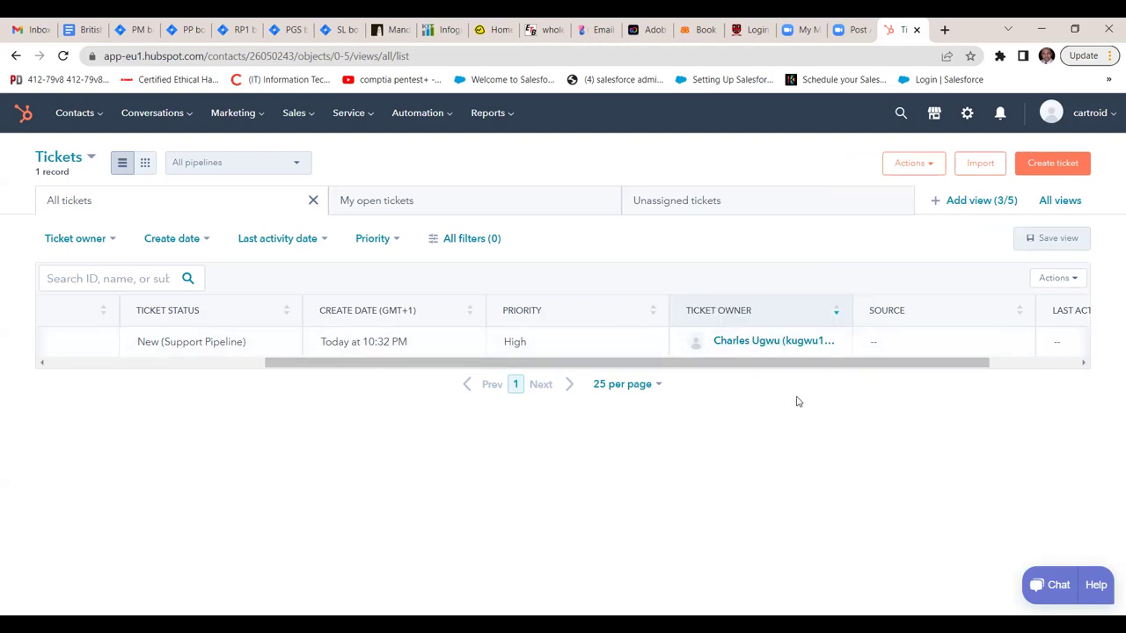
scroll(798, 402, "right", 3)
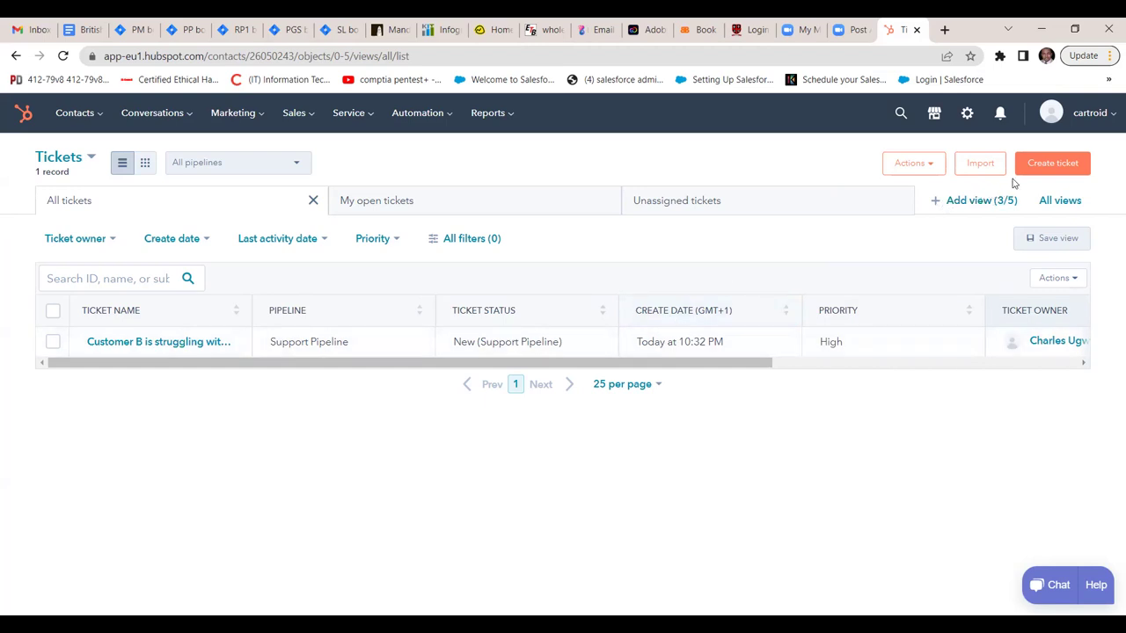
Step: Check which actions are available for the whole Tickets list and dismiss them without choosing one
left_click(931, 168)
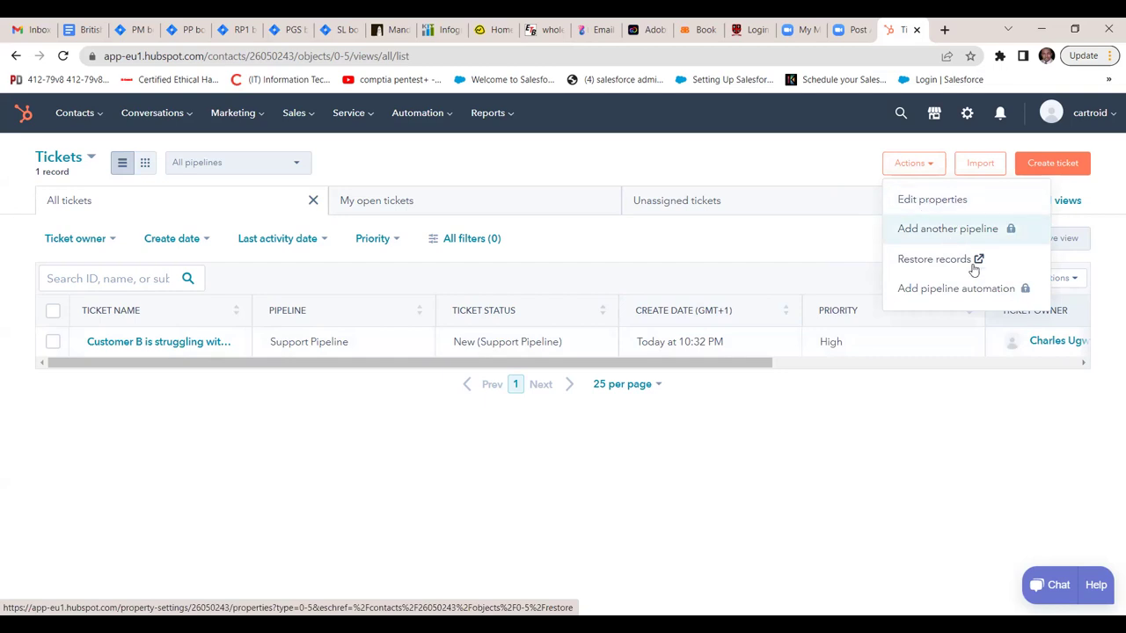
scroll(946, 369, "right", 5)
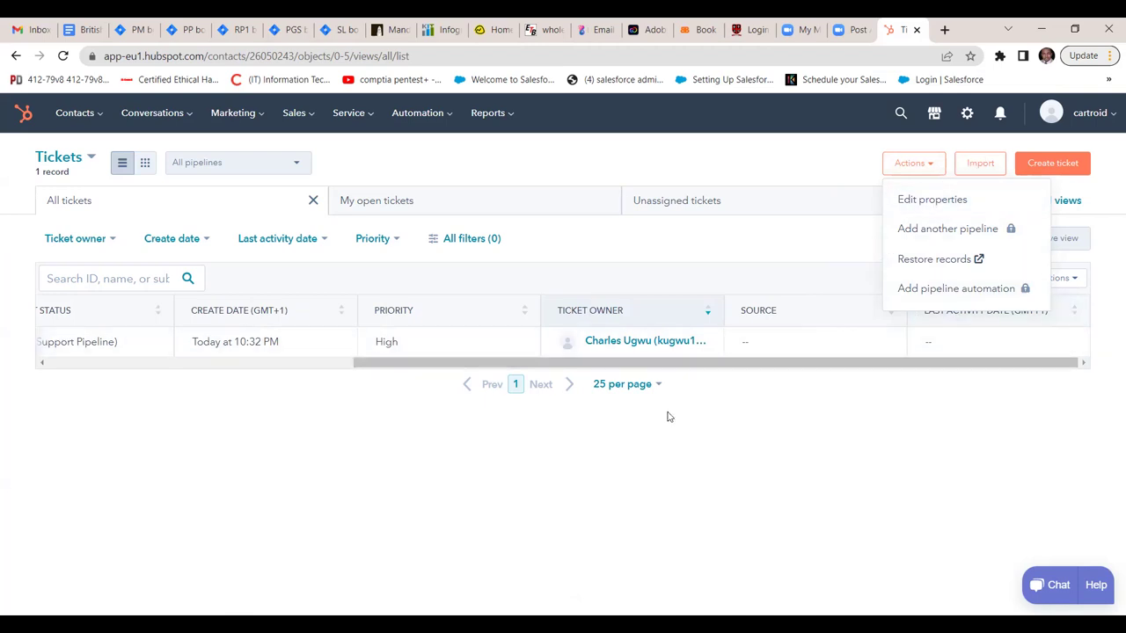
left_click(396, 461)
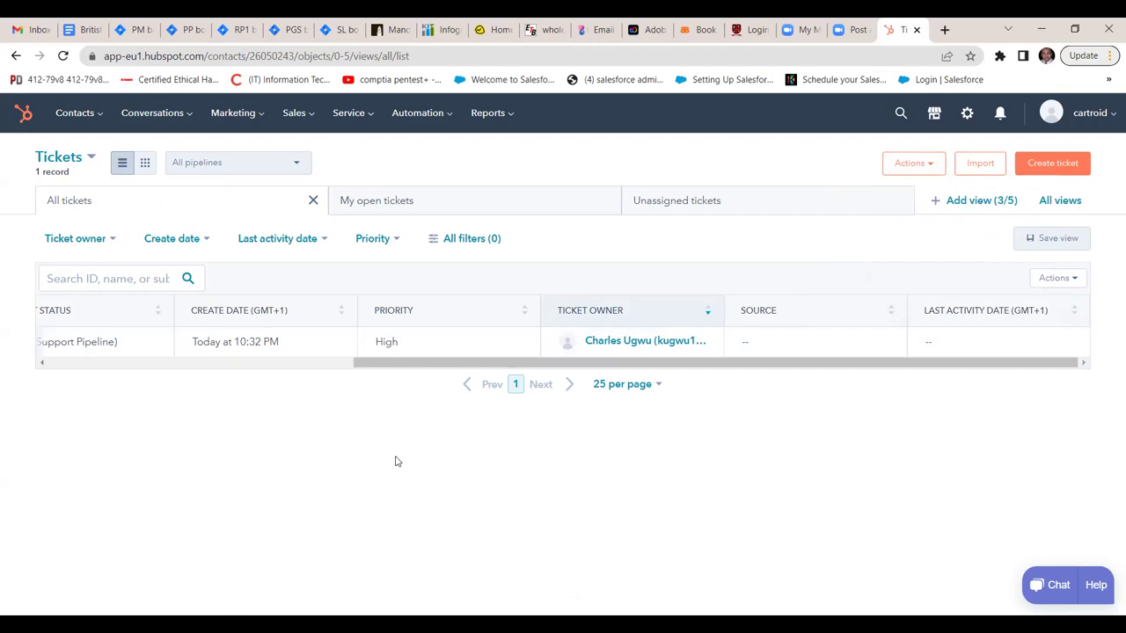
Step: Open the marketplace's Connected apps page, choose to explore it without the guided tour, and look it over
left_click(934, 117)
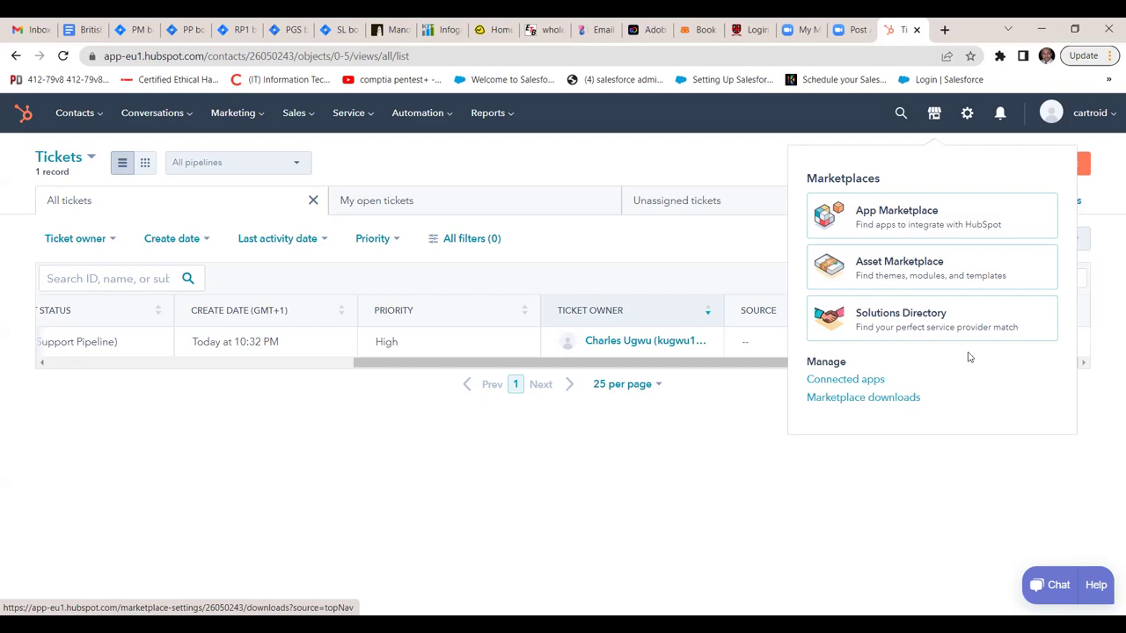
left_click(846, 380)
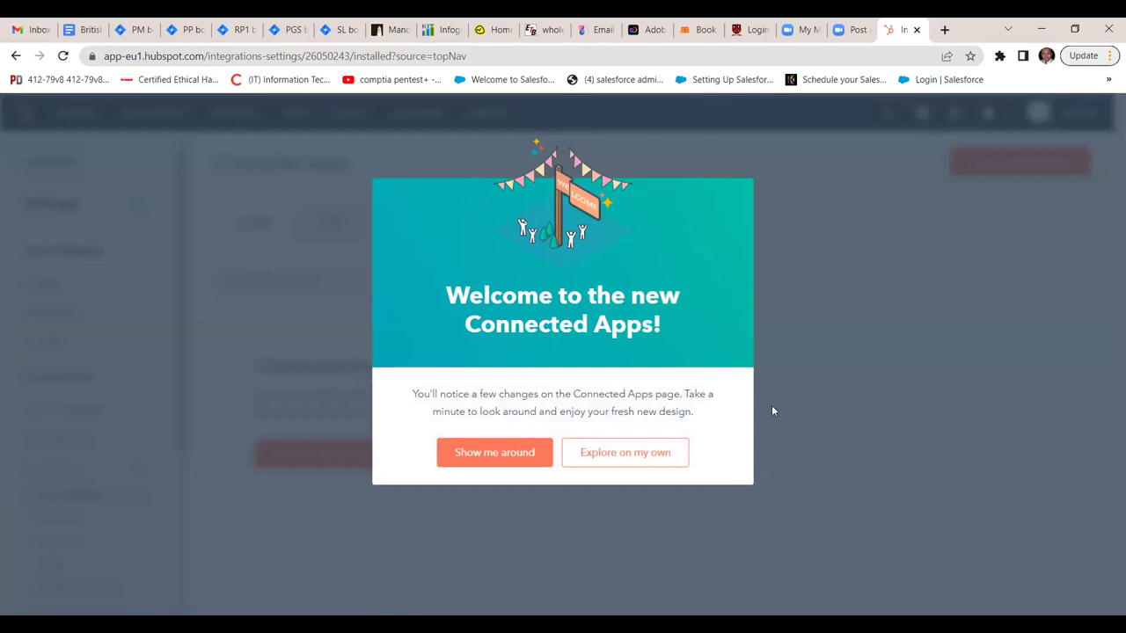
left_click(645, 458)
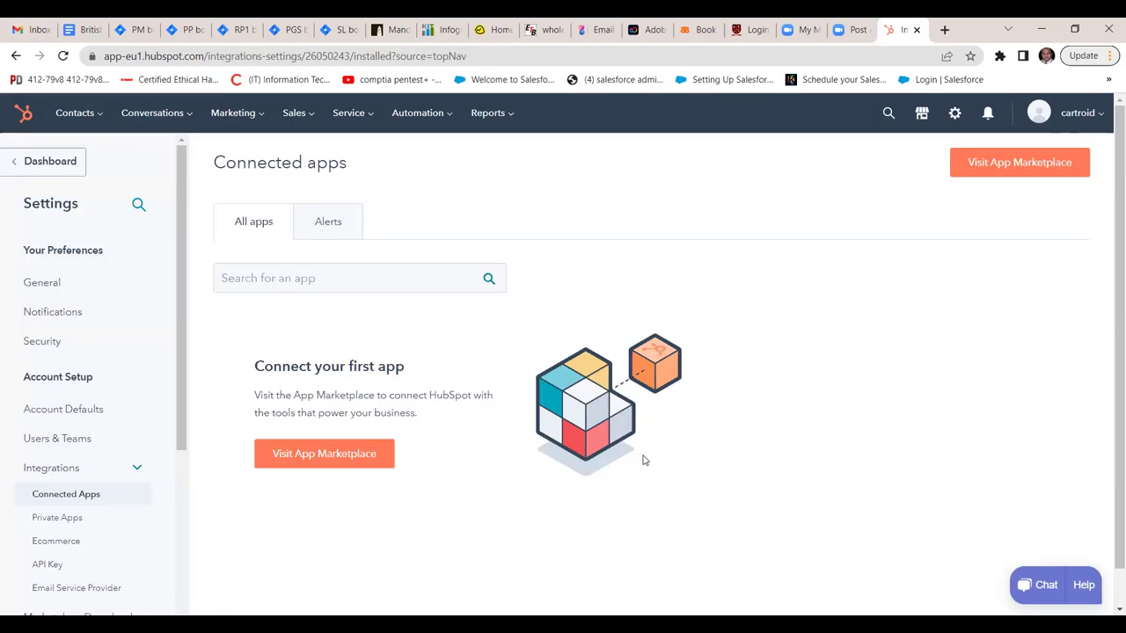
scroll(642, 460, "down", 1)
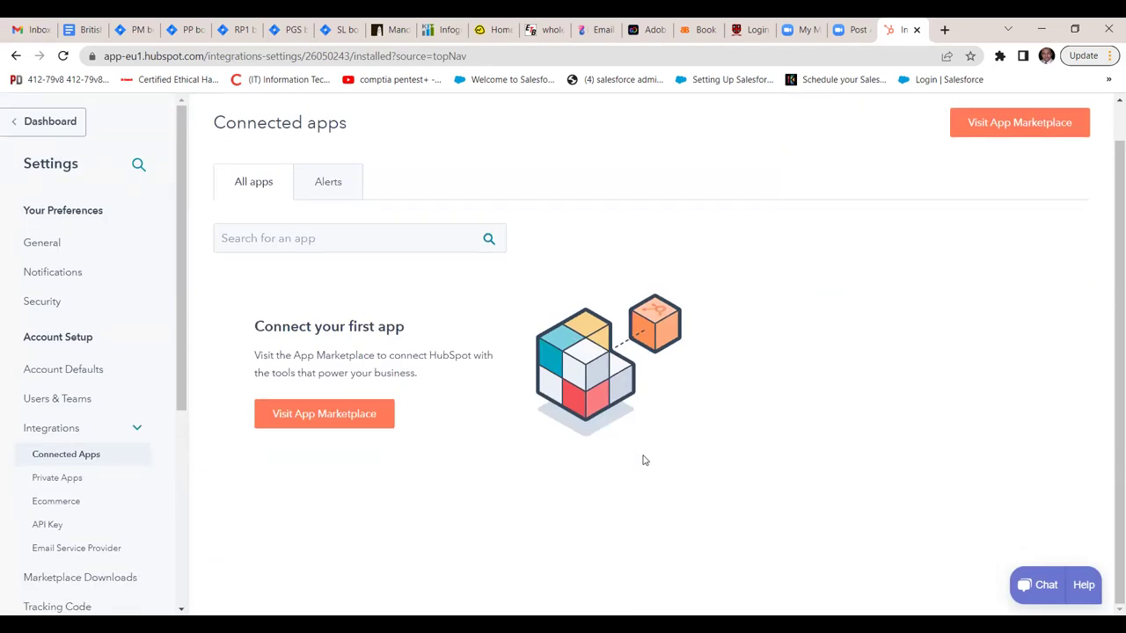
scroll(643, 460, "up", 1)
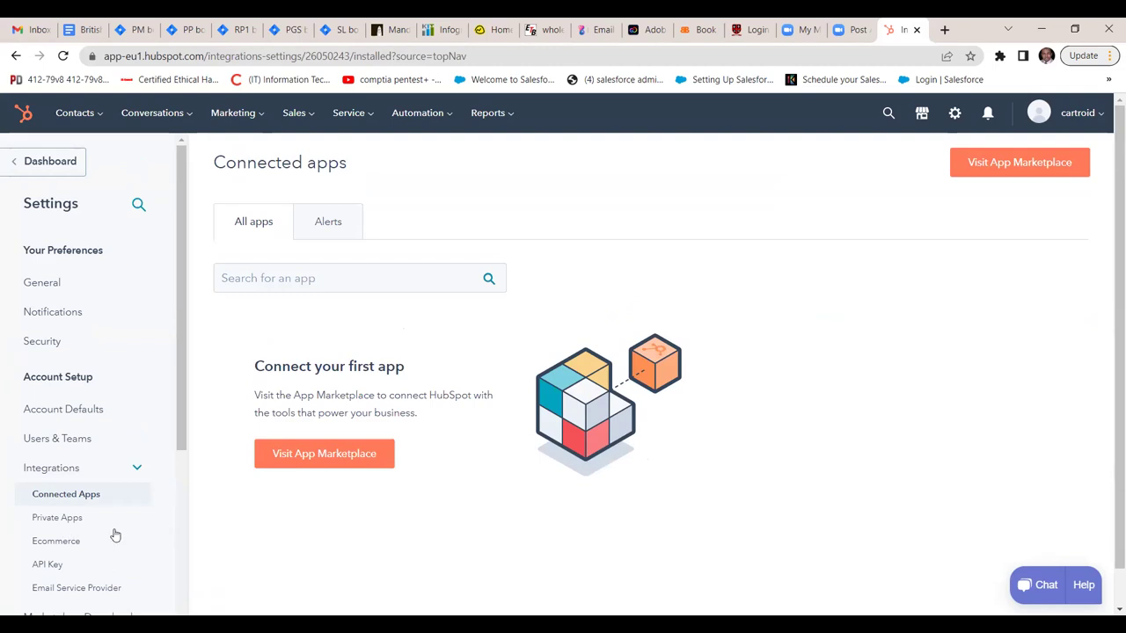
Step: Open the Ecommerce integration settings and read the documentation on connecting a custom store using Ecommerce Bridge
scroll(112, 533, "down", 3)
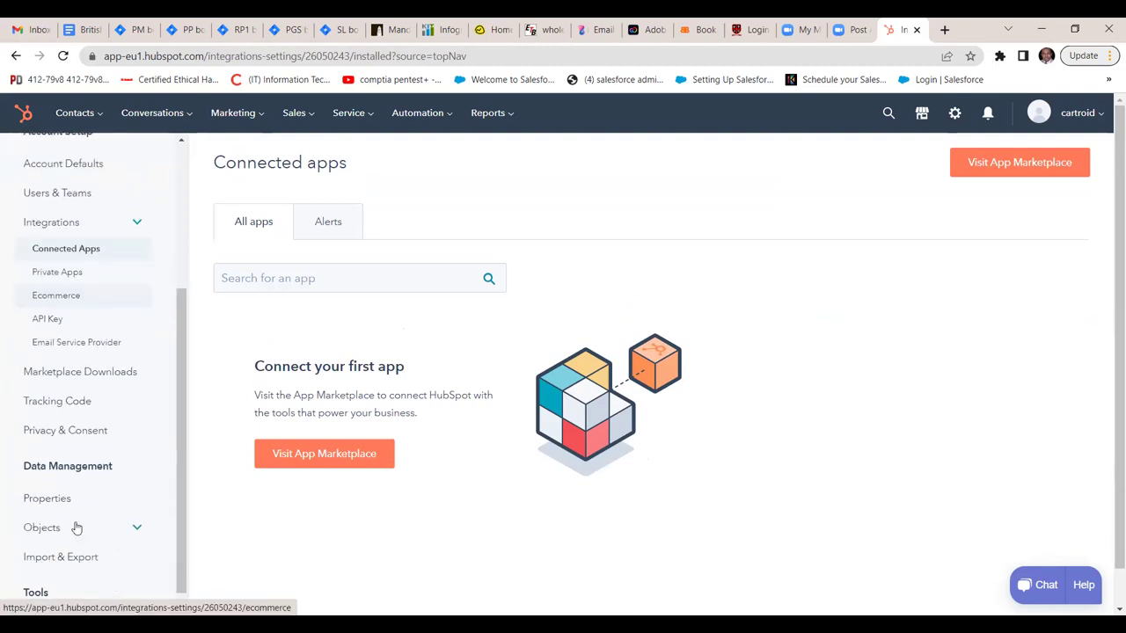
left_click(69, 299)
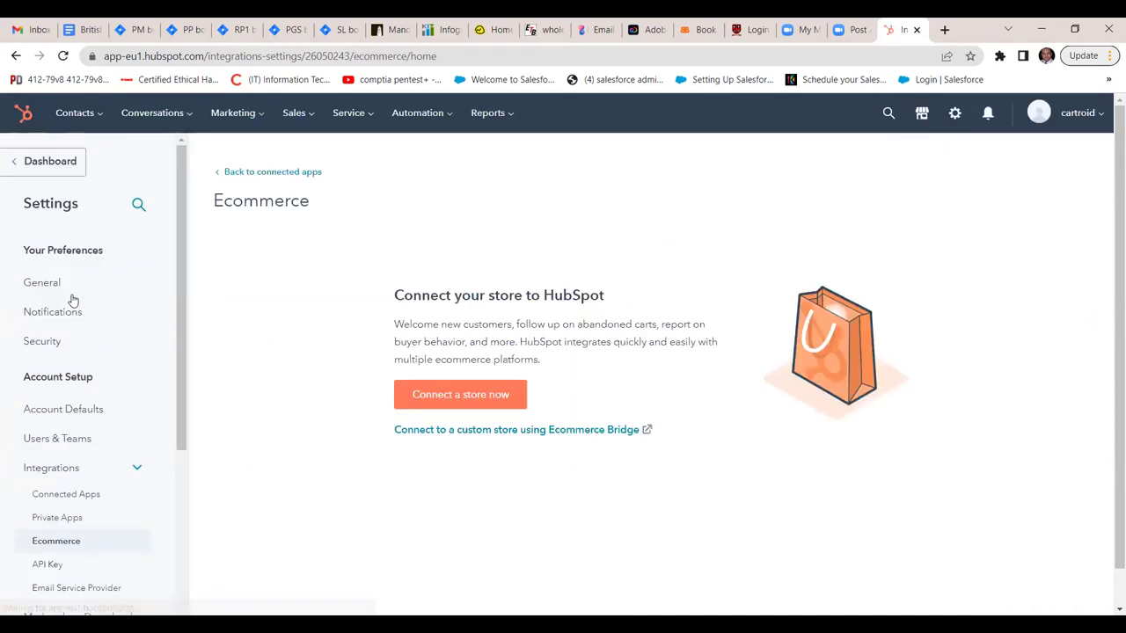
left_click(486, 431)
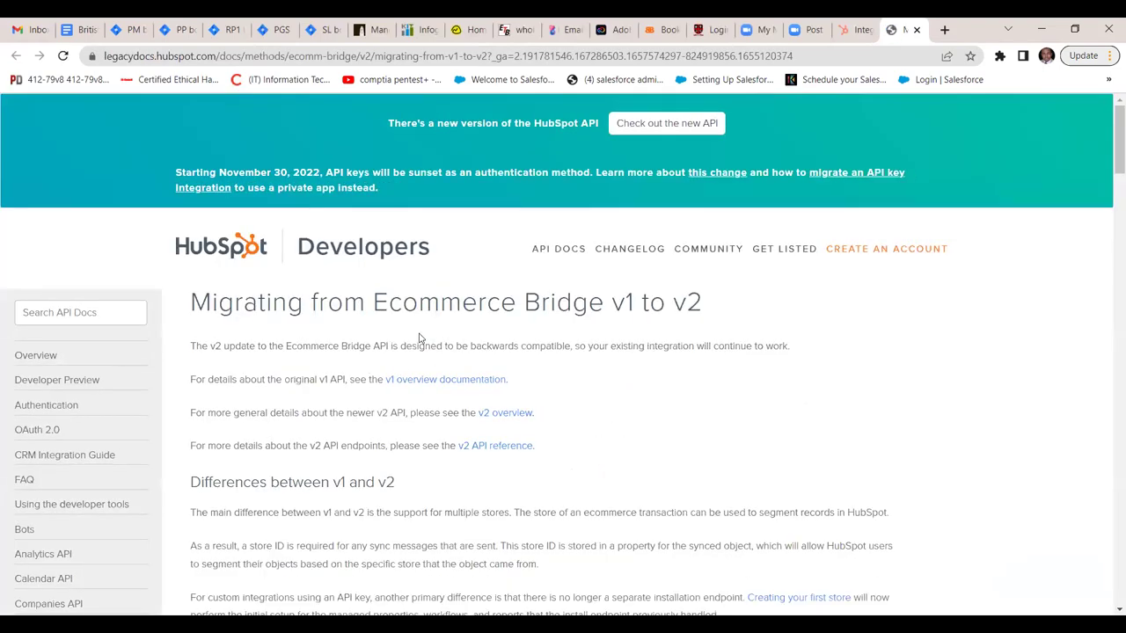
scroll(482, 390, "down", 3)
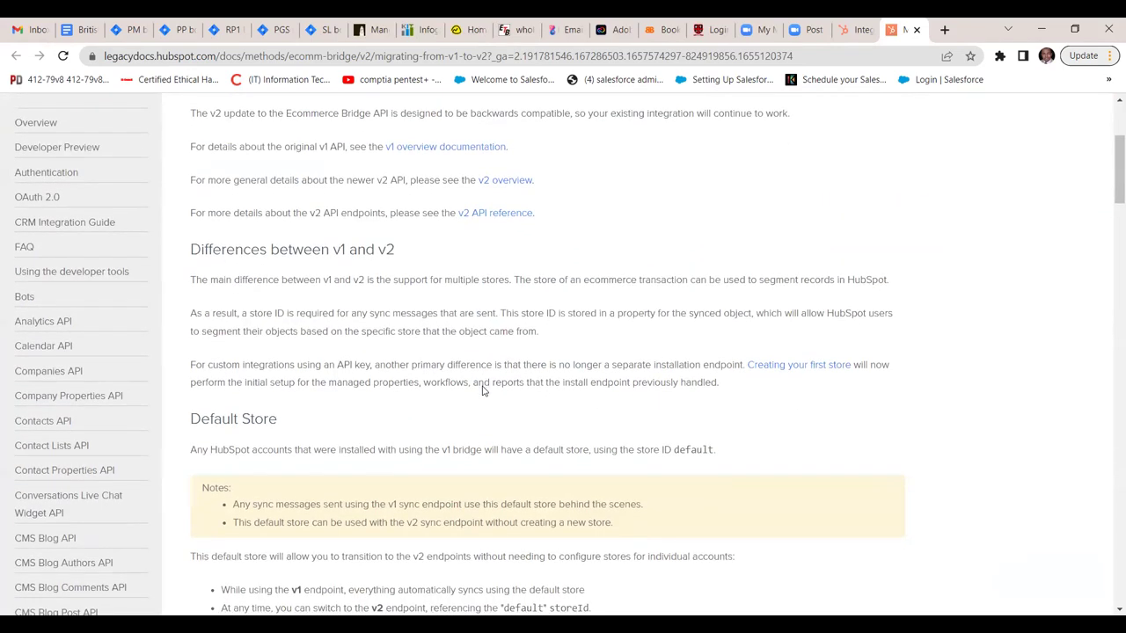
scroll(482, 390, "down", 3)
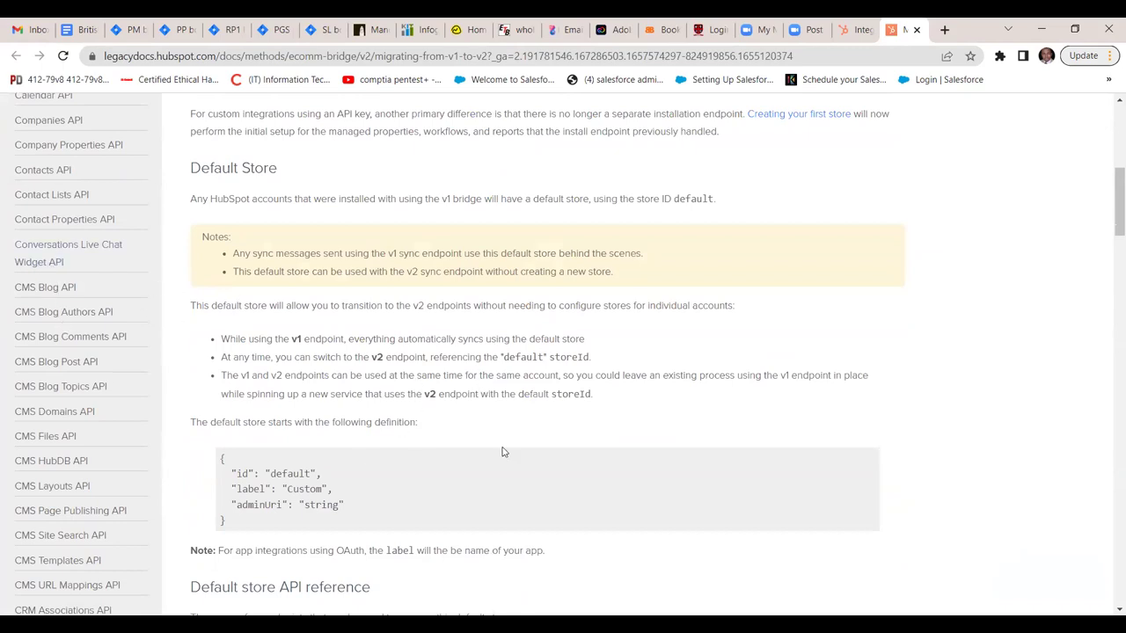
scroll(503, 452, "up", 4)
scroll(503, 451, "up", 2)
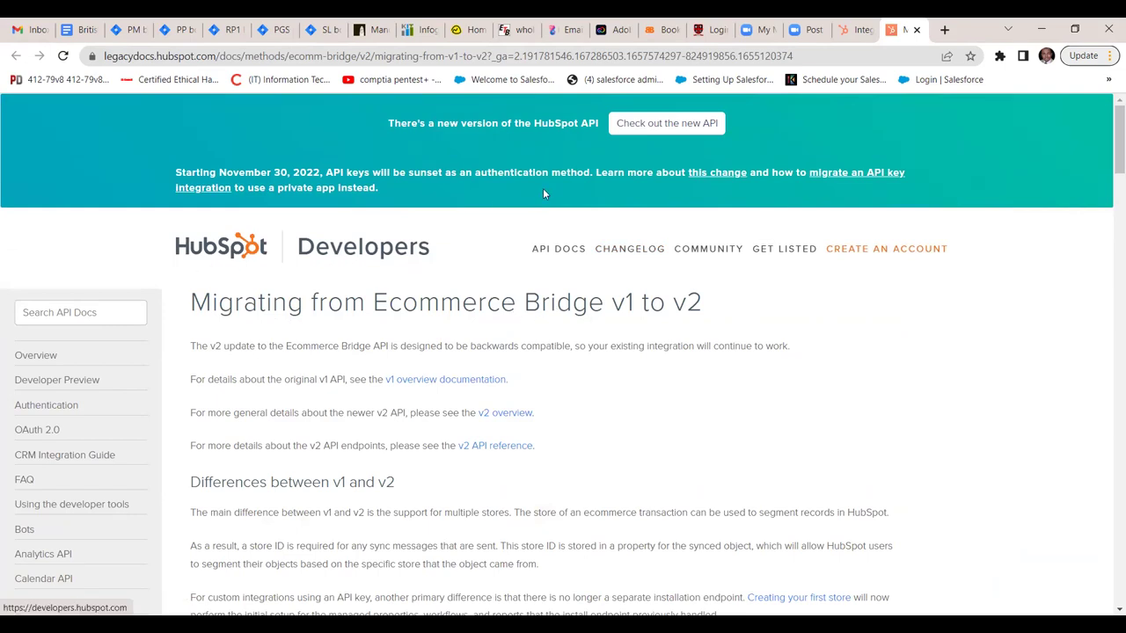
Step: Close the Ecommerce Bridge documentation and return to the Ecommerce integration settings page
left_click(851, 35)
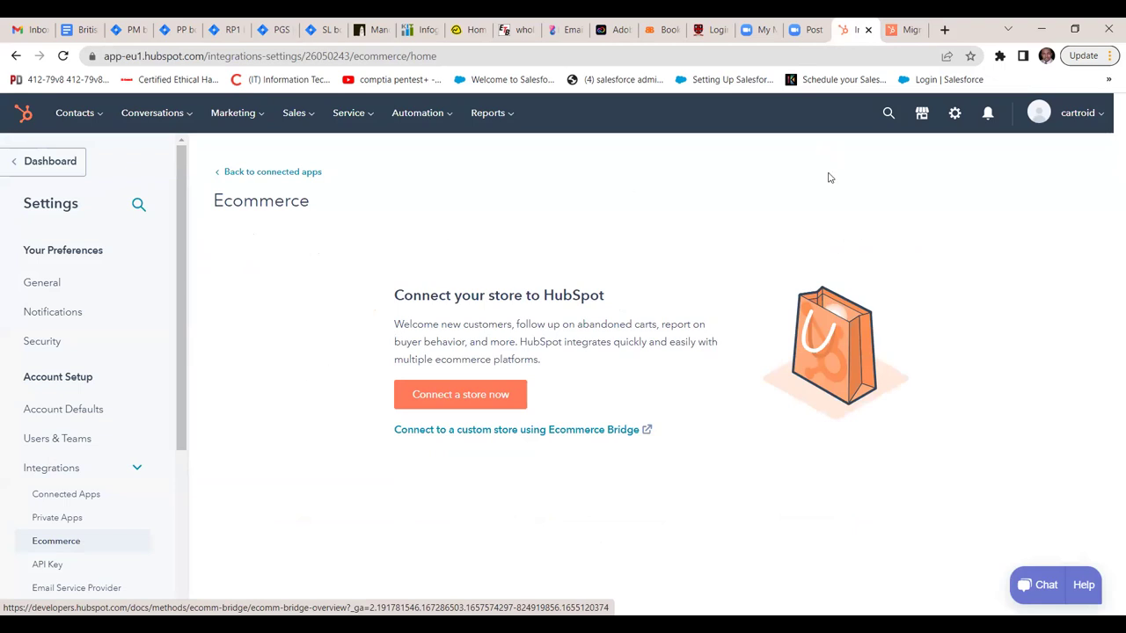
left_click(899, 34)
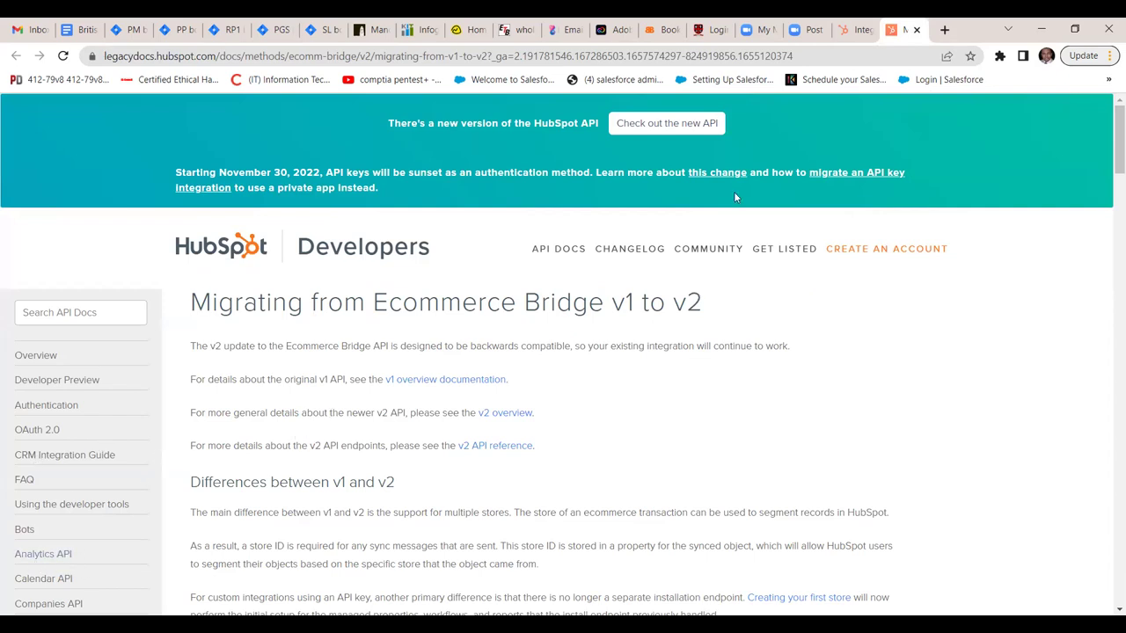
left_click(916, 31)
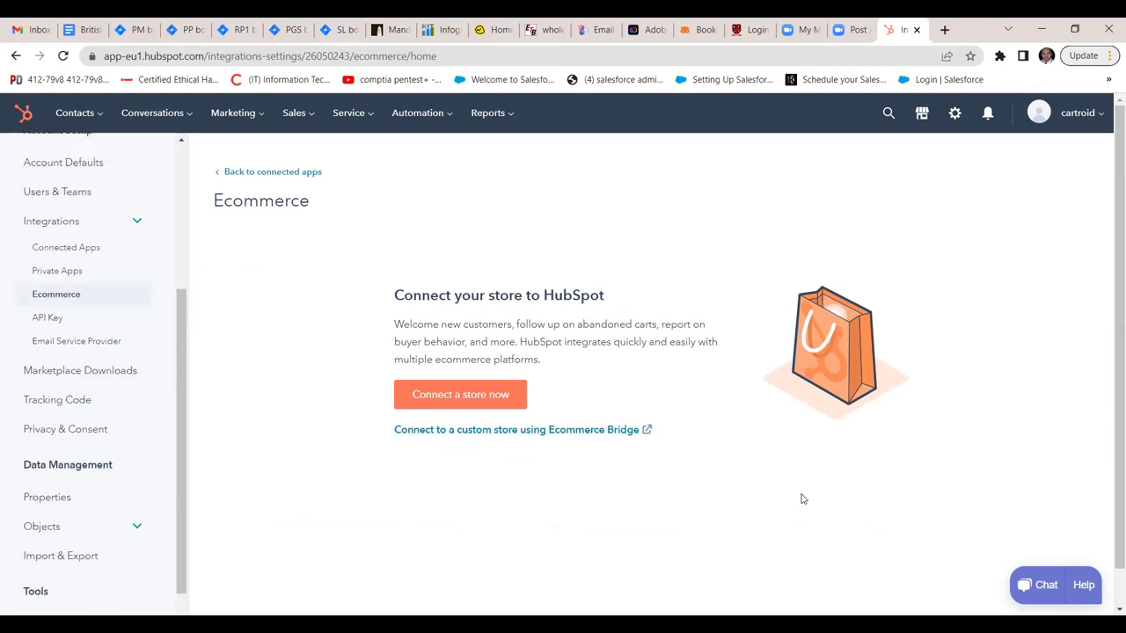
scroll(801, 499, "down", 1)
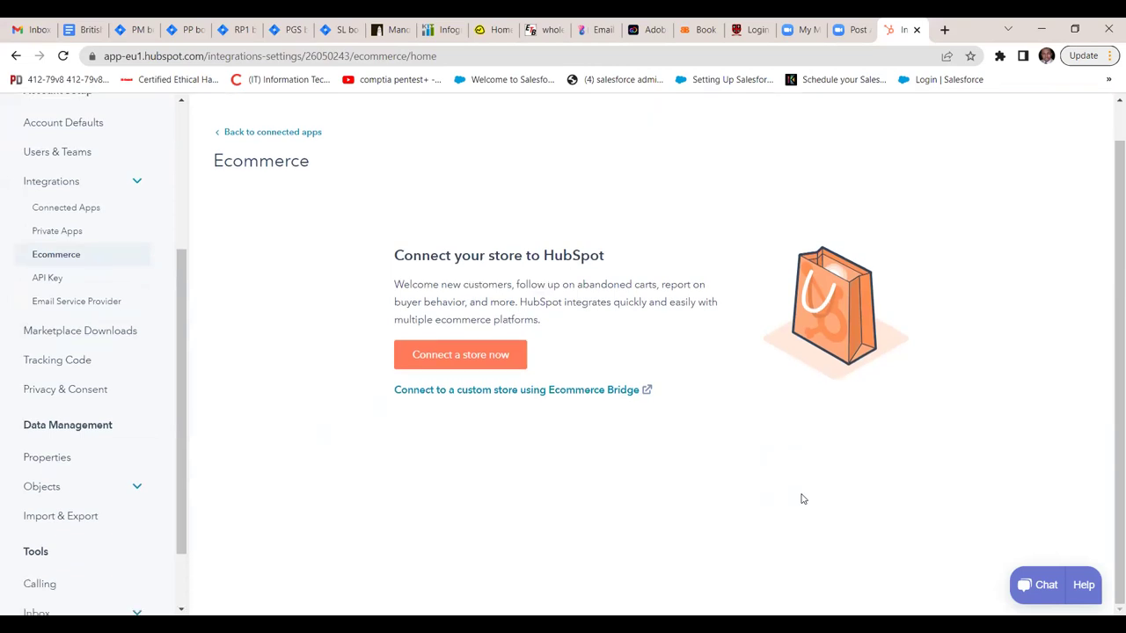
scroll(801, 499, "up", 1)
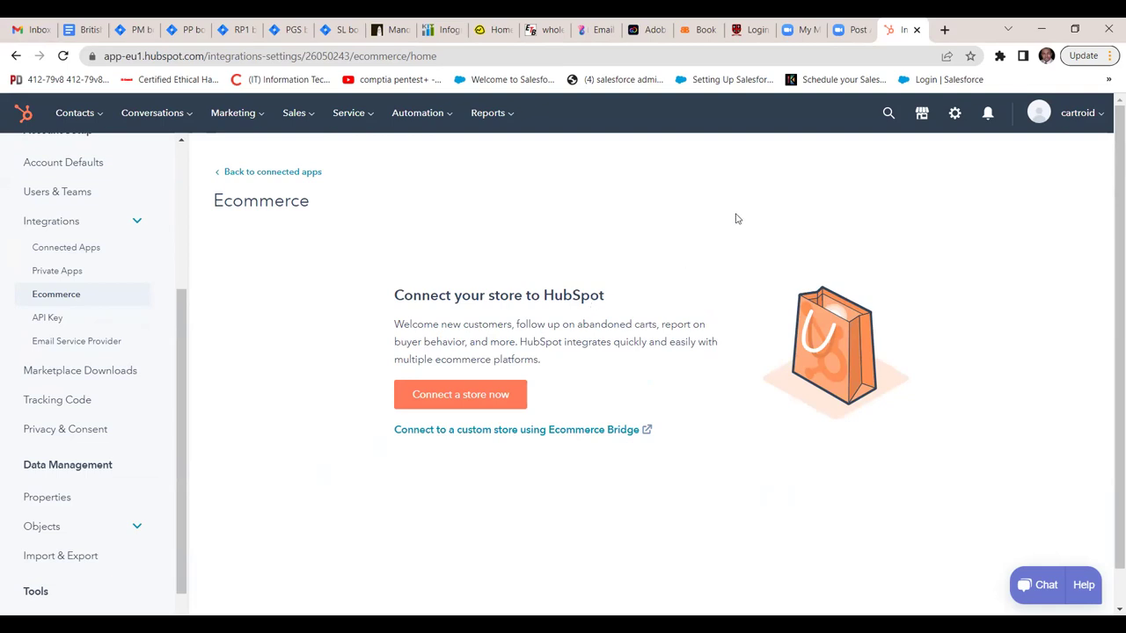
Step: Open the account's General settings and review the profile preferences, from the global details to the defaults
left_click(954, 116)
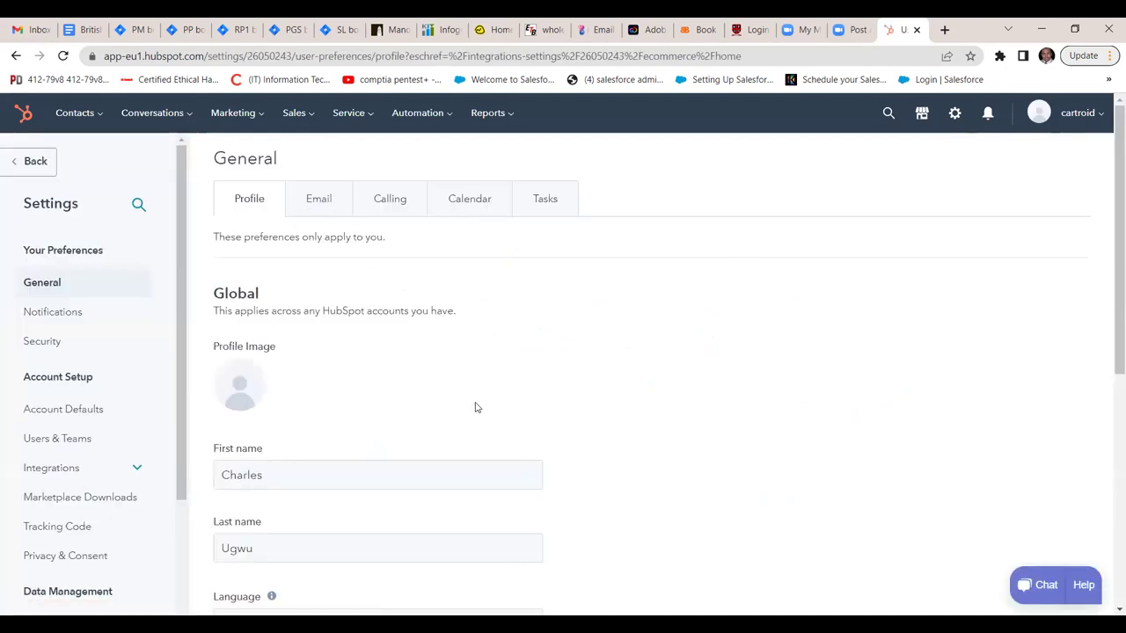
scroll(475, 407, "down", 5)
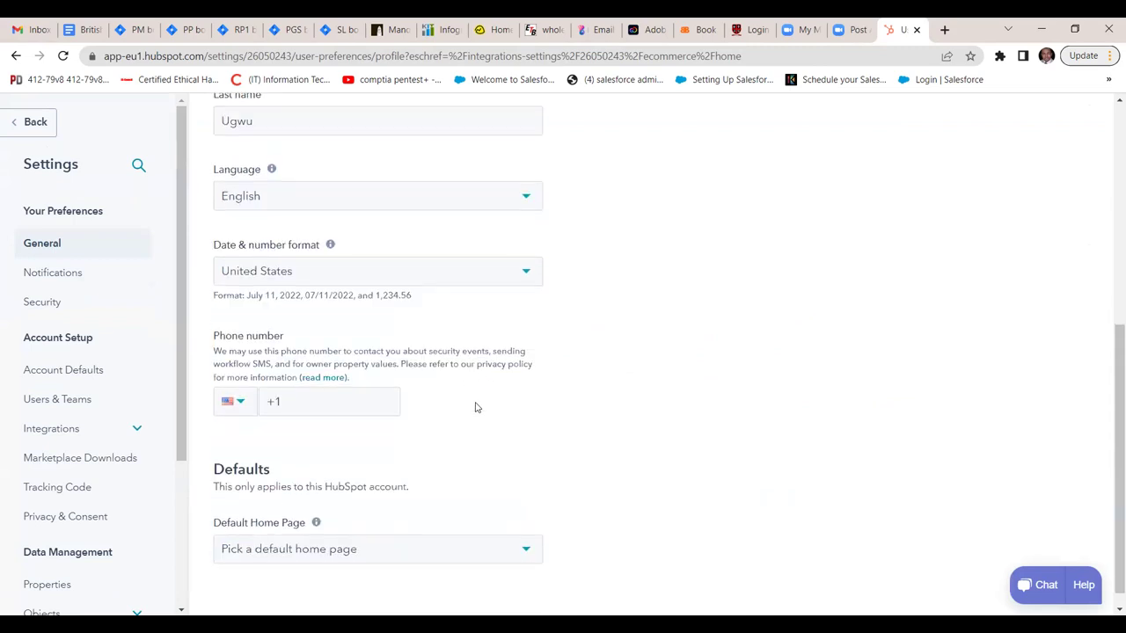
scroll(475, 408, "up", 6)
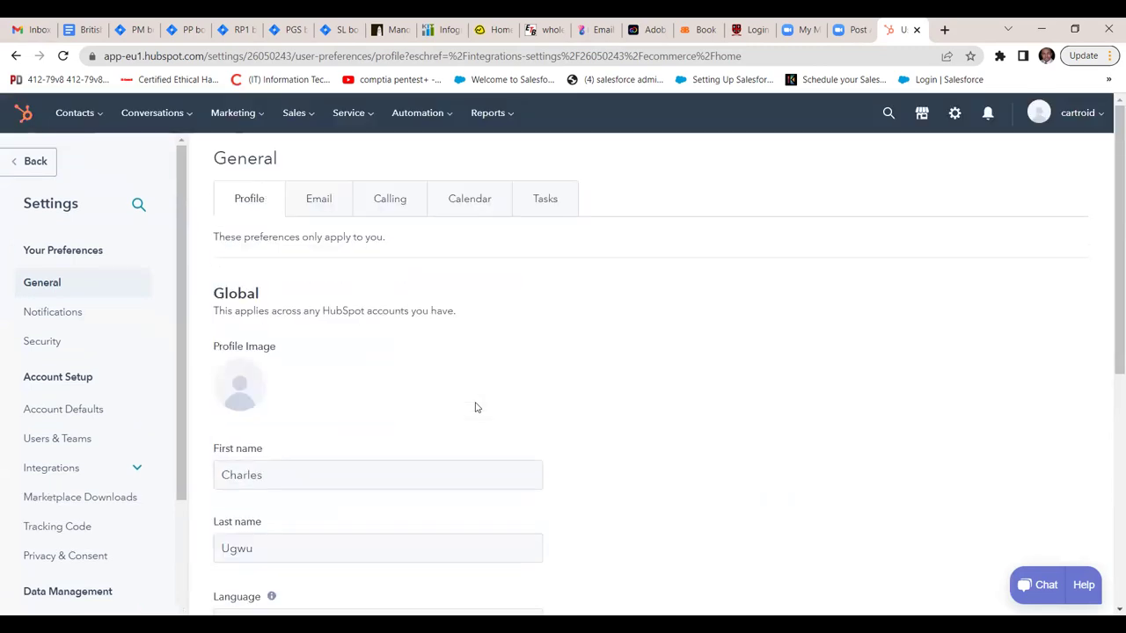